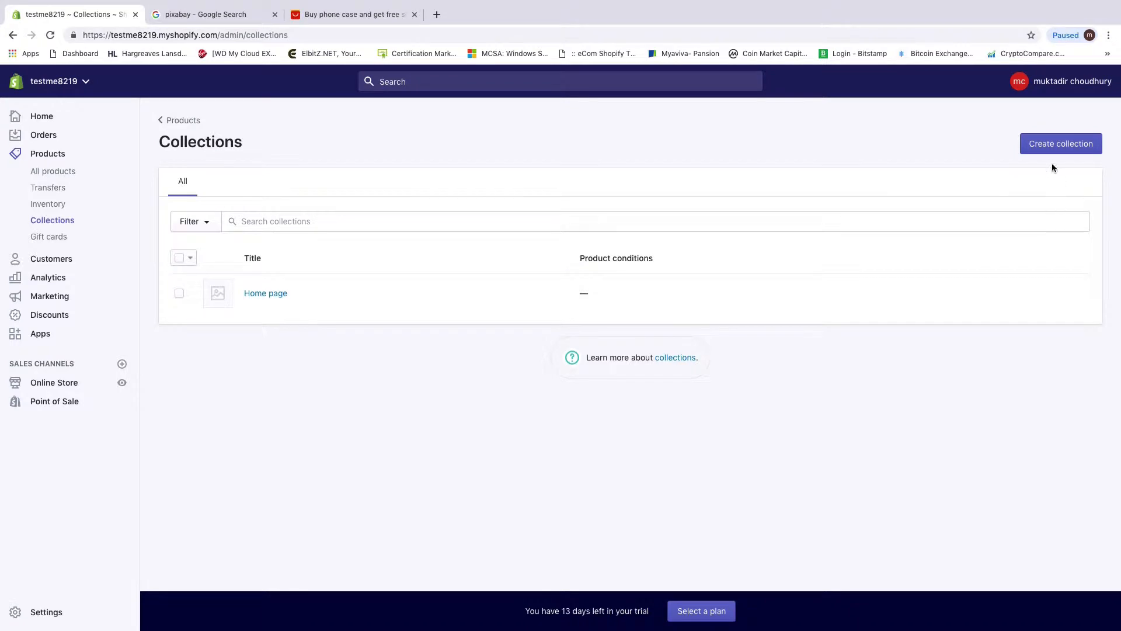
# Step: Create and save a manual collection titled "Phone Chargers"
pyautogui.click(1050, 144)
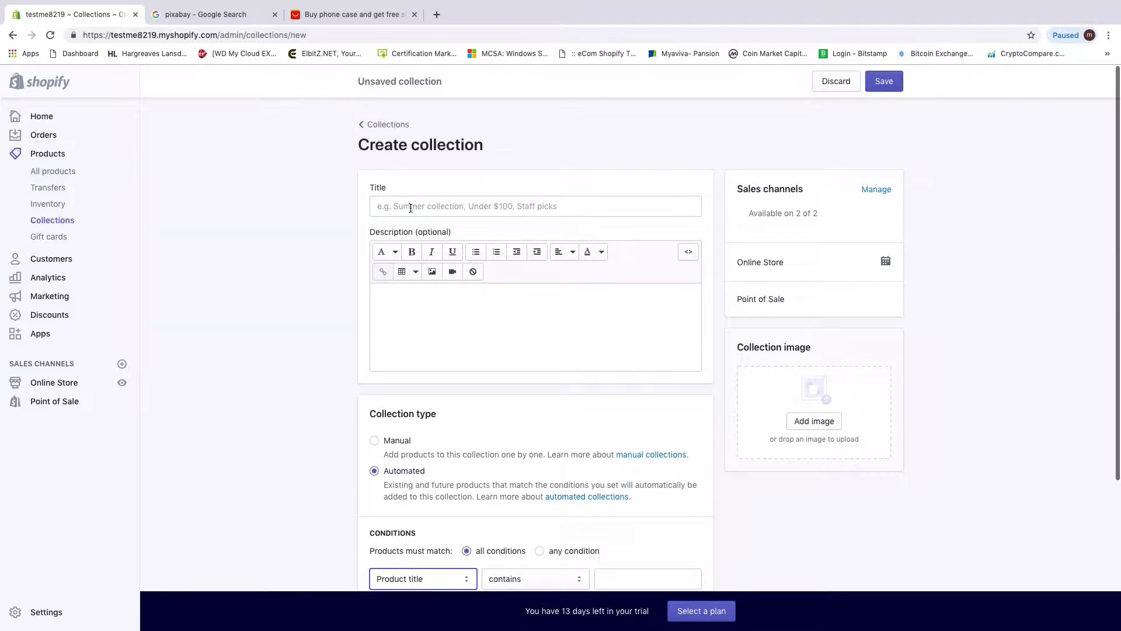
pyautogui.click(410, 208)
pyautogui.write('Phone Chargers')
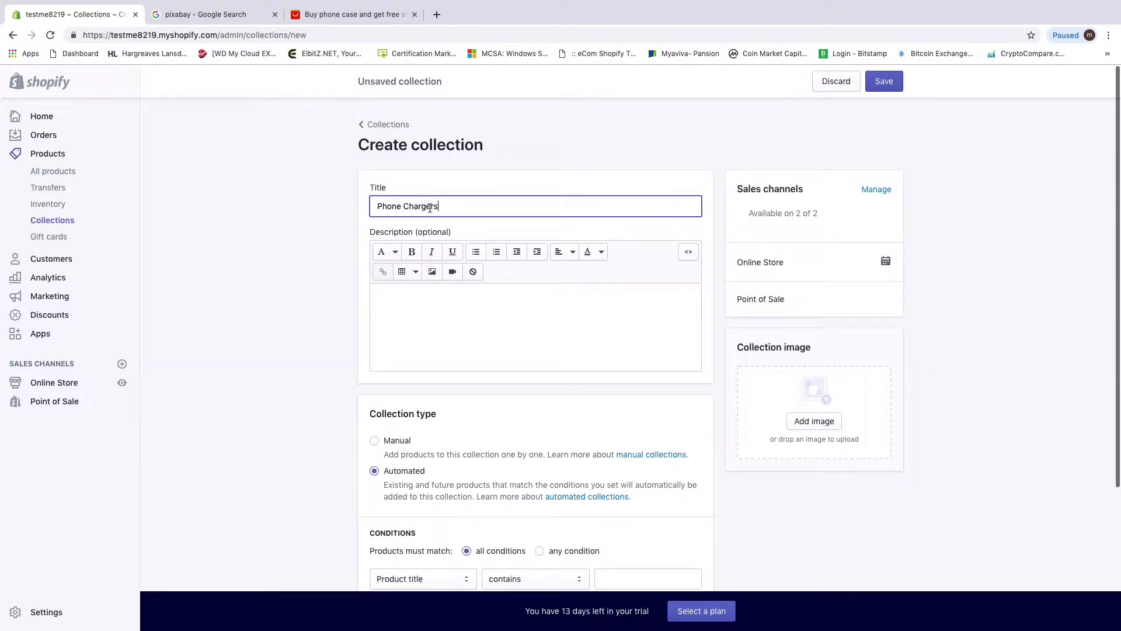
pyautogui.scroll(-2, 481, 420)
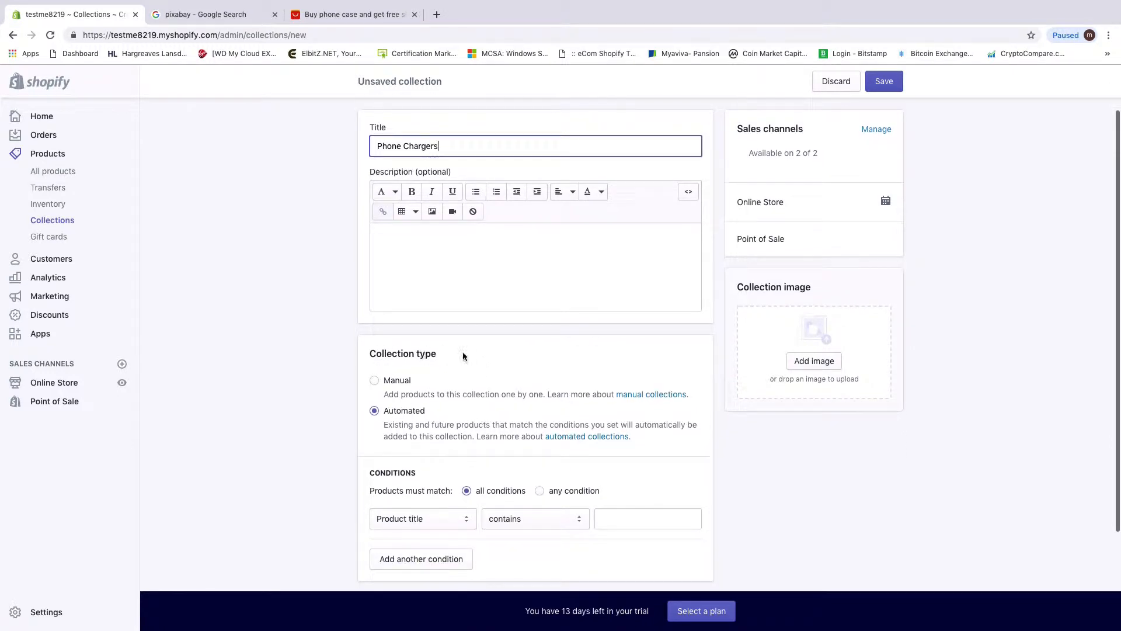
pyautogui.click(375, 381)
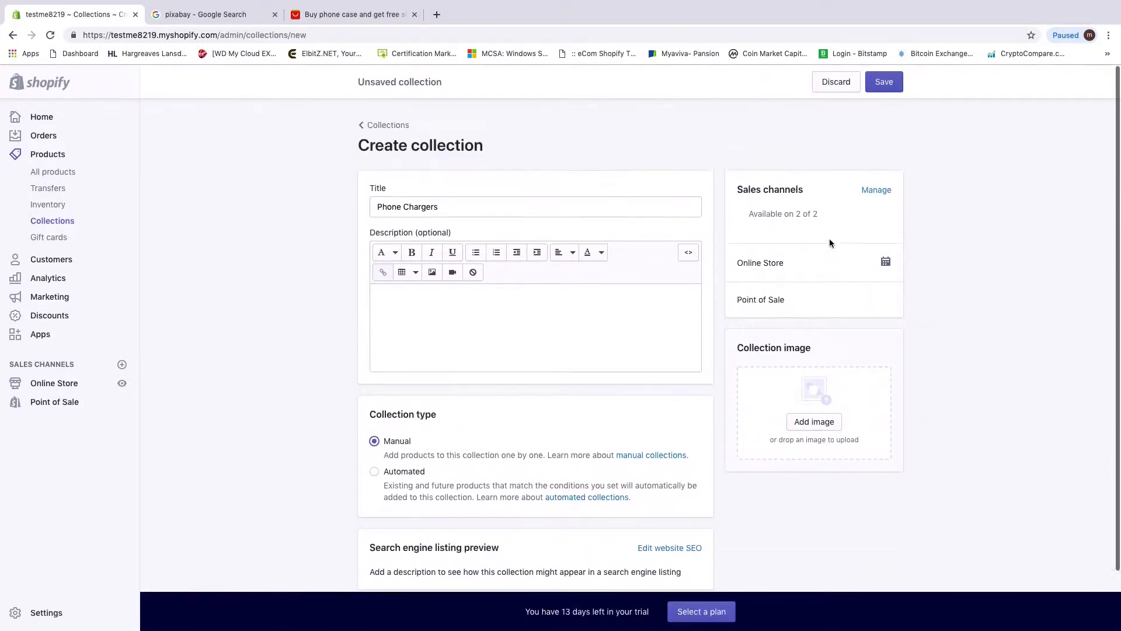
pyautogui.click(883, 82)
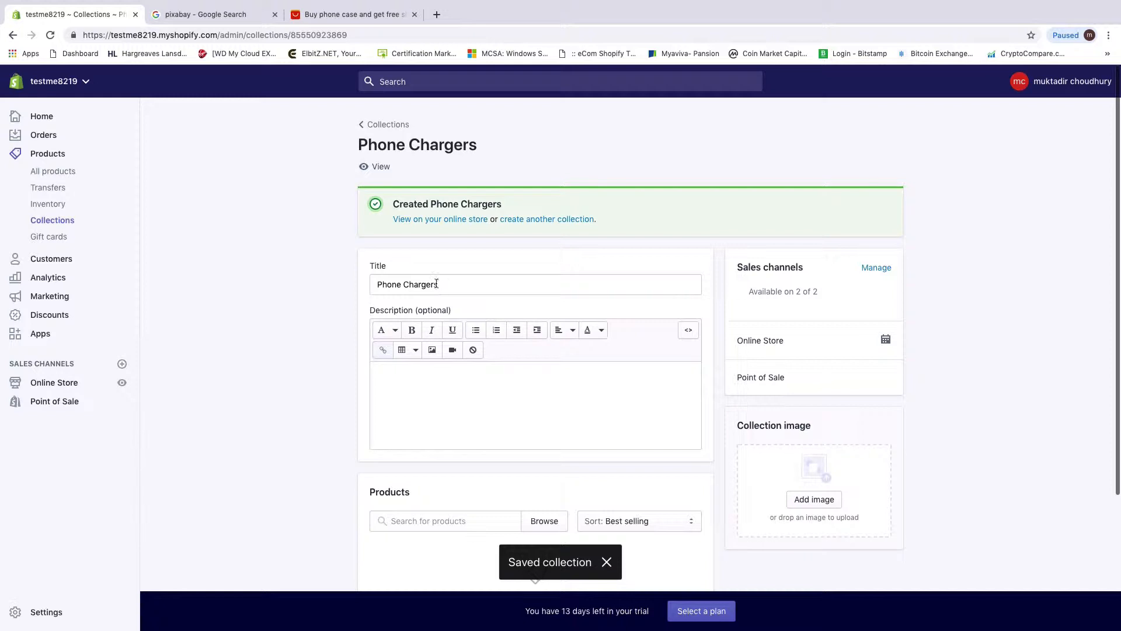
# Step: Open the Super Powerful 300000mAH Waterproof Solar Charger product from the product list and clear its vendor
pyautogui.click(45, 156)
pyautogui.click(50, 177)
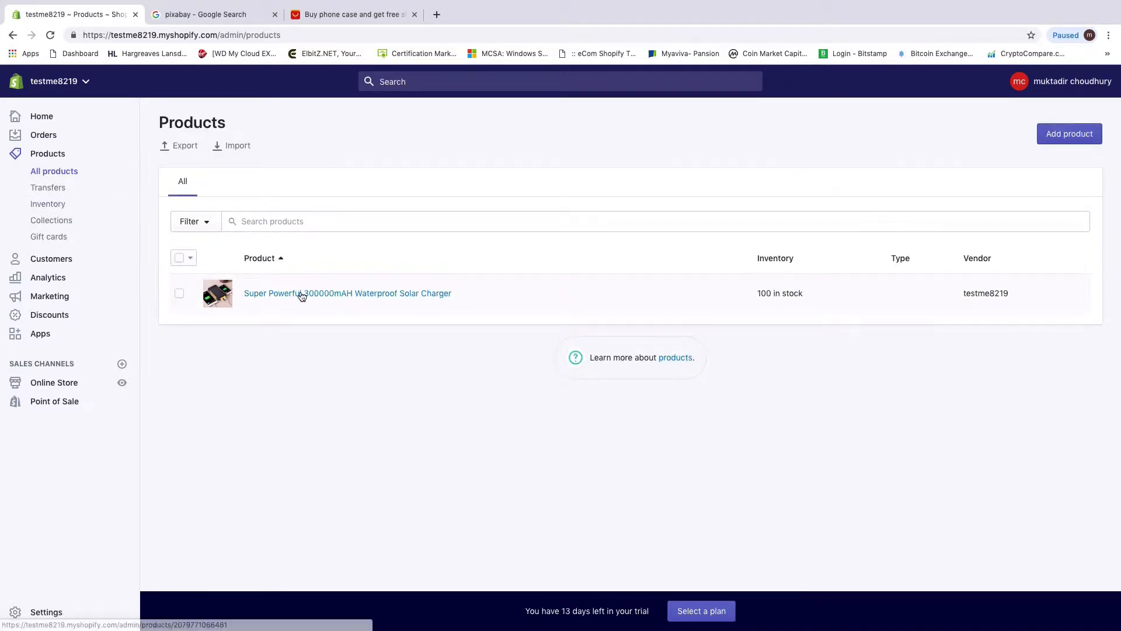
pyautogui.click(302, 295)
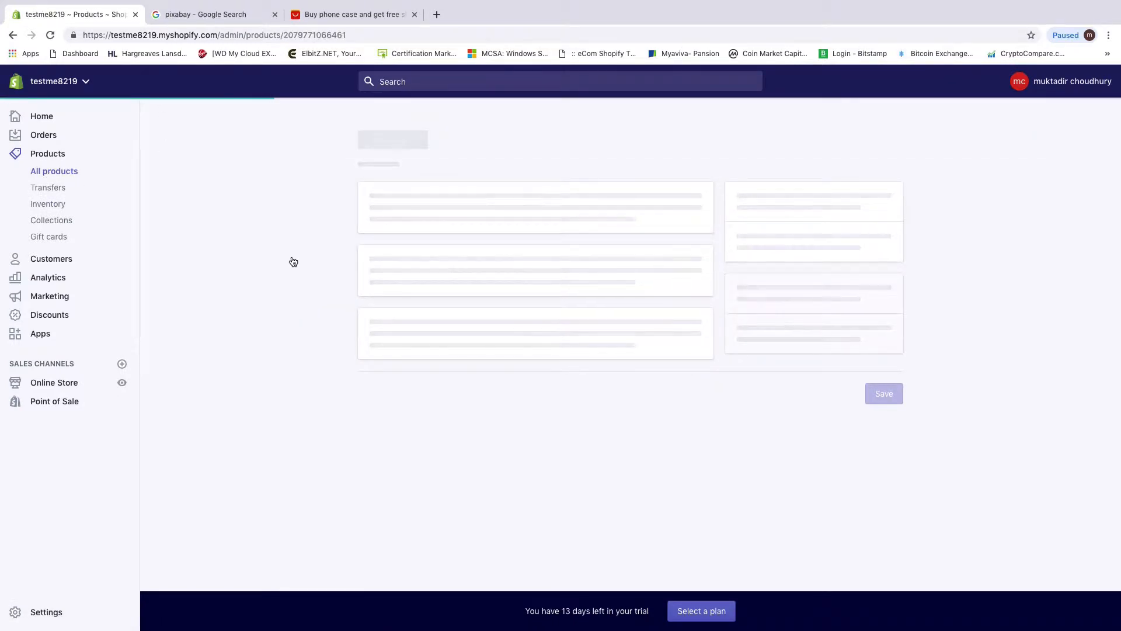
pyautogui.scroll(-2, 734, 402)
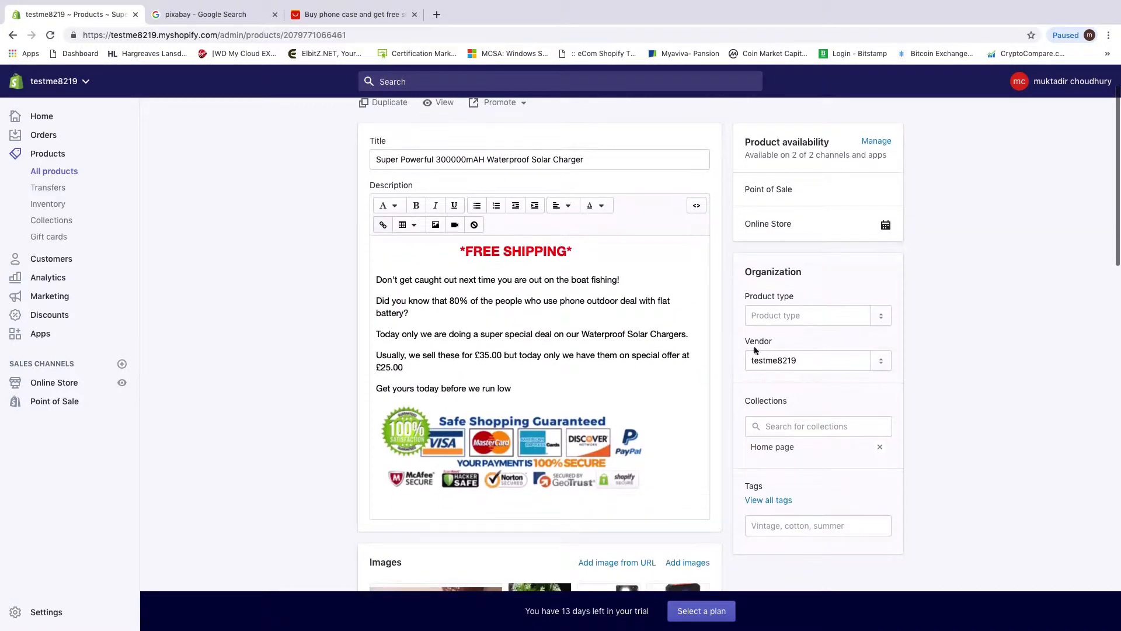
pyautogui.click(749, 361)
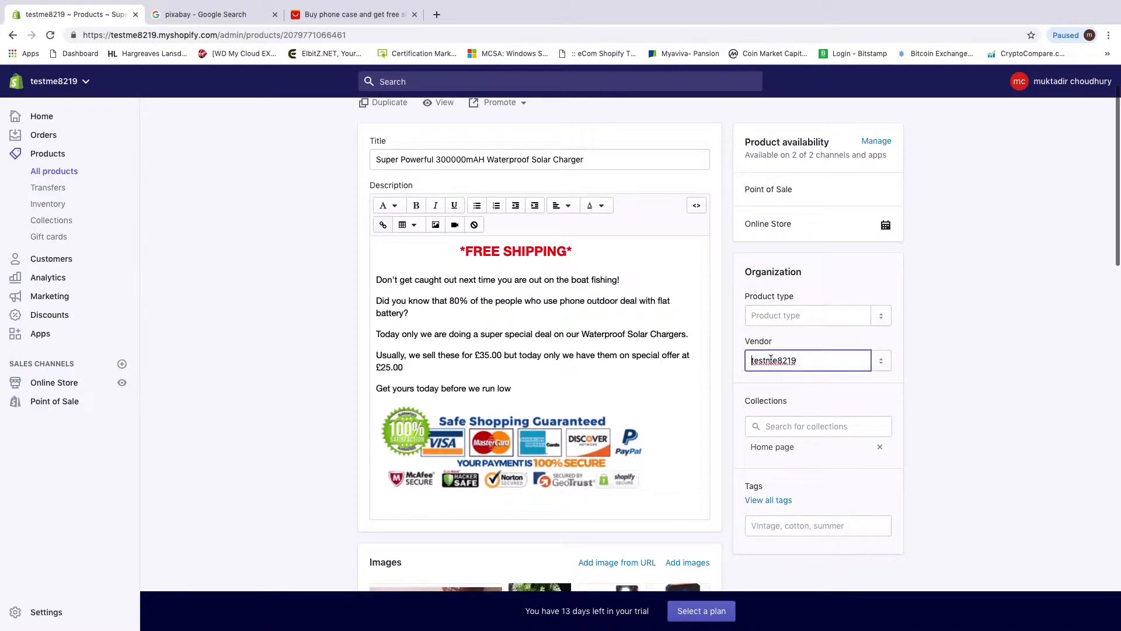
pyautogui.moveTo(798, 361); pyautogui.dragTo(737, 365)
pyautogui.press('BackSpace')
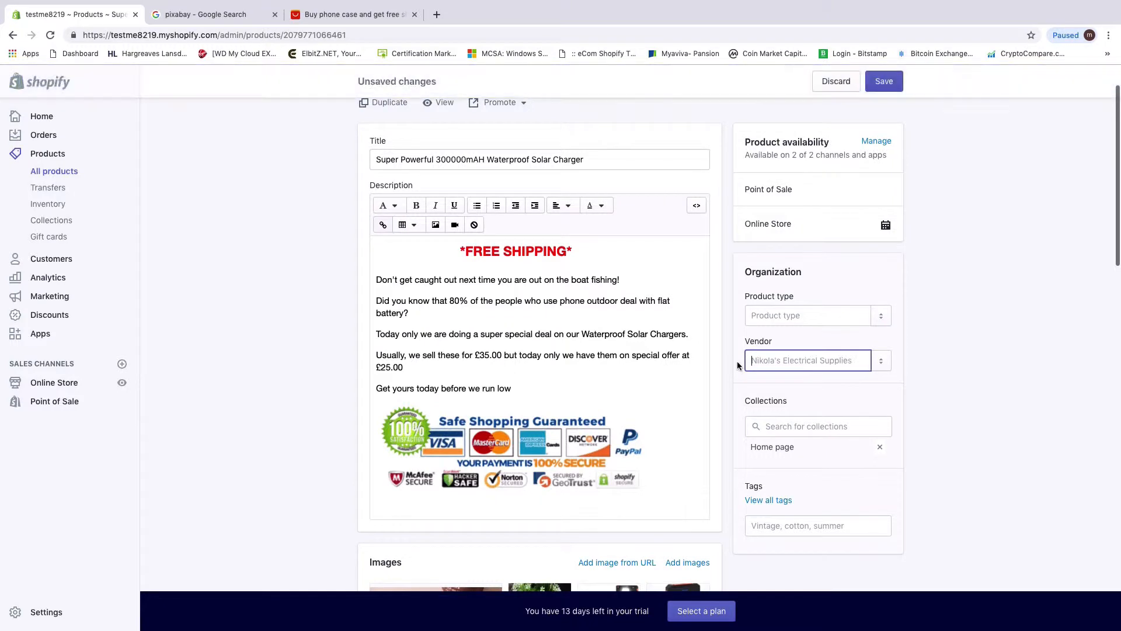
# Step: Add the solar charger product to the Phone Chargers collection and save the product
pyautogui.scroll(-3, 796, 419)
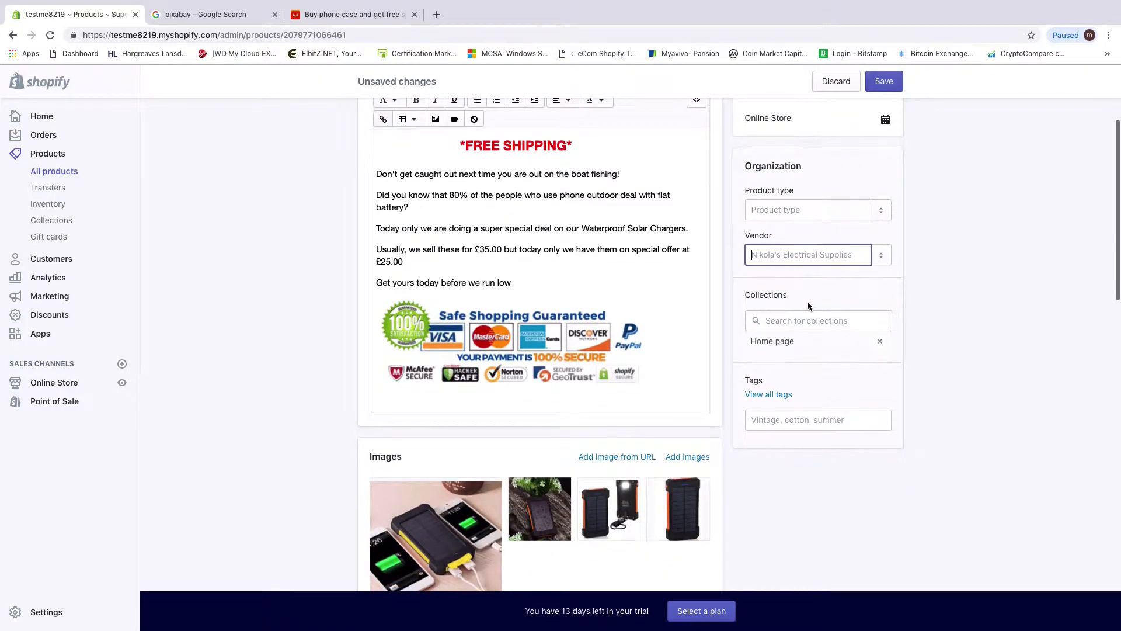
pyautogui.click(778, 322)
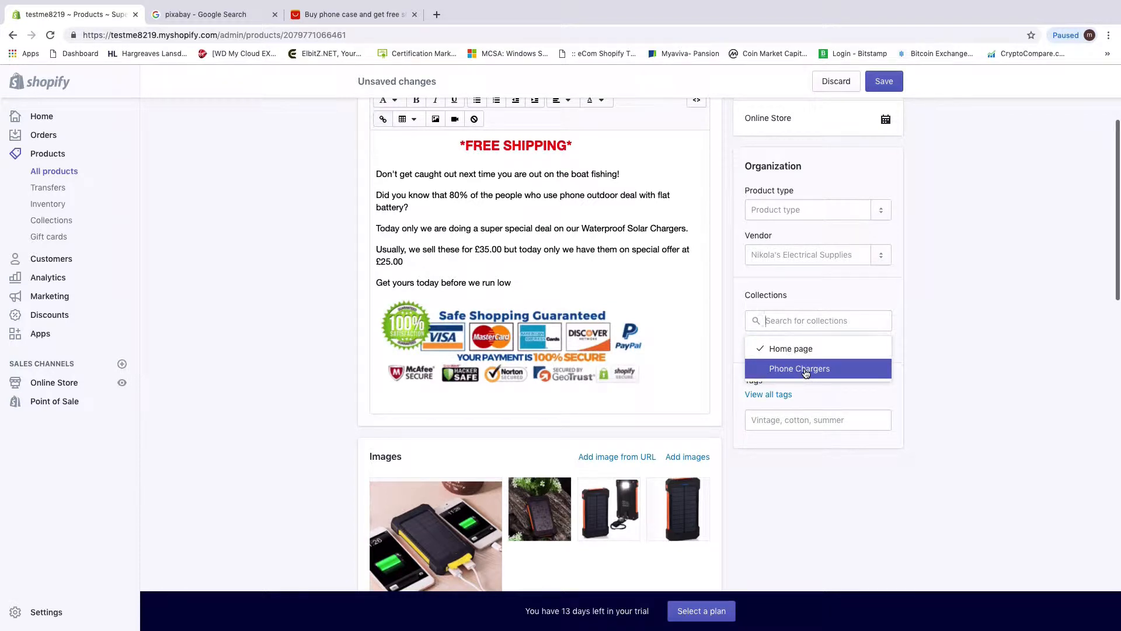
pyautogui.click(806, 373)
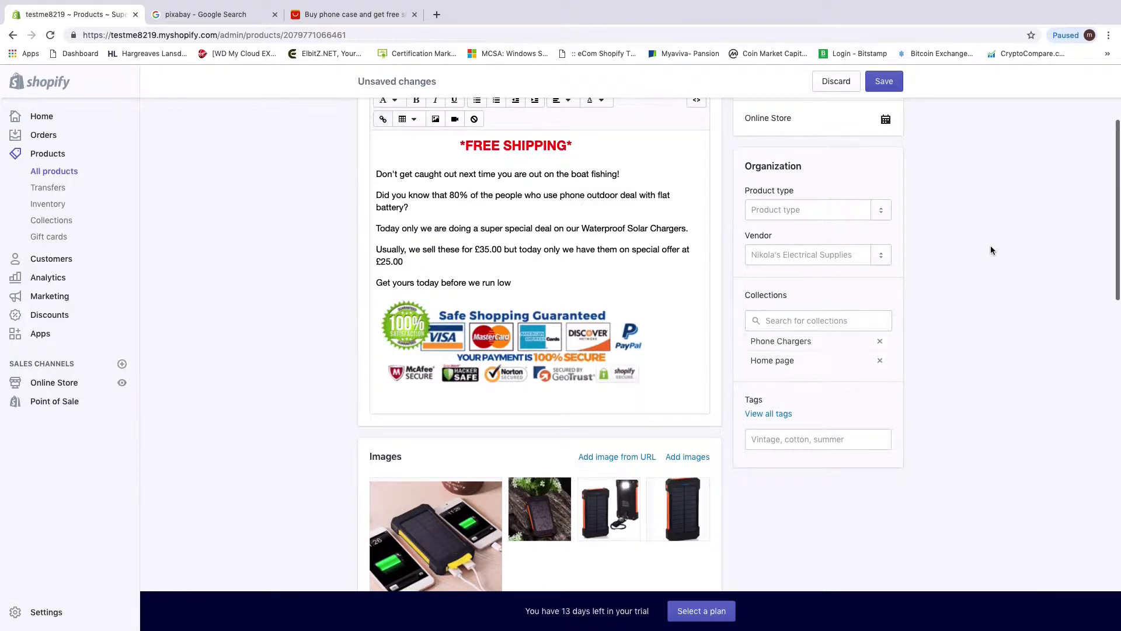
pyautogui.scroll(3, 989, 246)
pyautogui.scroll(-2, 990, 246)
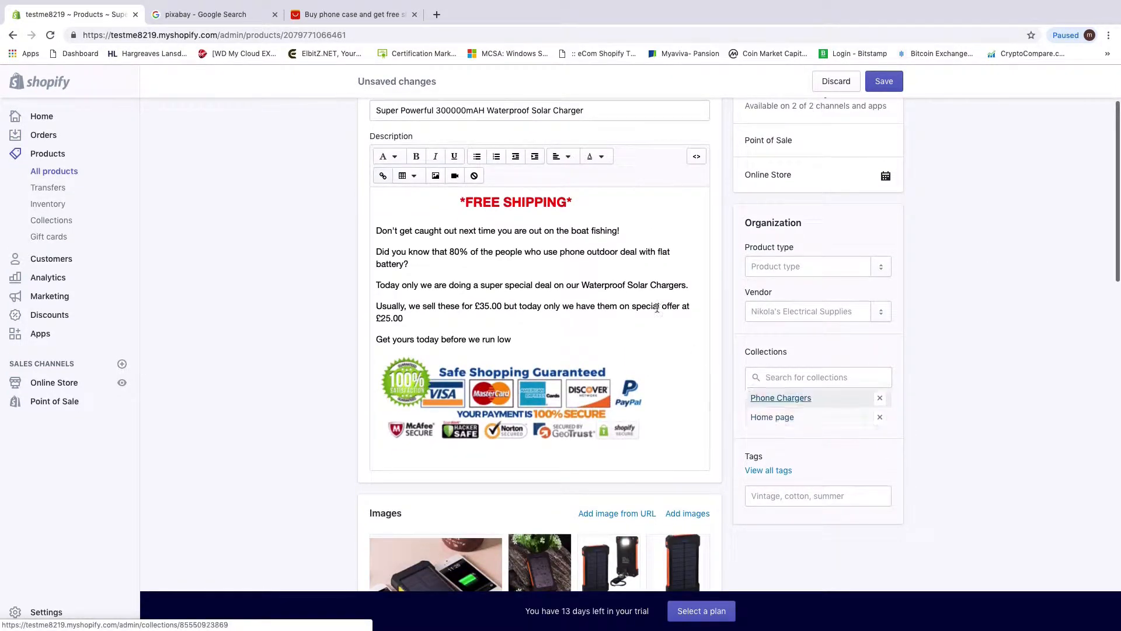
pyautogui.scroll(2, 794, 308)
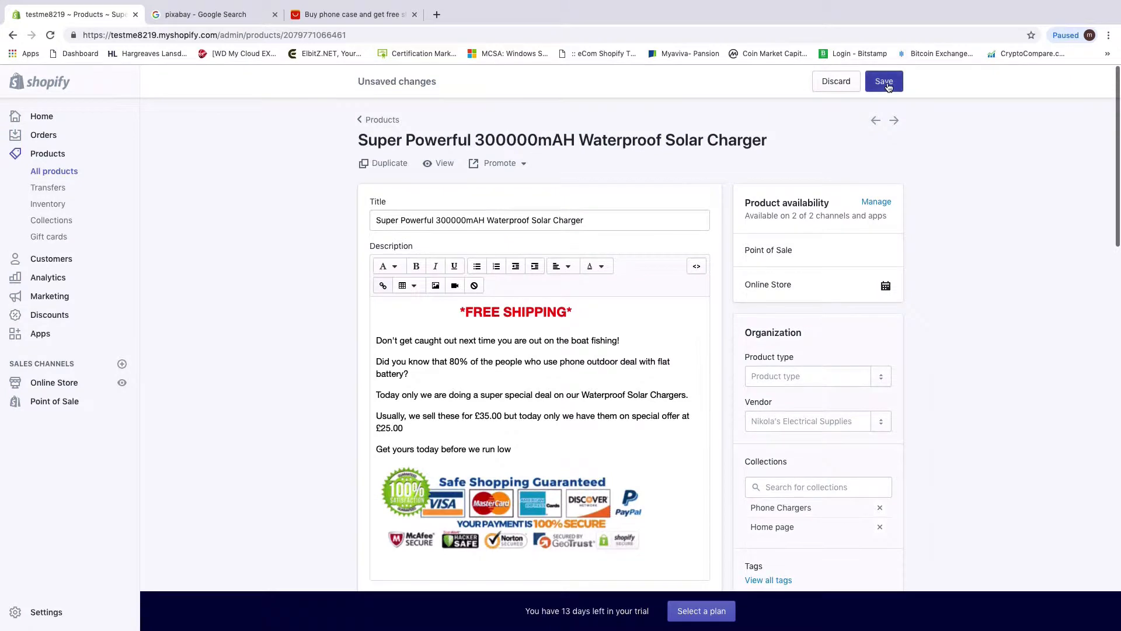
pyautogui.click(885, 84)
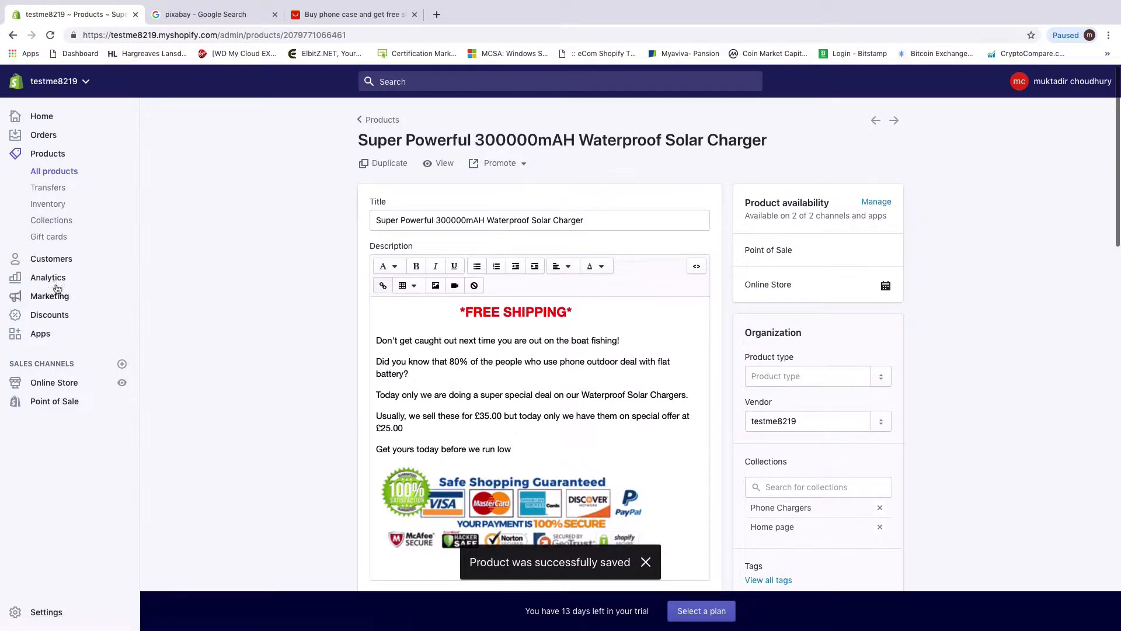
# Step: Open the Phone Chargers collection and check which products it contains
pyautogui.click(50, 221)
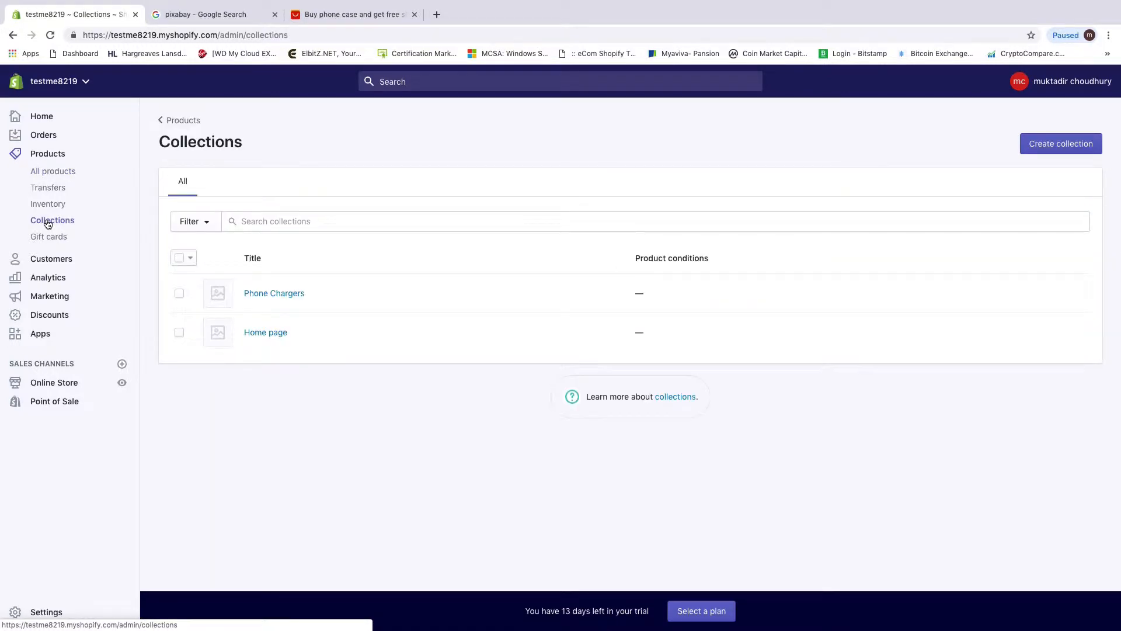
pyautogui.click(258, 295)
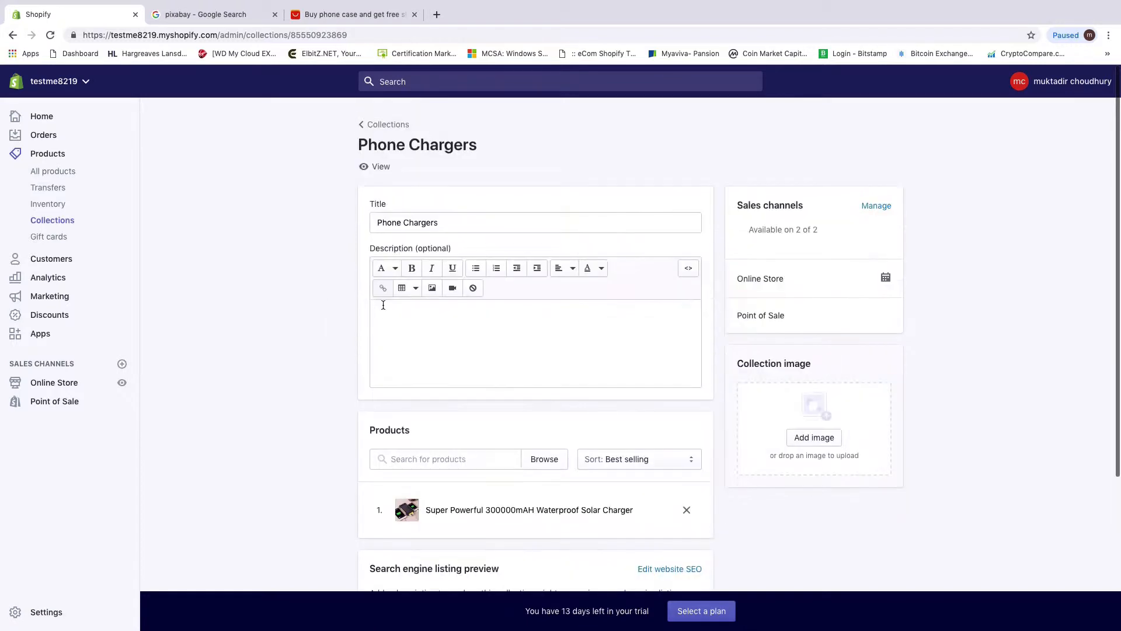
pyautogui.scroll(-3, 409, 327)
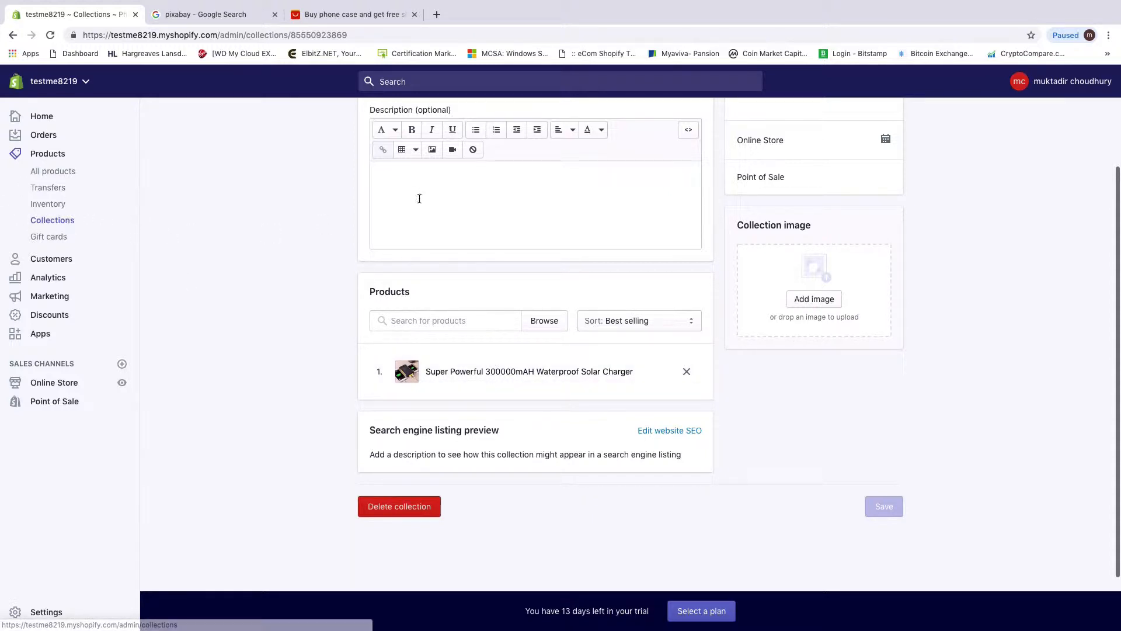
pyautogui.scroll(3, 416, 207)
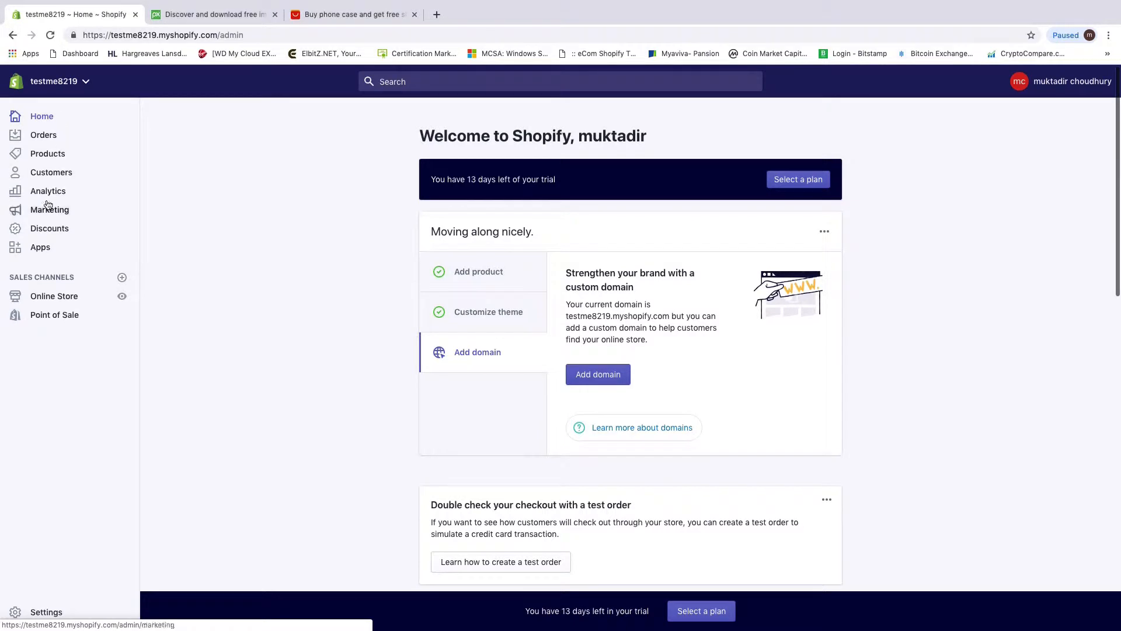
# Step: Open the online store's current Venture theme for customization and look through the home page preview
pyautogui.click(49, 298)
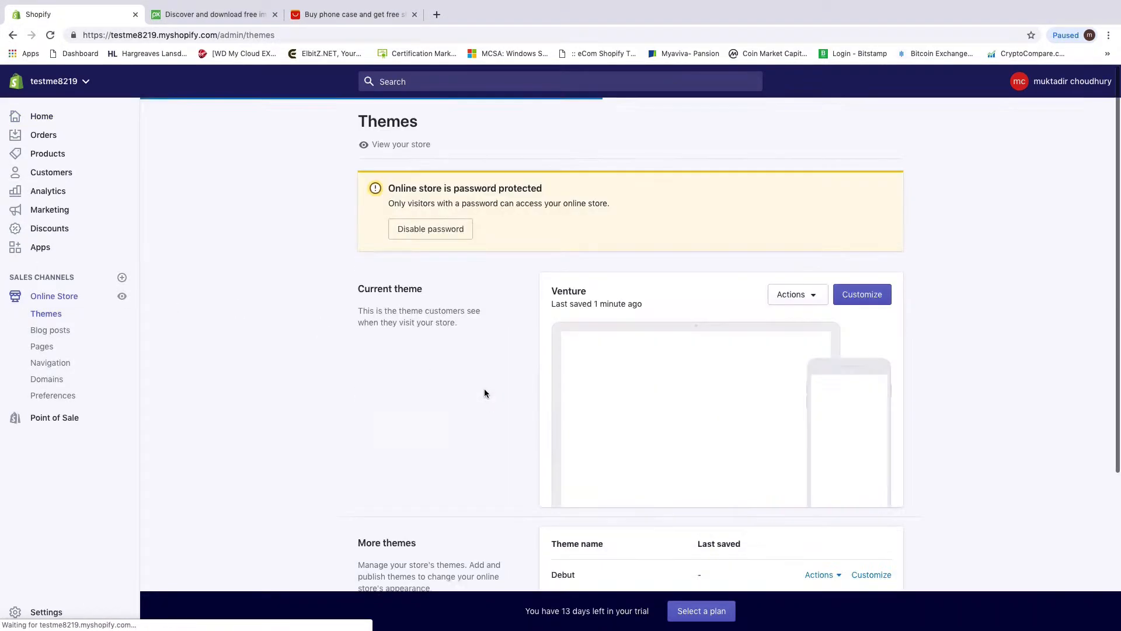
pyautogui.click(863, 298)
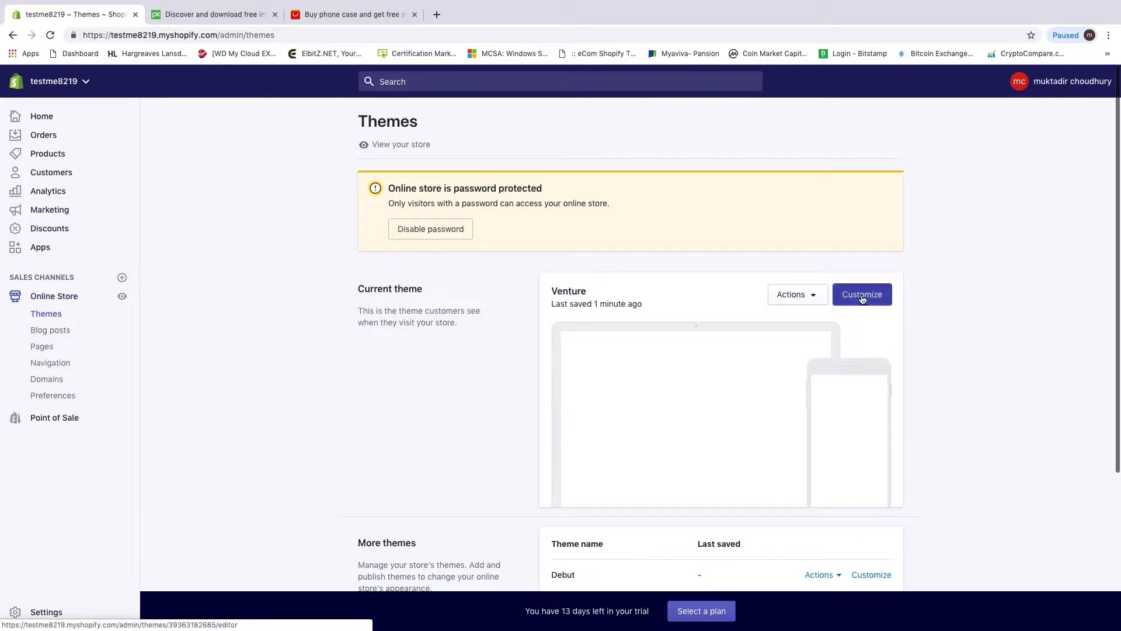
pyautogui.click(862, 298)
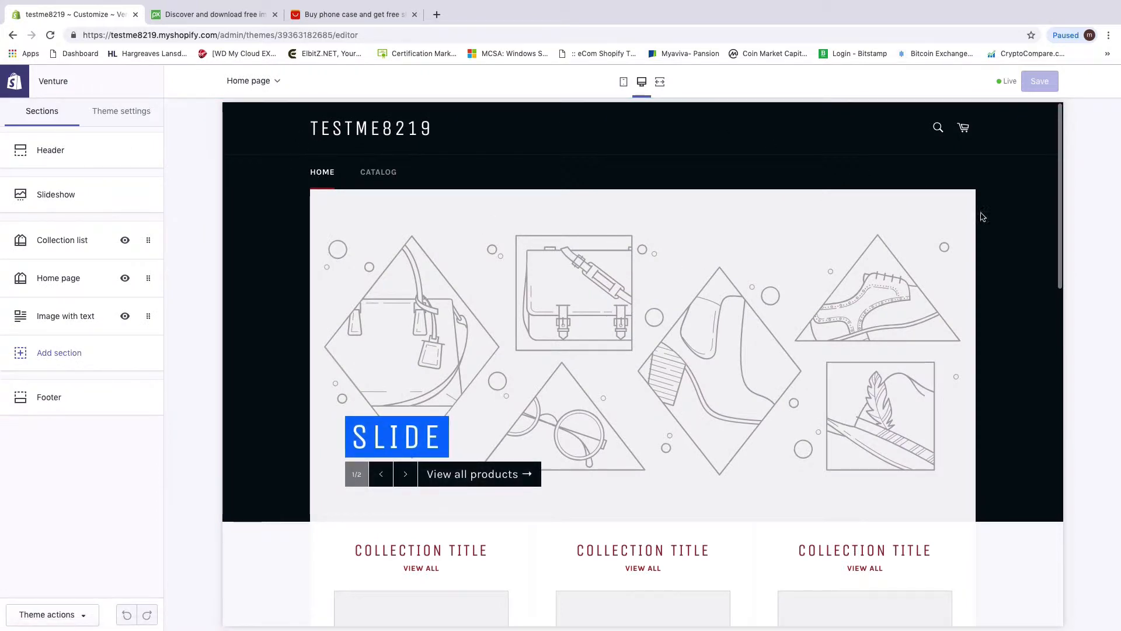
pyautogui.scroll(-2, 938, 362)
pyautogui.scroll(-8, 938, 365)
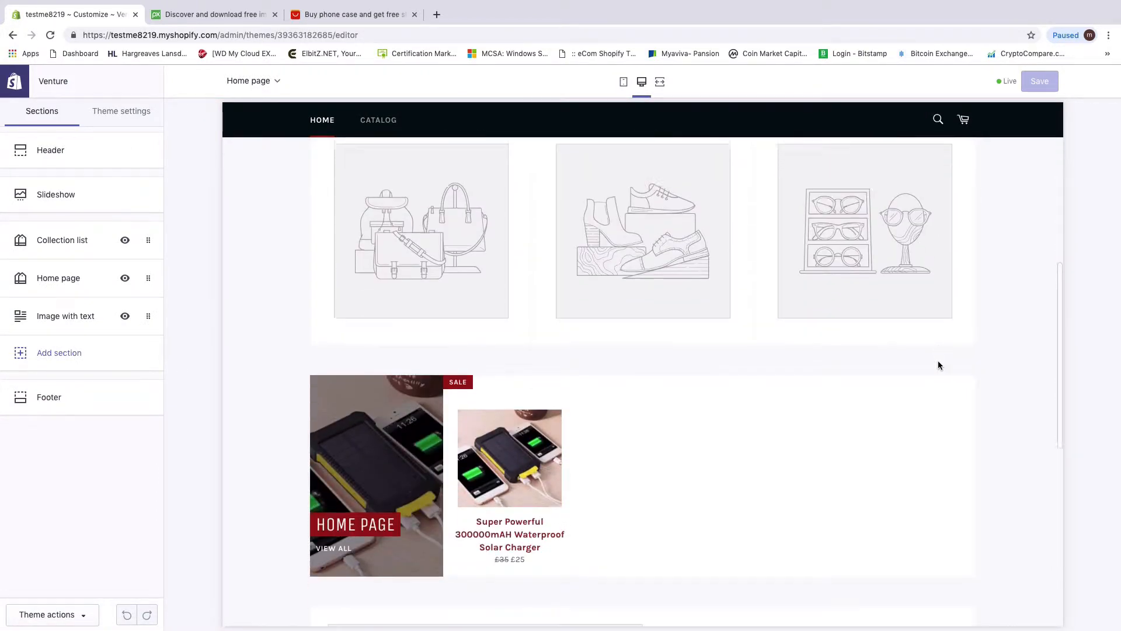
pyautogui.scroll(10, 938, 365)
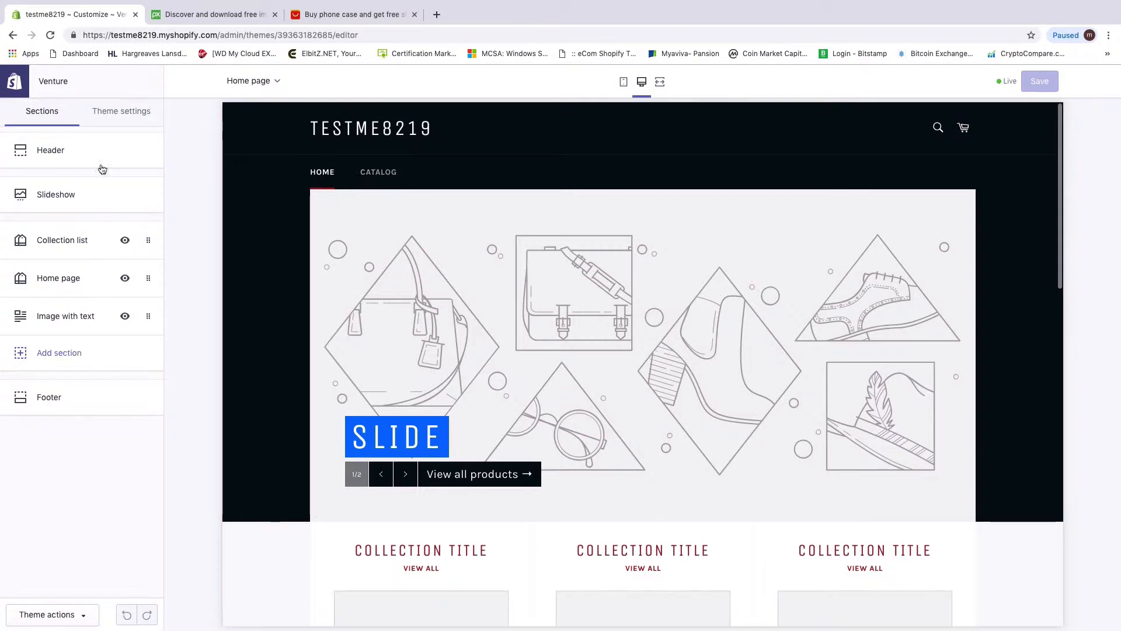
# Step: Clear the announcement bar text in the theme's header settings and return to the section list
pyautogui.click(49, 153)
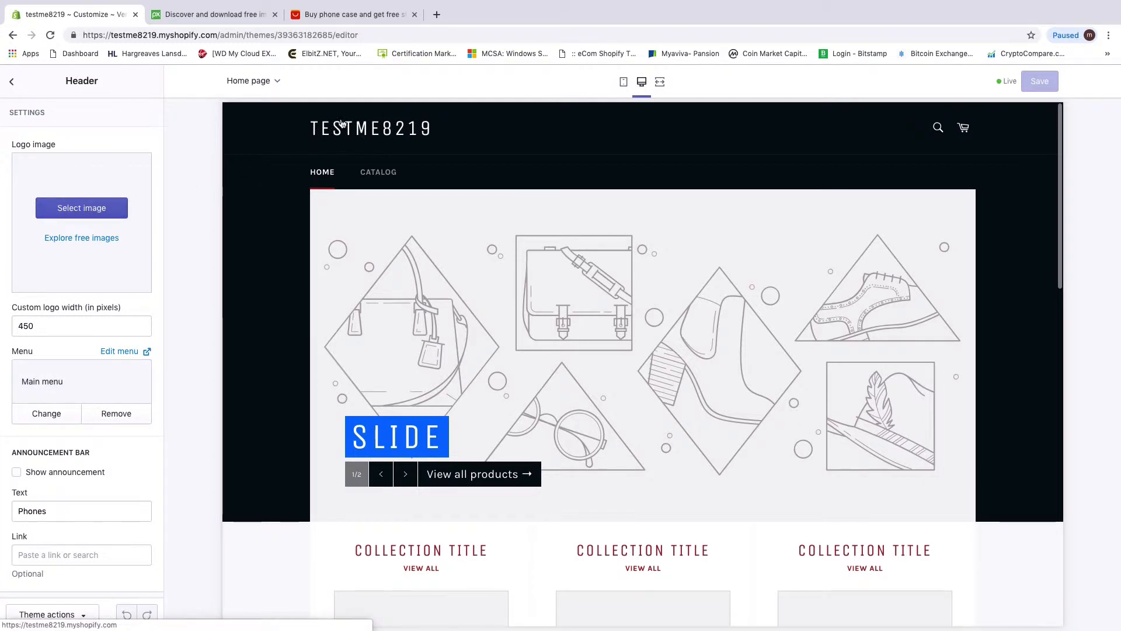
pyautogui.scroll(-1, 93, 315)
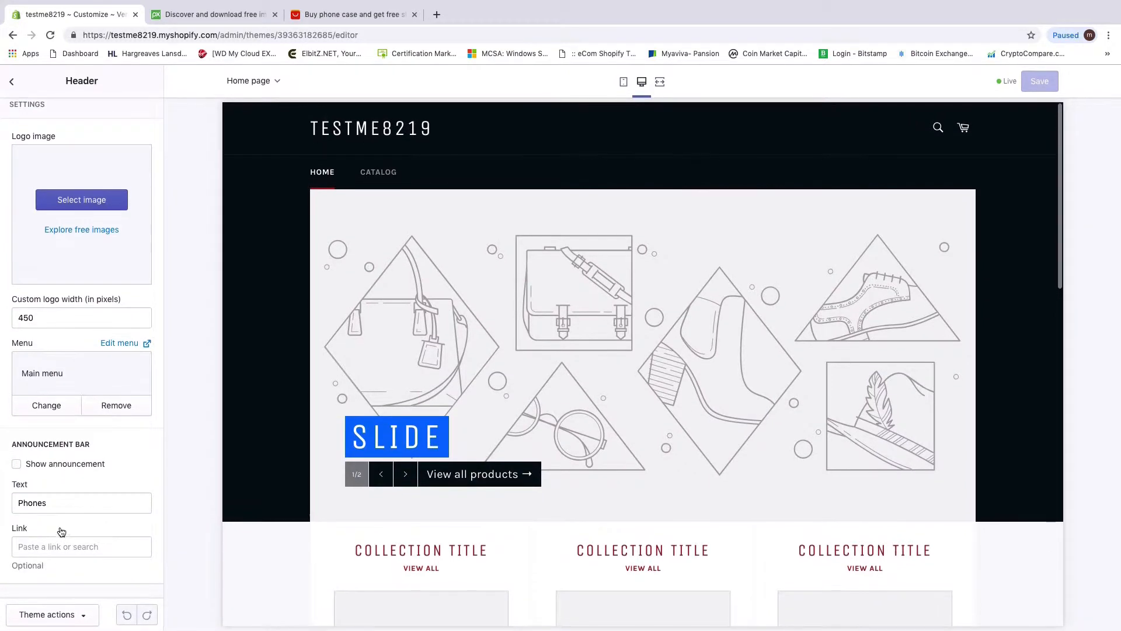
pyautogui.click(55, 509)
pyautogui.press('super+a')
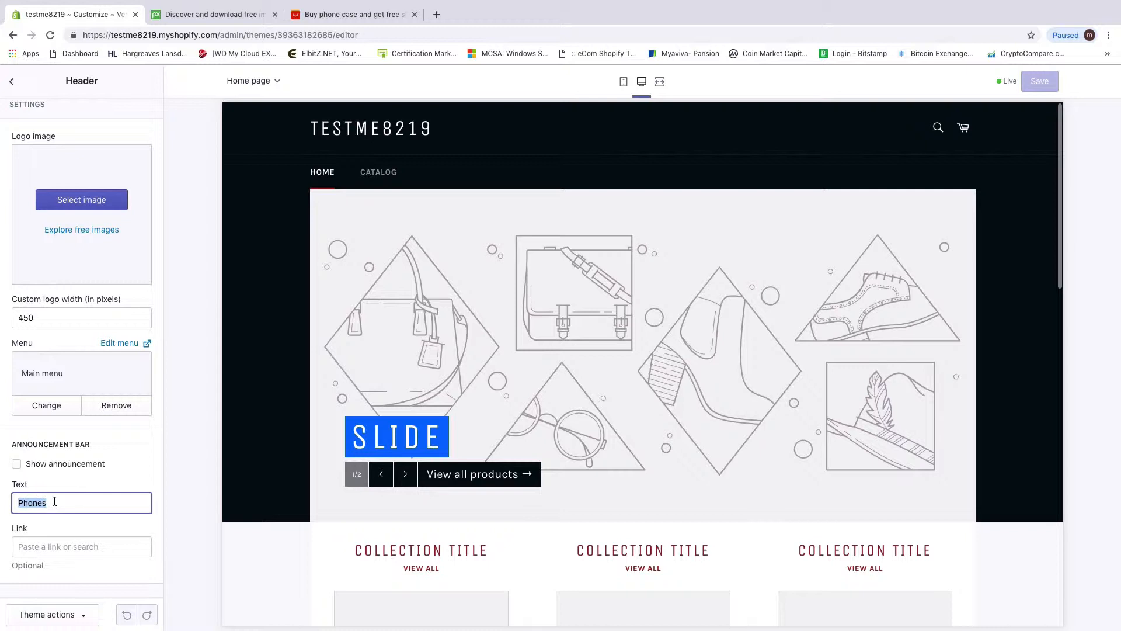
pyautogui.press('BackSpace')
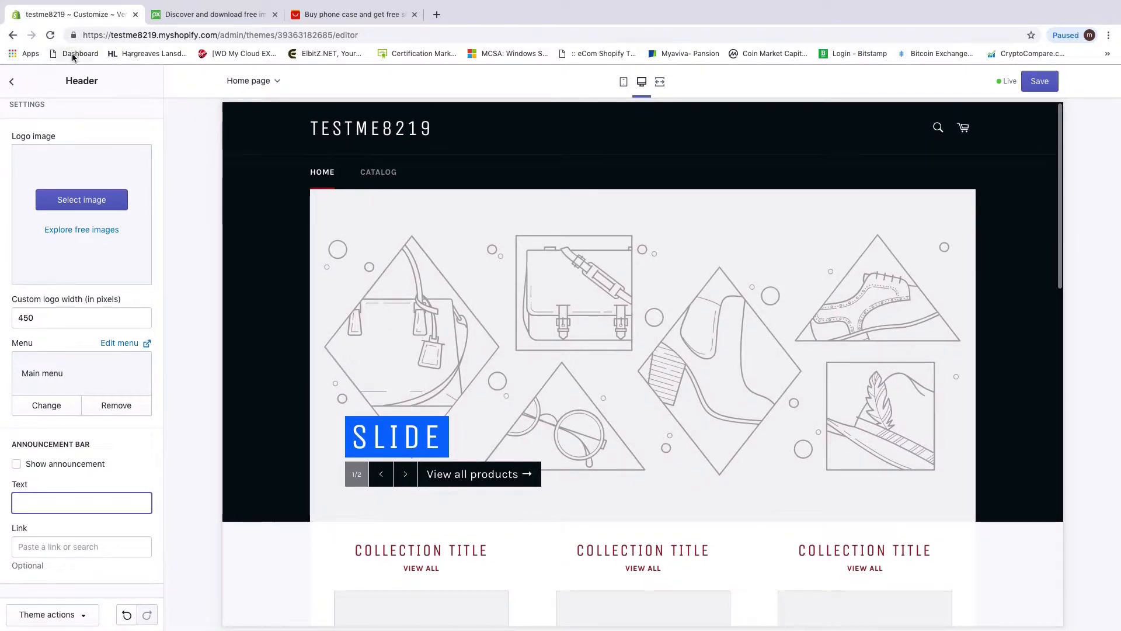
pyautogui.click(11, 81)
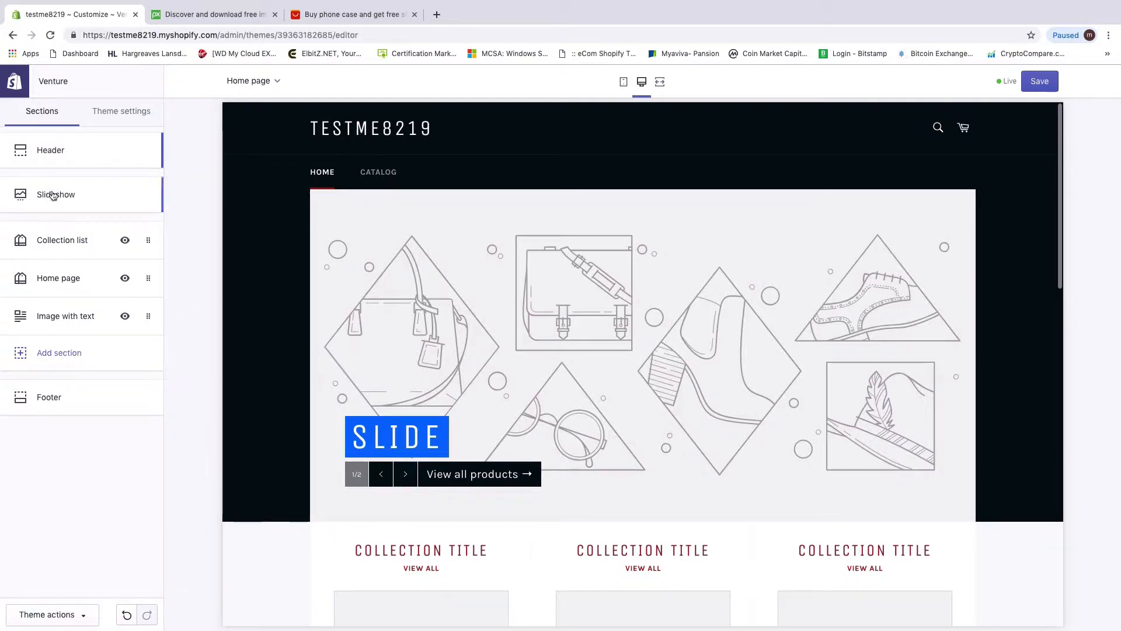
# Step: Preview the slides of the home page slideshow and set its slide height to Small
pyautogui.click(407, 478)
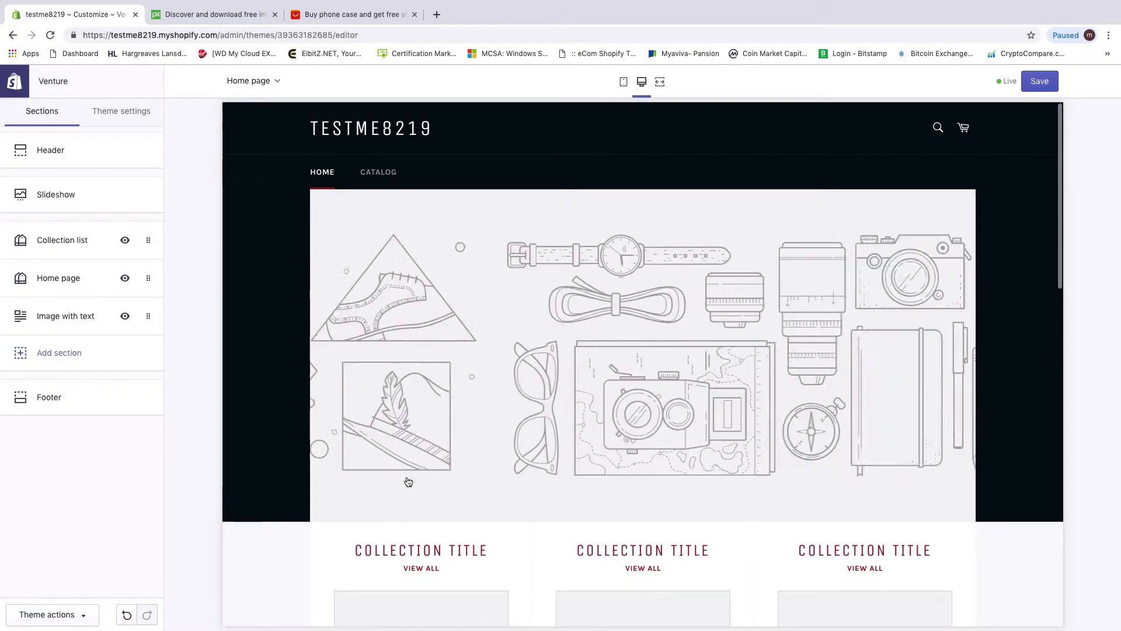
pyautogui.click(381, 473)
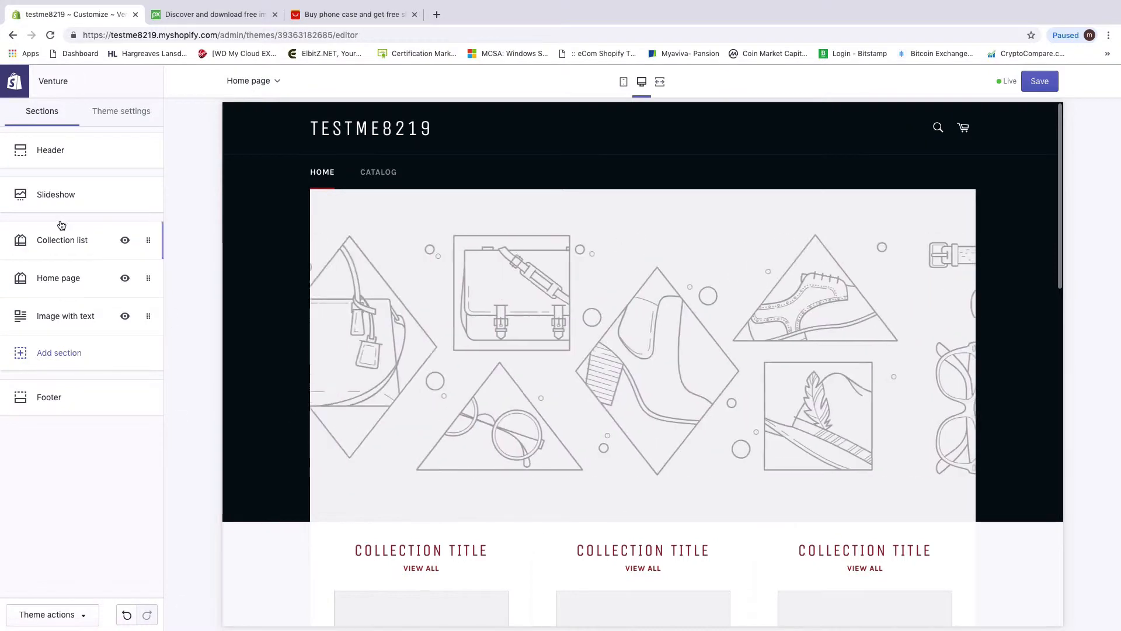
pyautogui.click(61, 196)
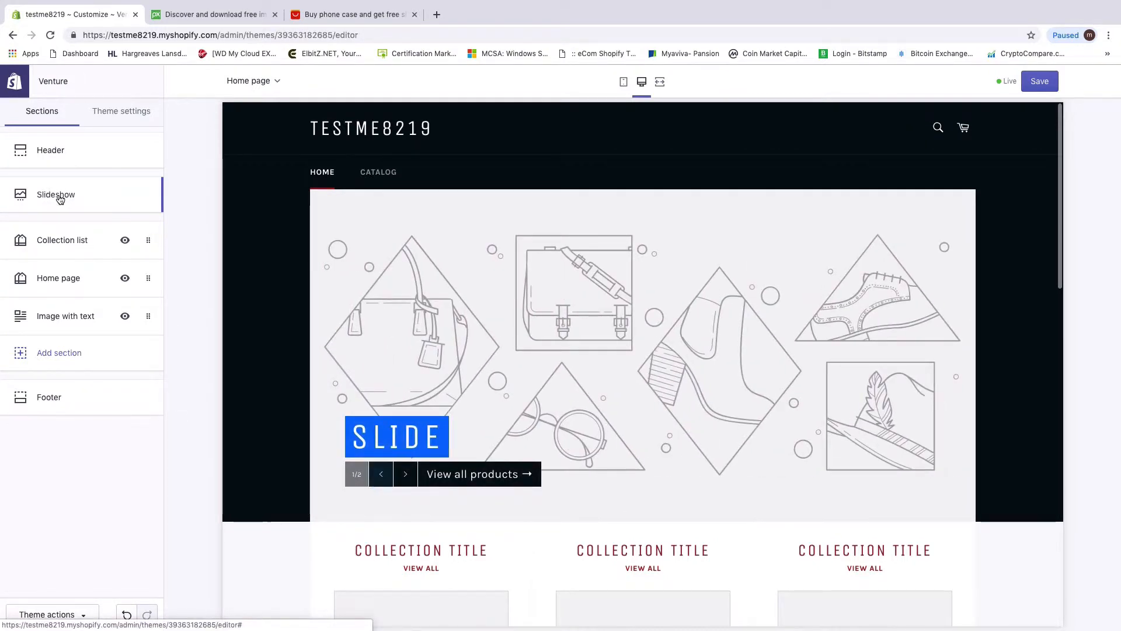
pyautogui.click(62, 163)
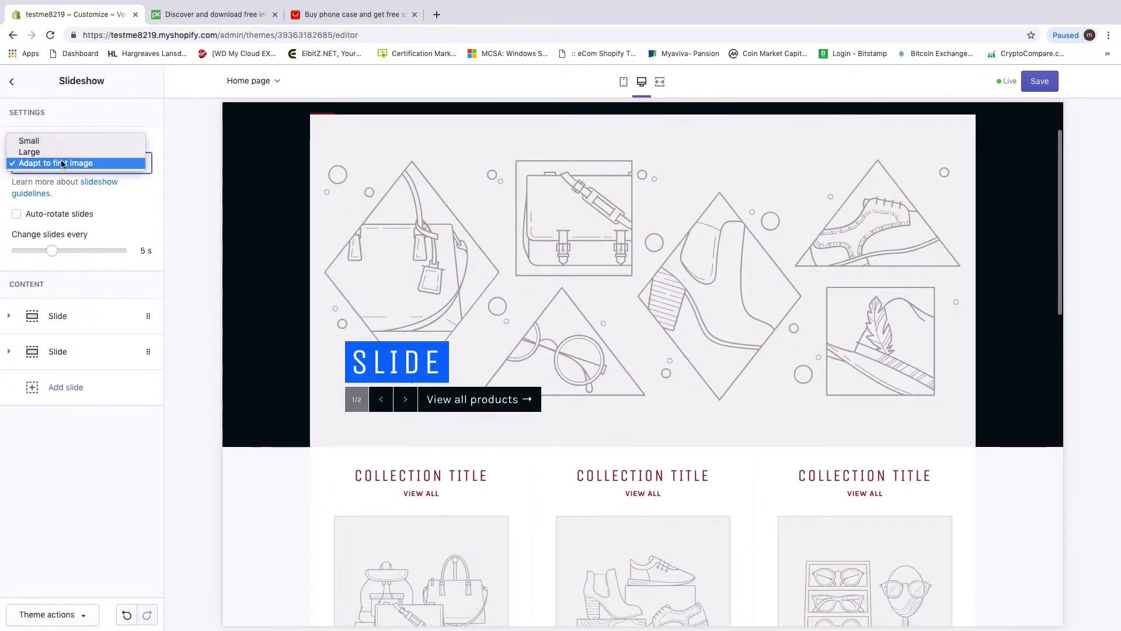
pyautogui.press('Return')
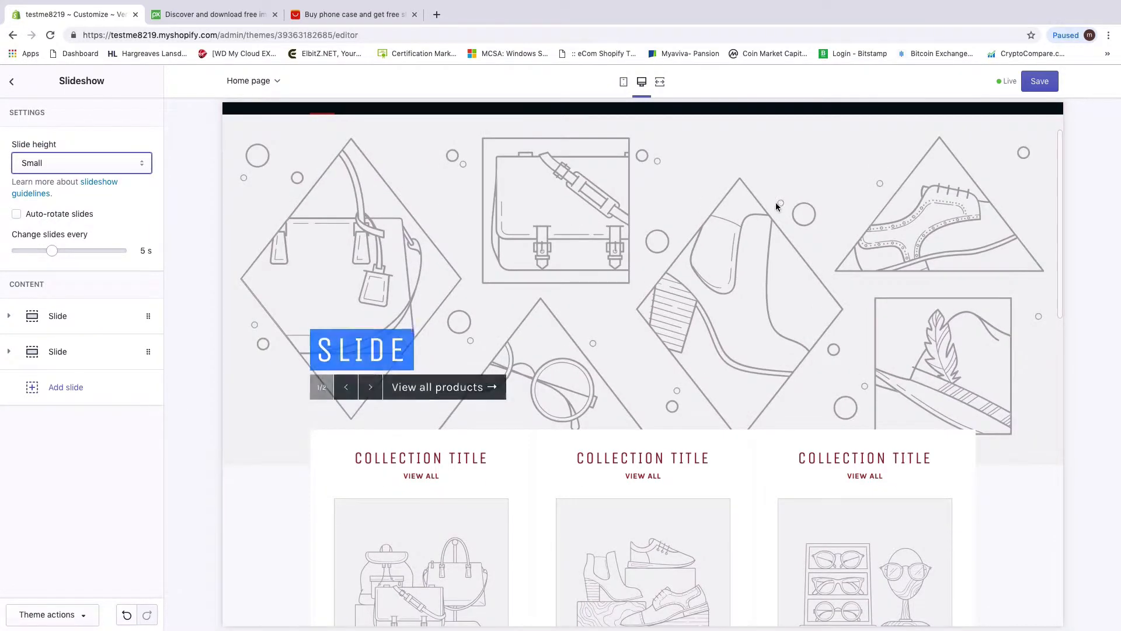
# Step: Keep the slideshow's slide height at Small and turn on automatic rotation of the slides
pyautogui.click(82, 164)
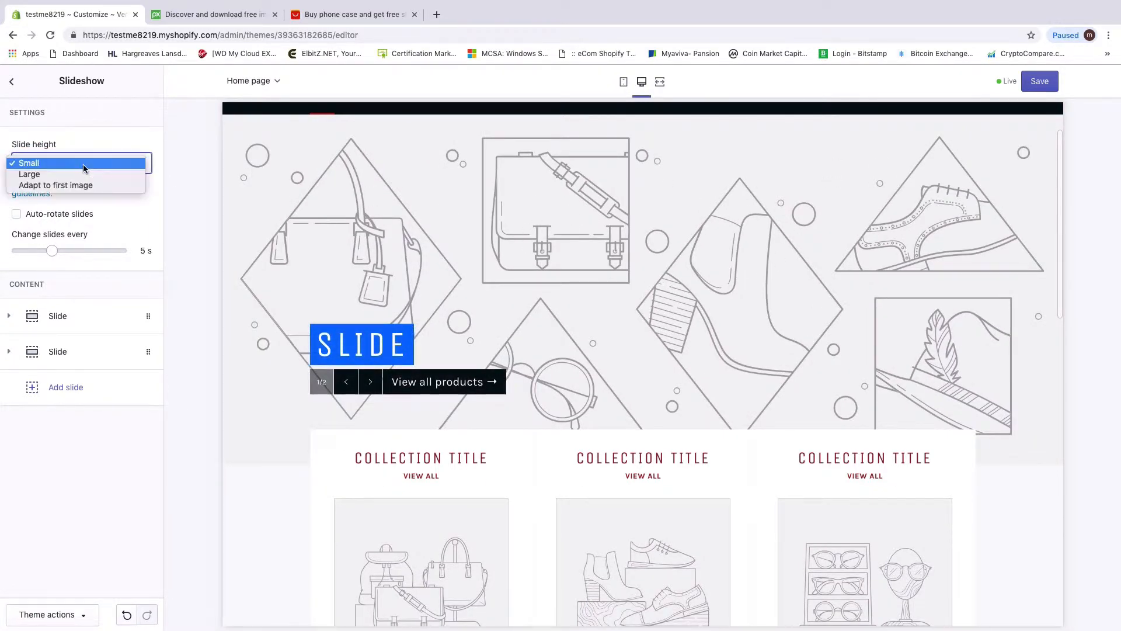
pyautogui.click(98, 176)
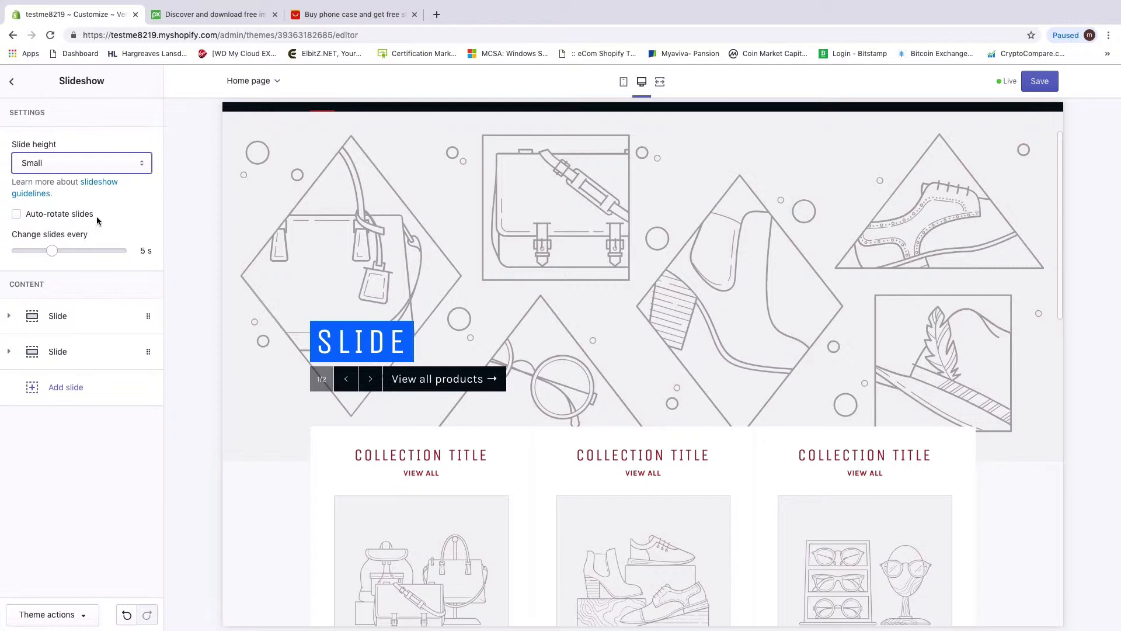
pyautogui.click(17, 214)
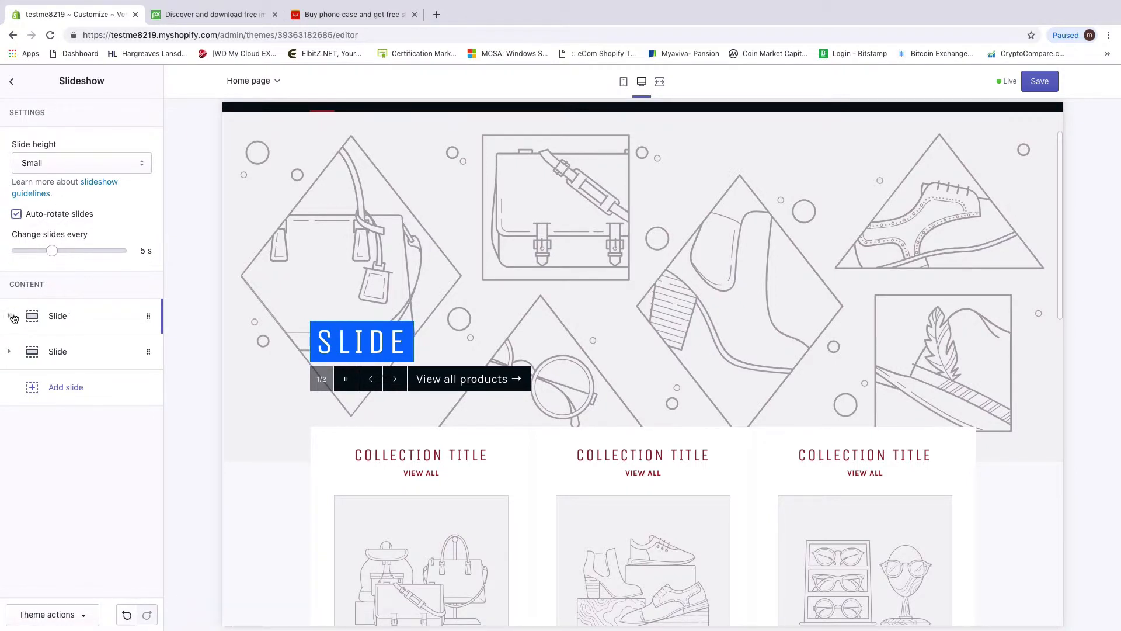
# Step: Expand the first slide in the slideshow, start selecting its image, and check the free image categories on offer
pyautogui.click(13, 317)
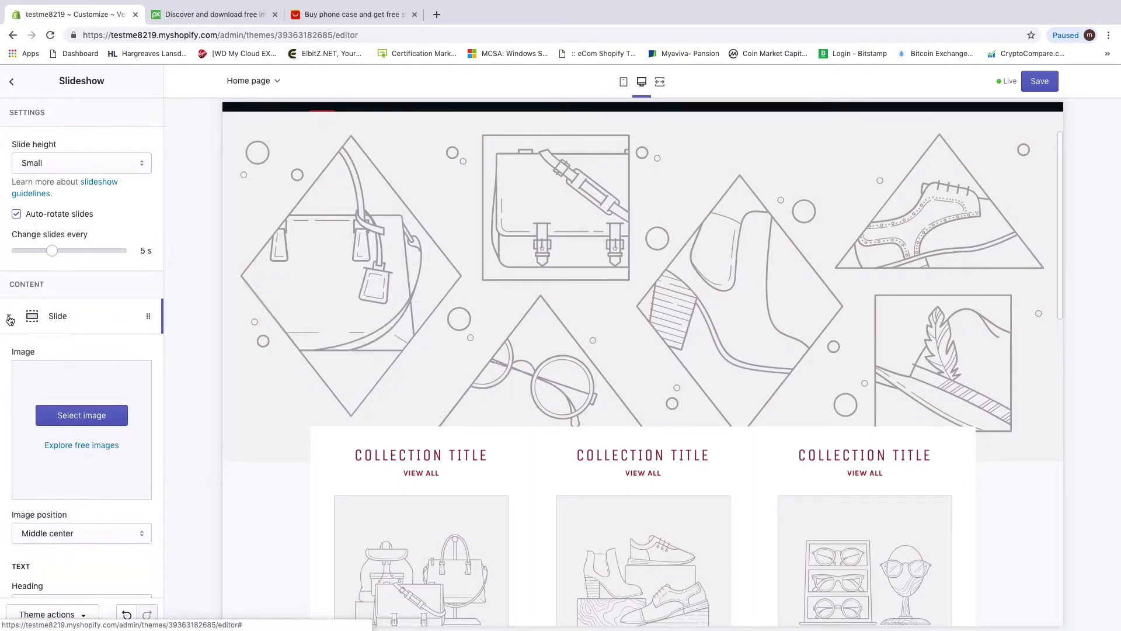
pyautogui.click(61, 419)
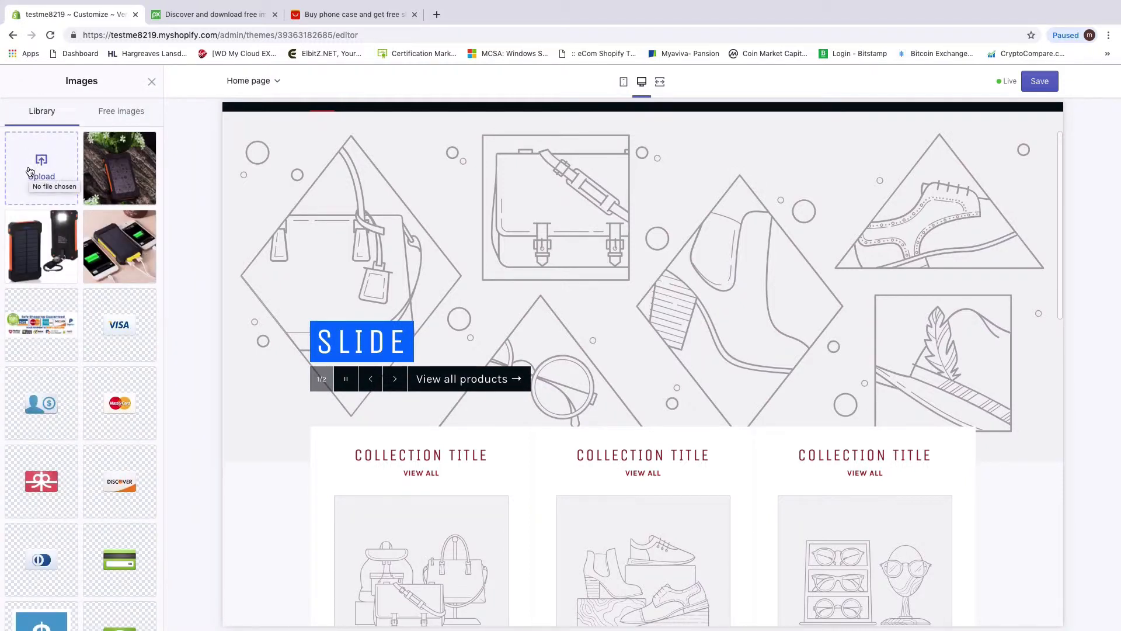
pyautogui.click(108, 116)
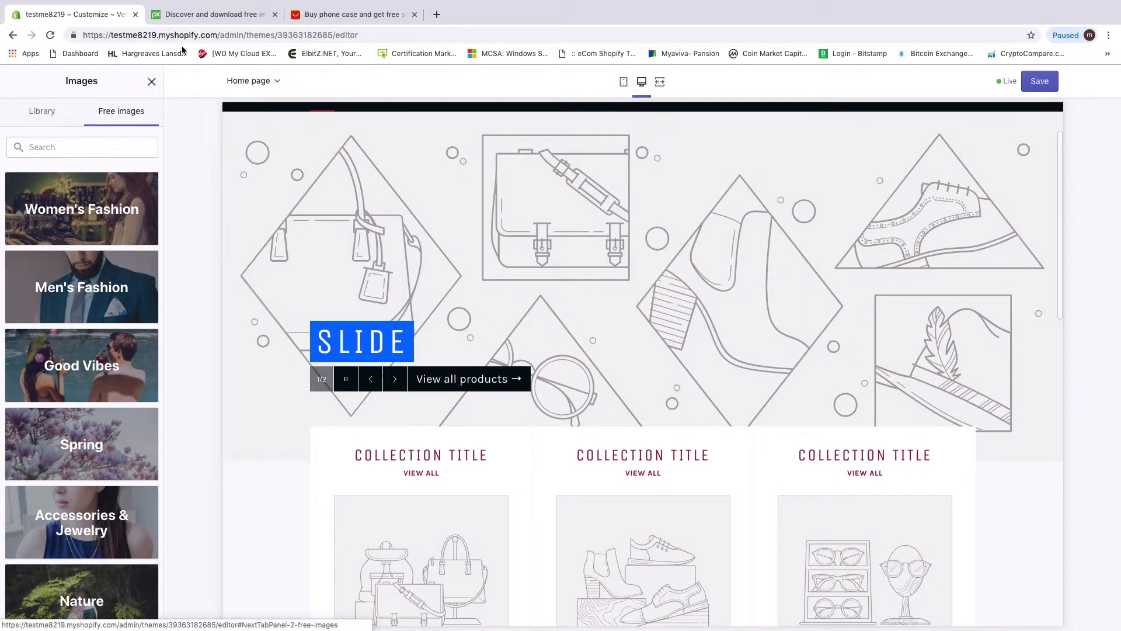
# Step: Switch to Pixabay and browse its popular free images
pyautogui.click(191, 14)
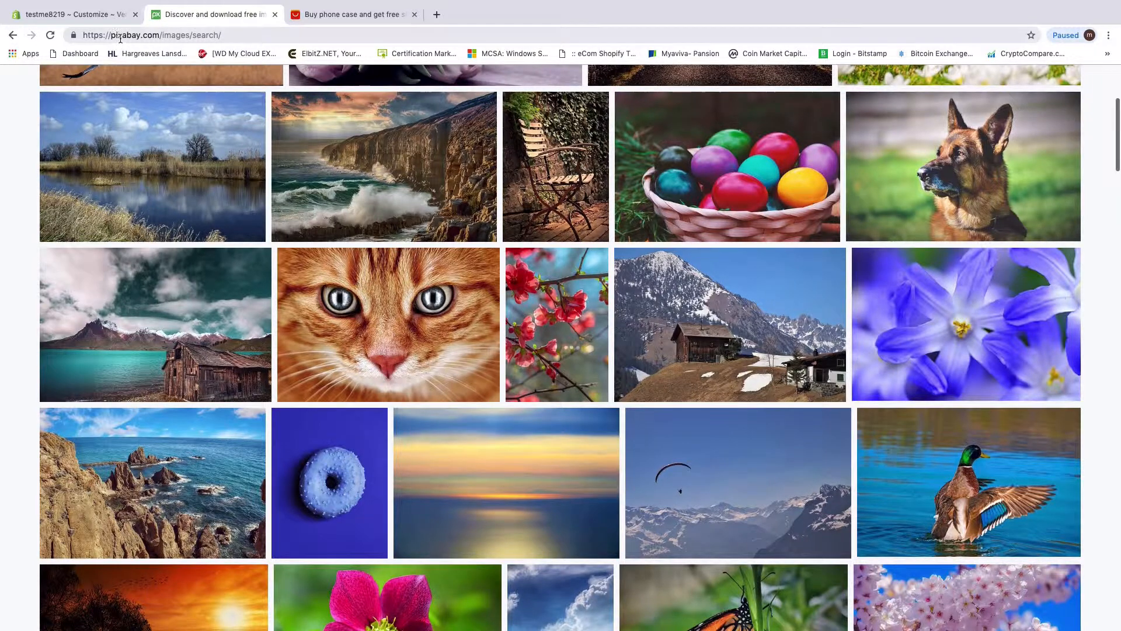
pyautogui.scroll(4, 331, 220)
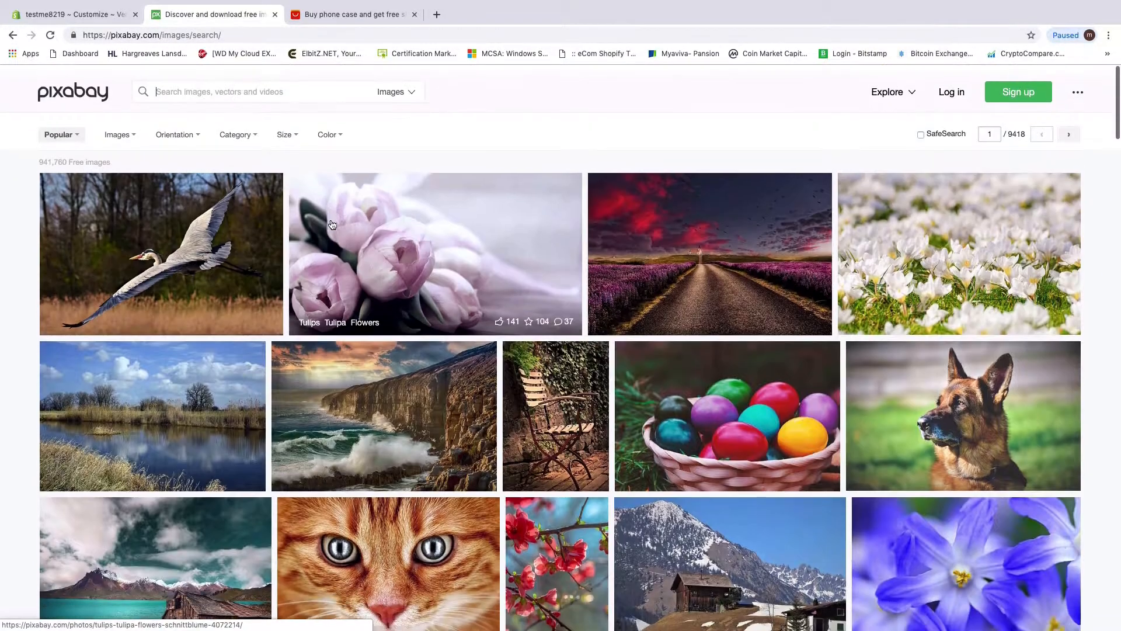
pyautogui.click(177, 86)
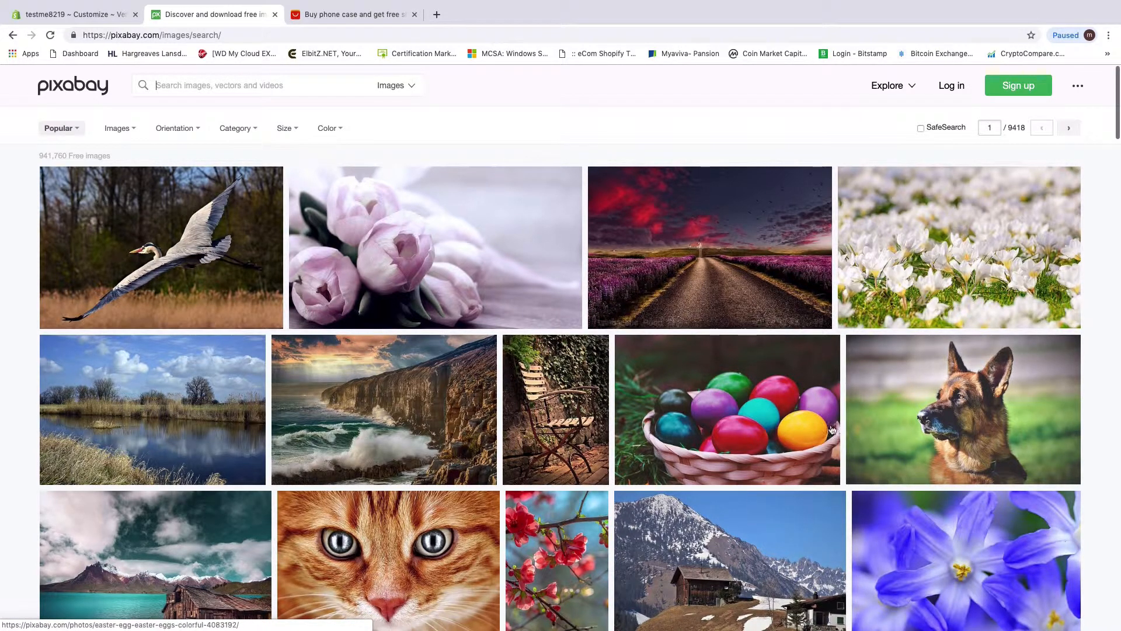
pyautogui.scroll(-9, 358, 403)
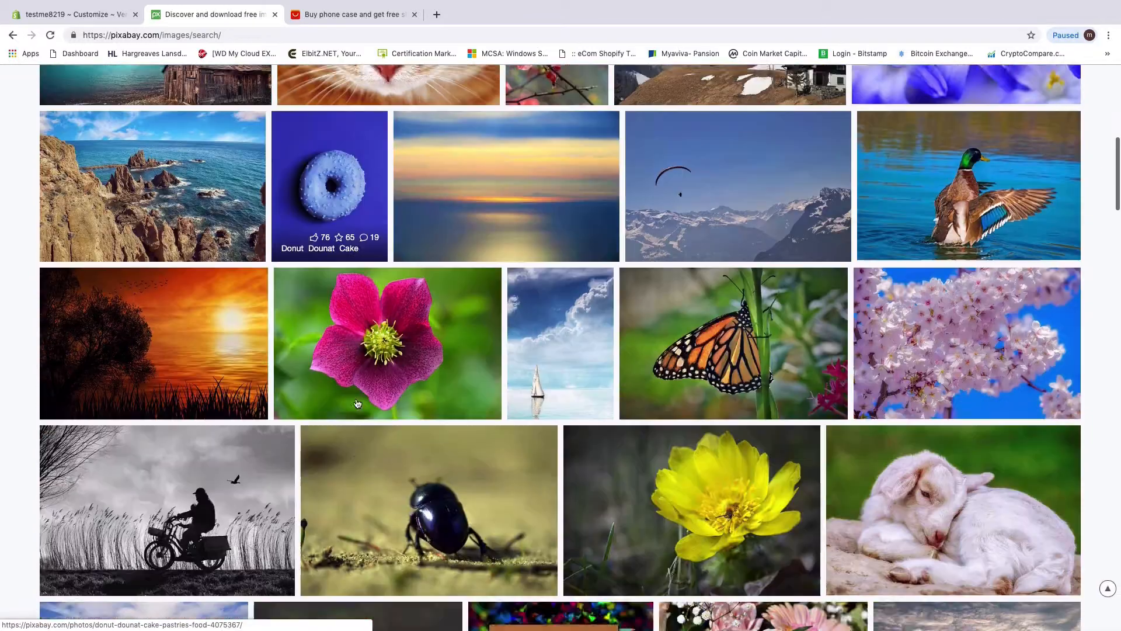
pyautogui.scroll(-6, 358, 403)
pyautogui.scroll(15, 358, 403)
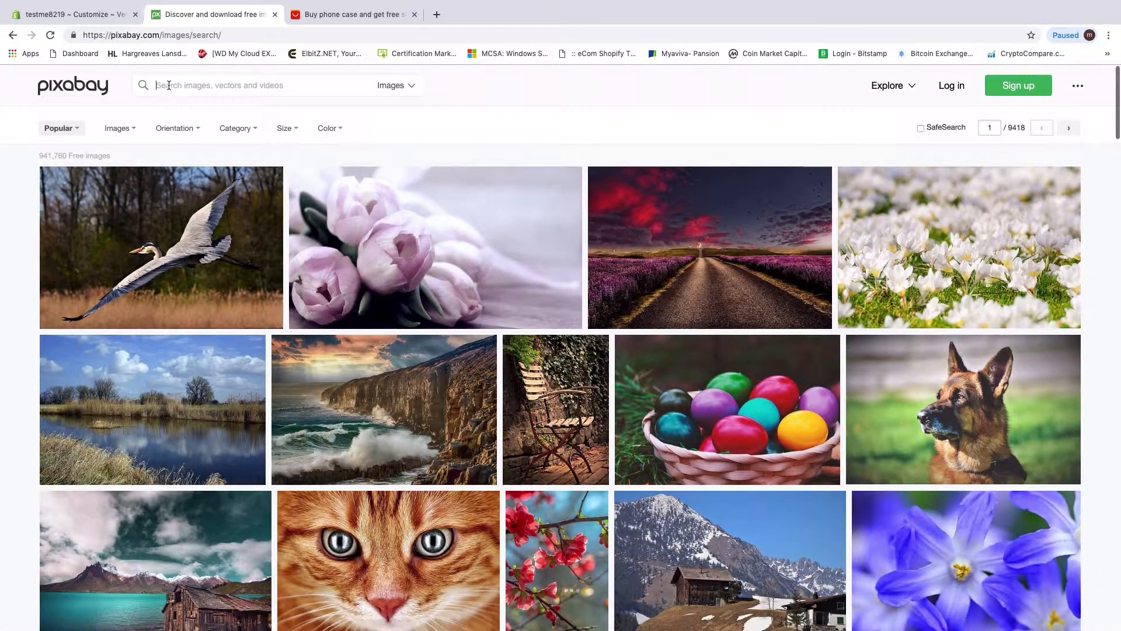
# Step: Search Pixabay for "phone charges" and look through the matching images
pyautogui.write('ch')
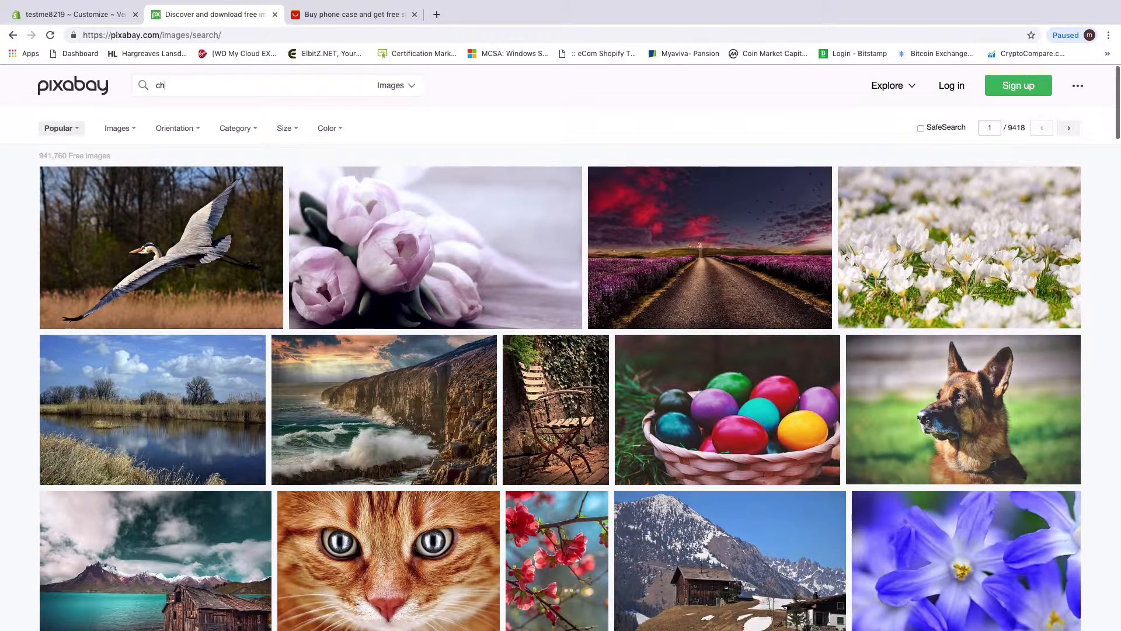
pyautogui.write('arges')
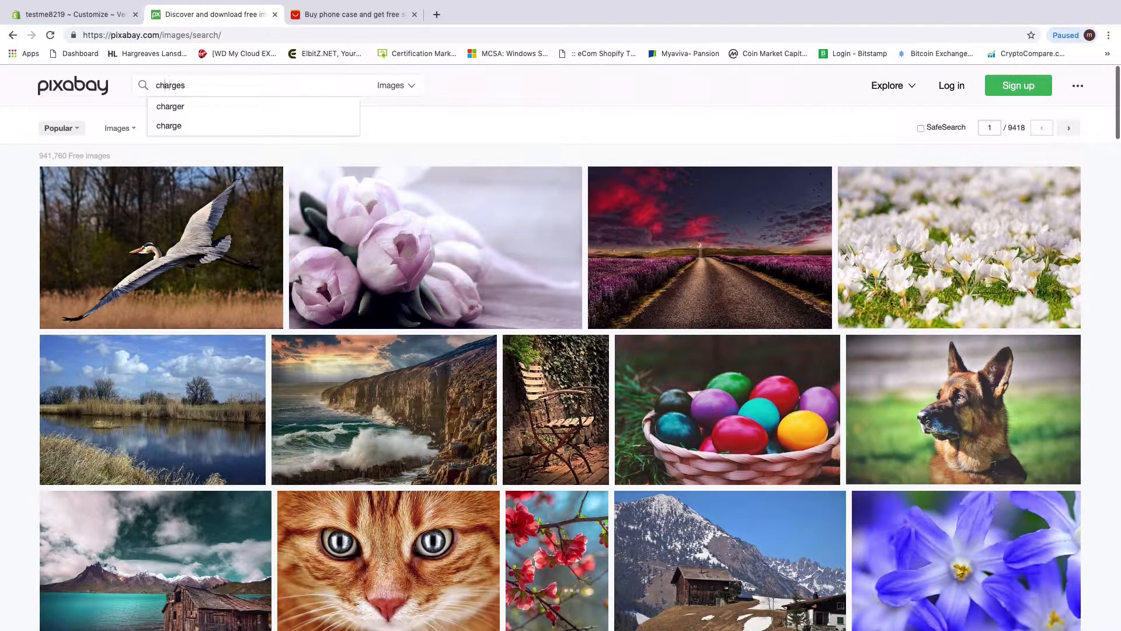
pyautogui.write('phjo')
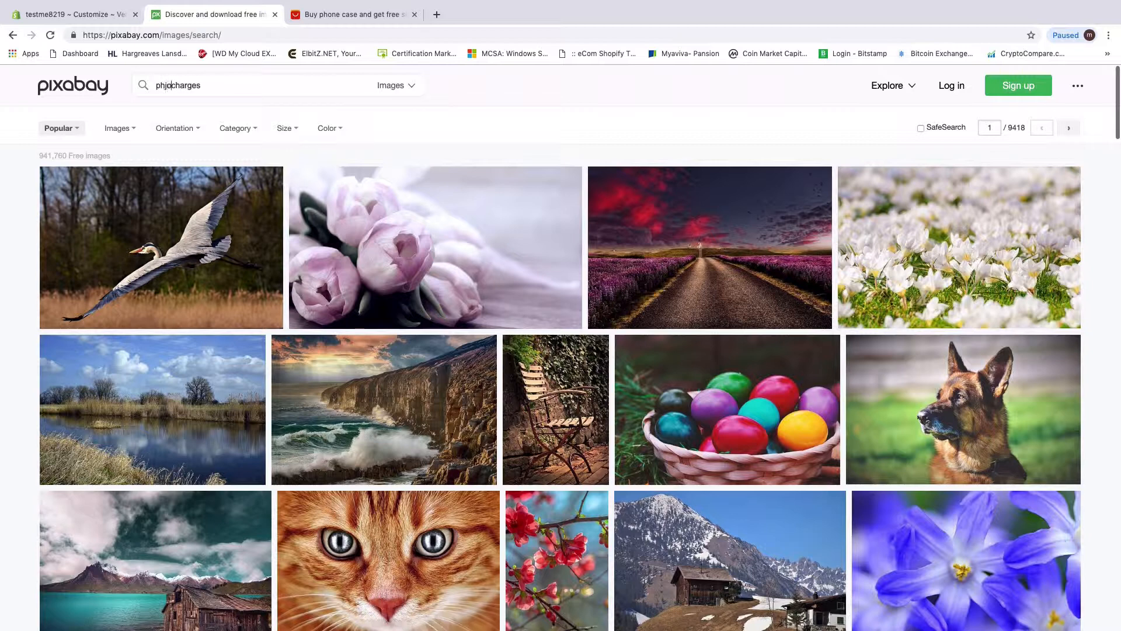
pyautogui.write('ne')
pyautogui.press('Return')
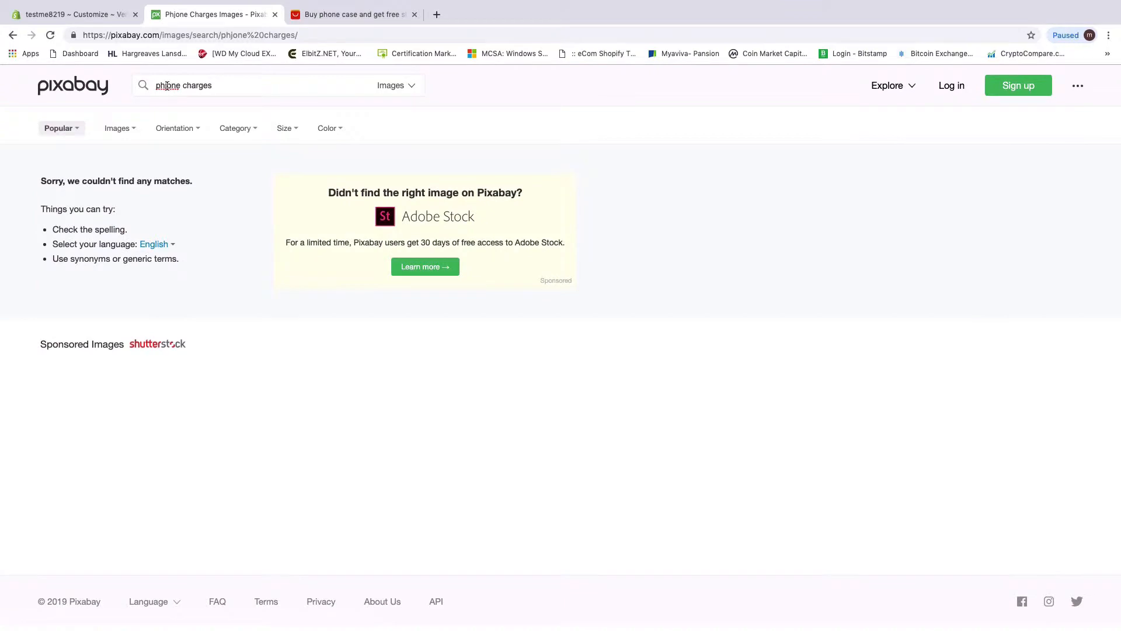
pyautogui.click(167, 87)
pyautogui.press('BackSpace')
pyautogui.press('Return')
pyautogui.scroll(-20, 361, 408)
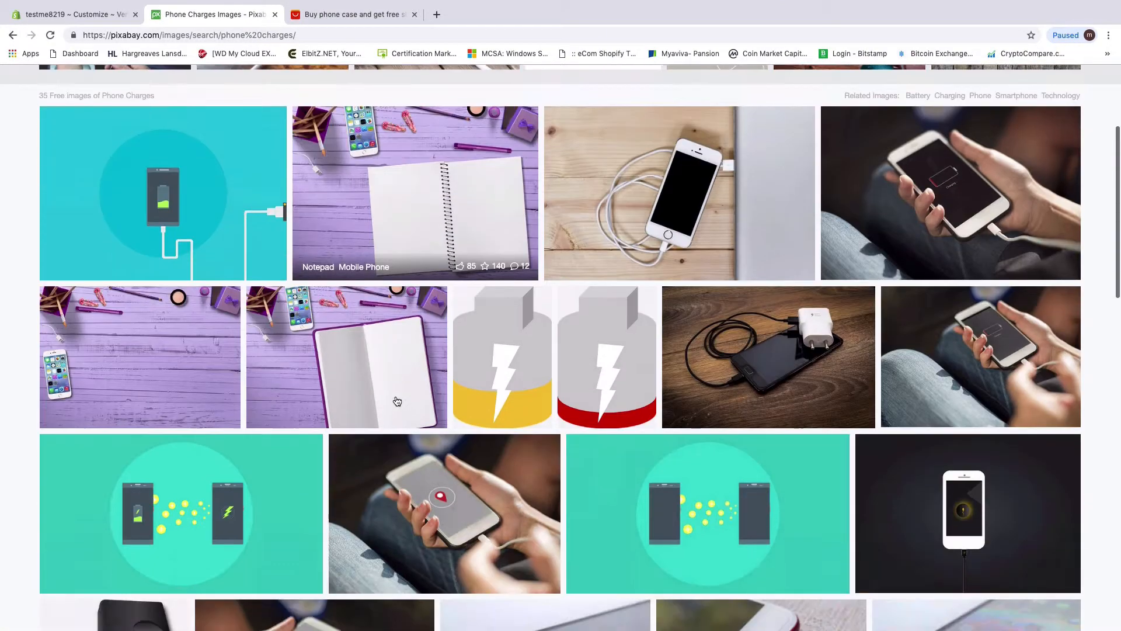
pyautogui.scroll(5, 425, 338)
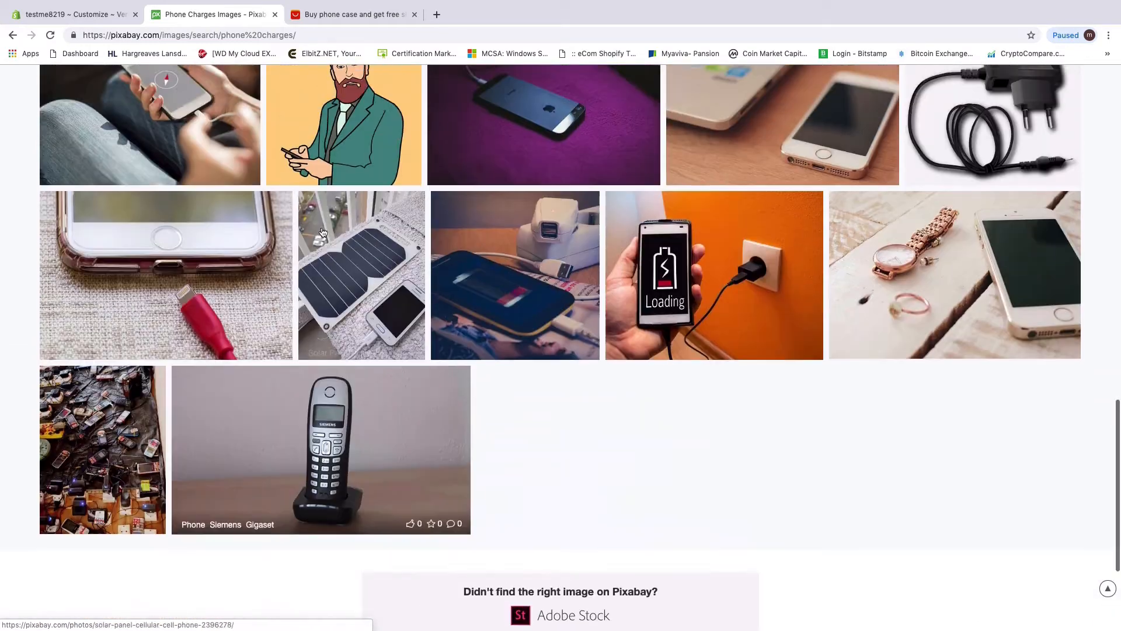
# Step: Back in the Shopify theme editor, upload Screenshot 2019-03-10 at 17.15.41.png to the image library and select it as the first slide's image
pyautogui.click(82, 14)
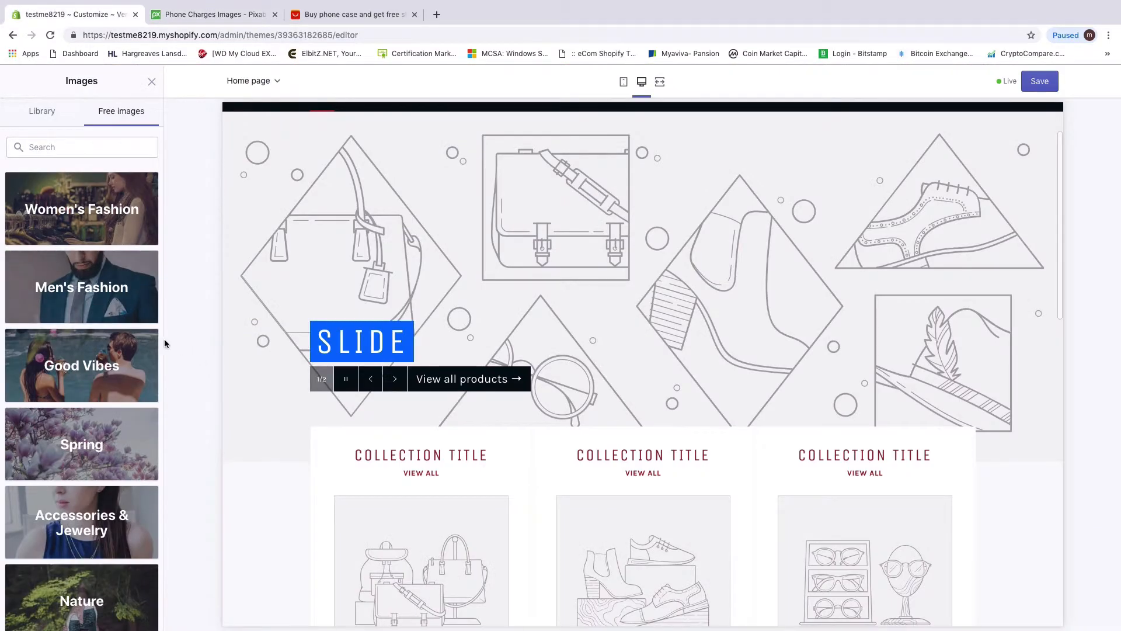
pyautogui.click(36, 114)
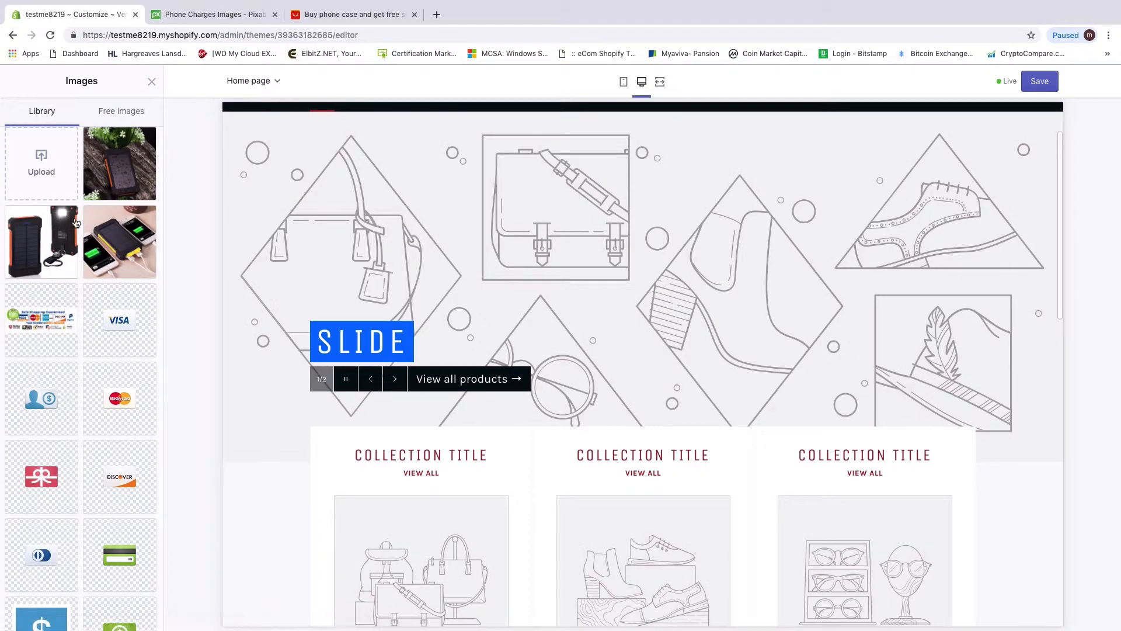
pyautogui.click(47, 173)
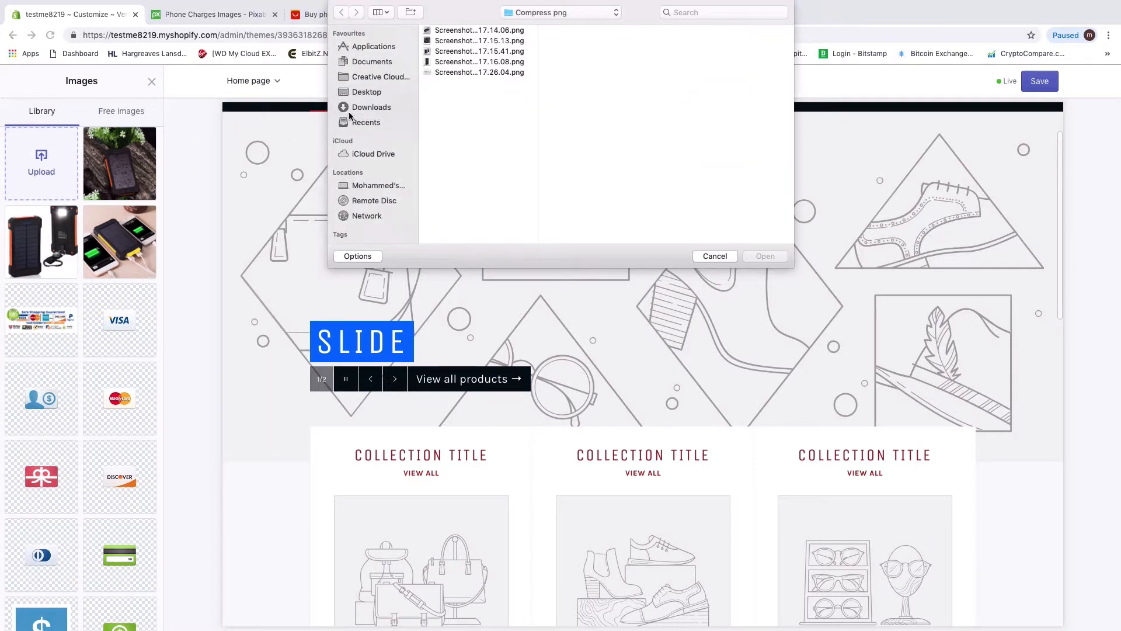
pyautogui.click(472, 63)
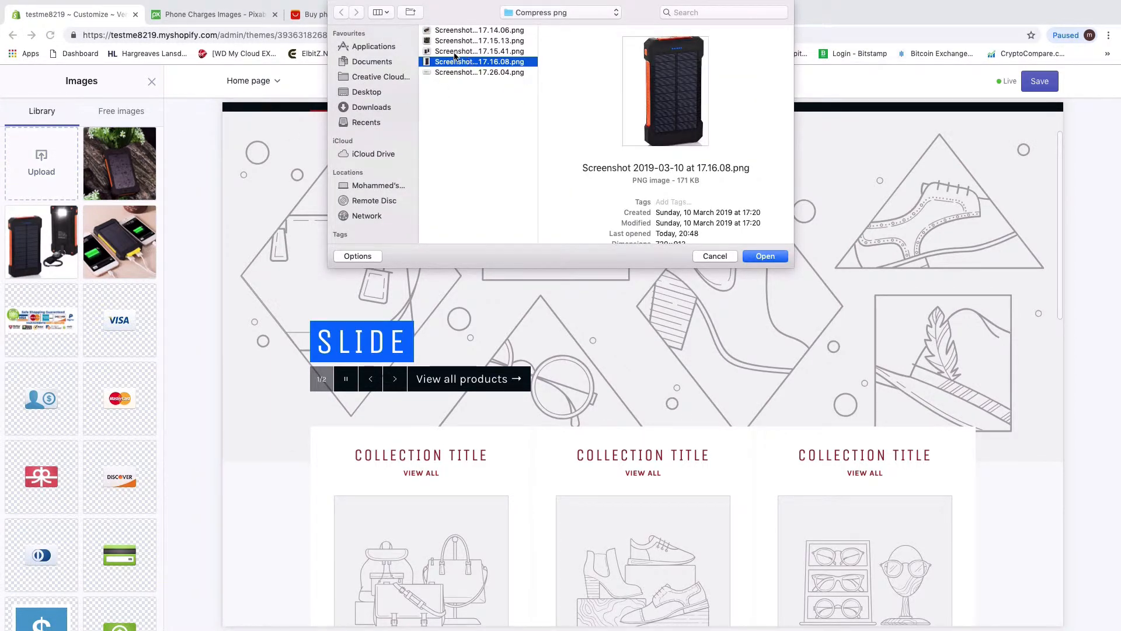
pyautogui.click(454, 52)
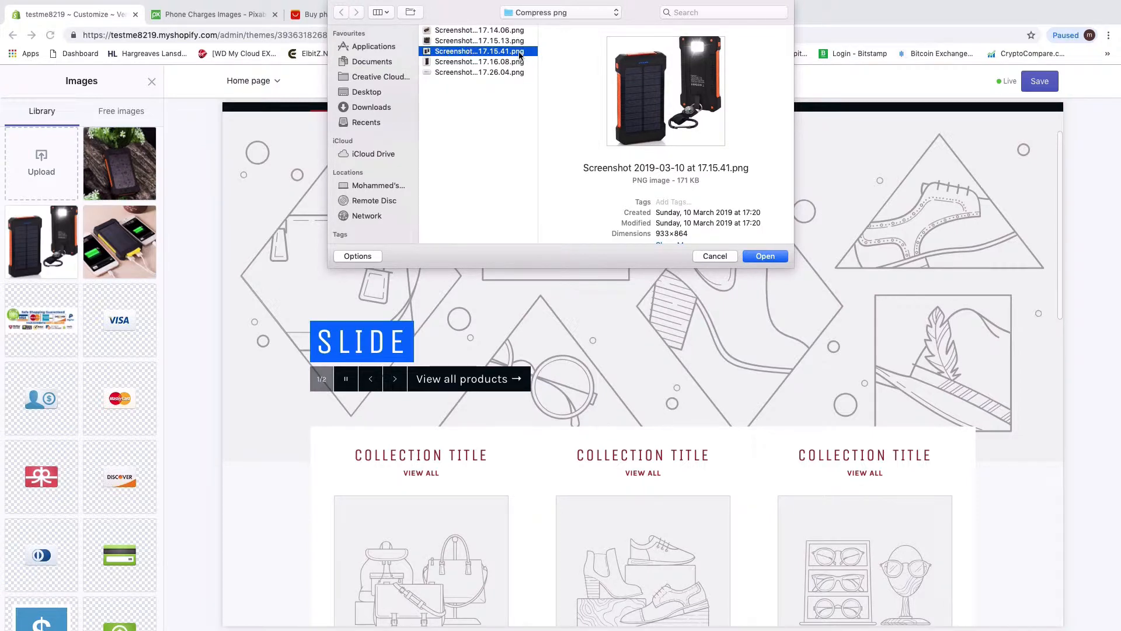
pyautogui.click(765, 257)
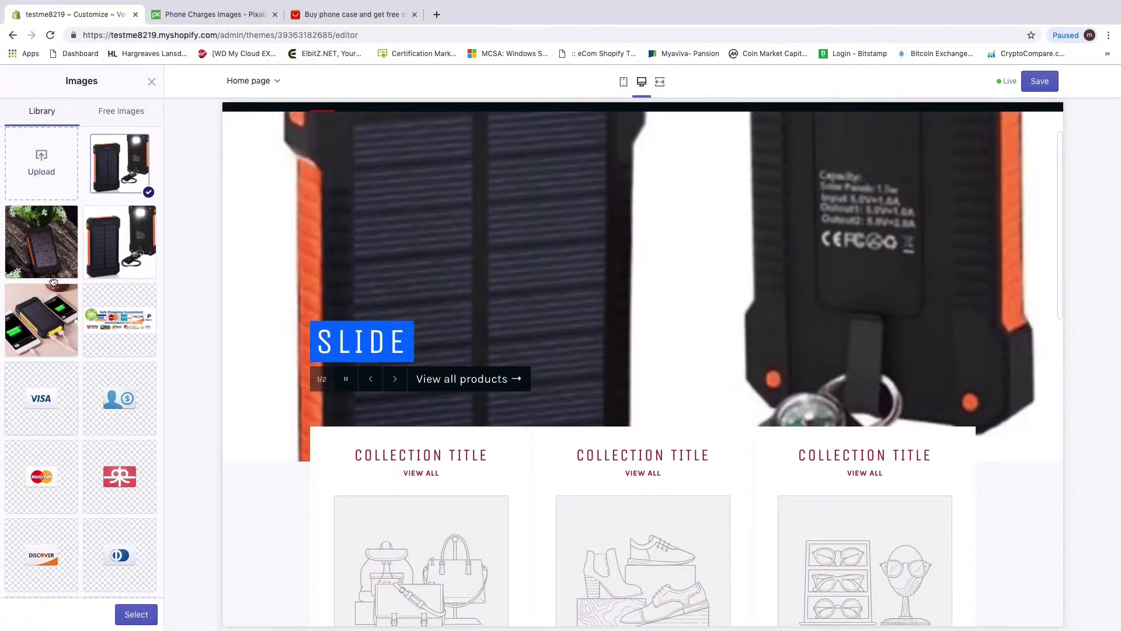
pyautogui.click(139, 614)
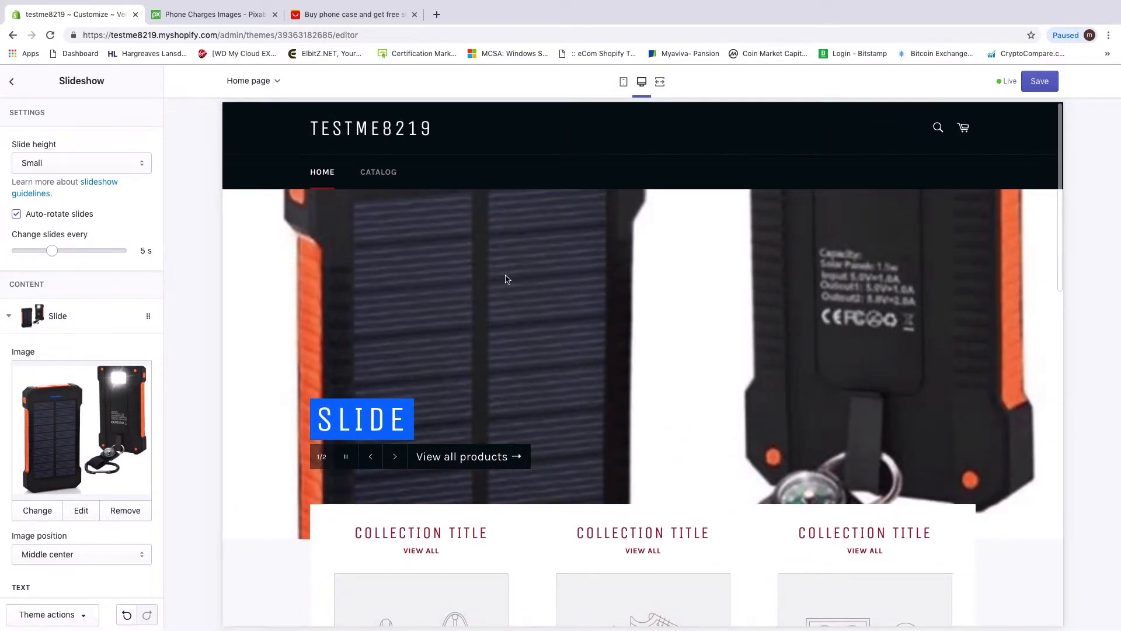
# Step: Set the slideshow's slide height to Adapt to first image and save the theme changes
pyautogui.click(23, 169)
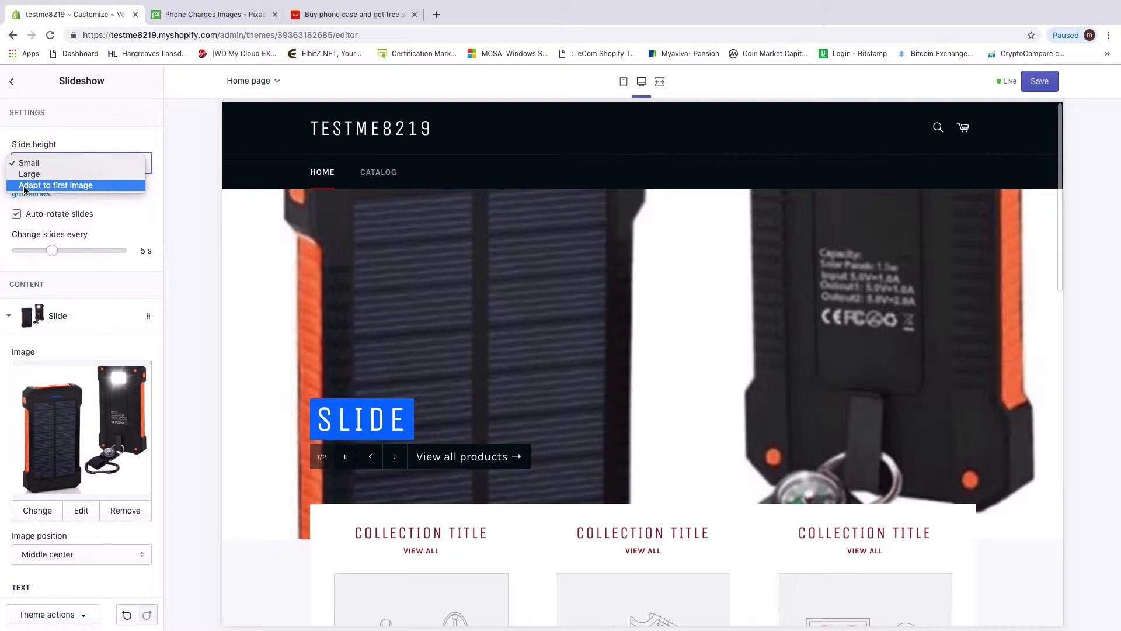
pyautogui.click(59, 185)
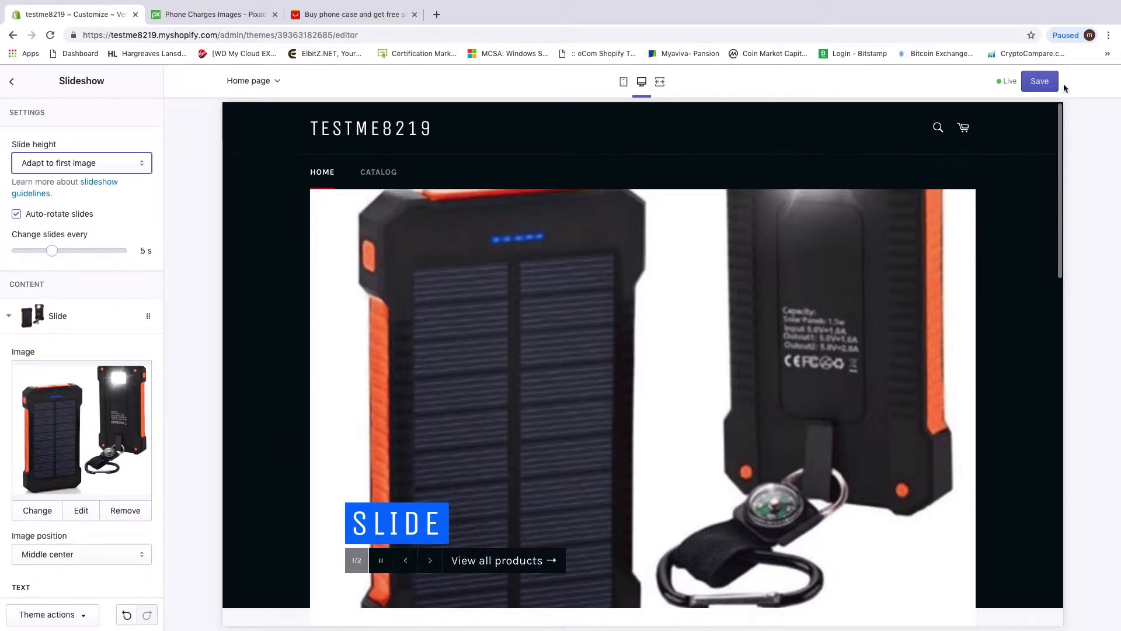
pyautogui.click(1039, 82)
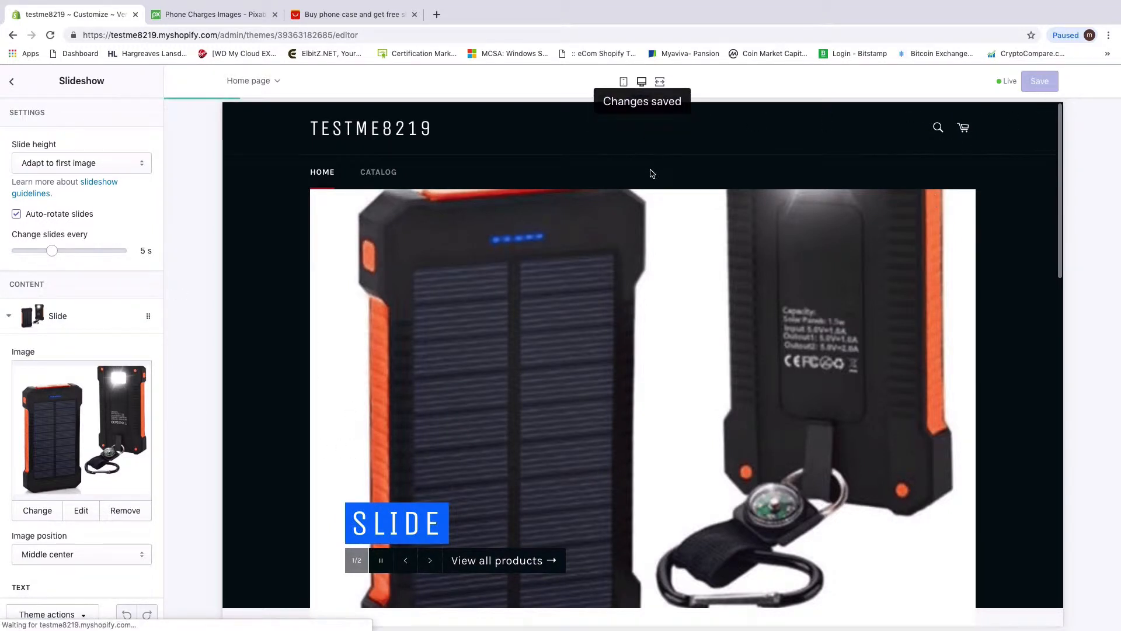
# Step: Return to the section list and look through the home page preview in desktop and mobile view
pyautogui.click(642, 82)
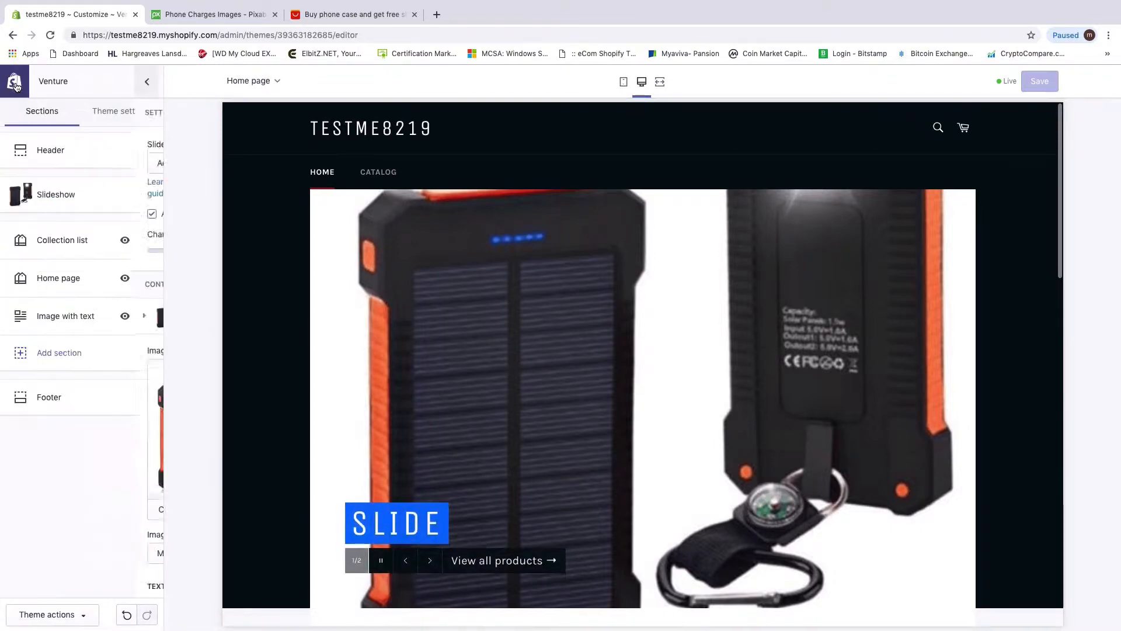
pyautogui.scroll(-15, 689, 331)
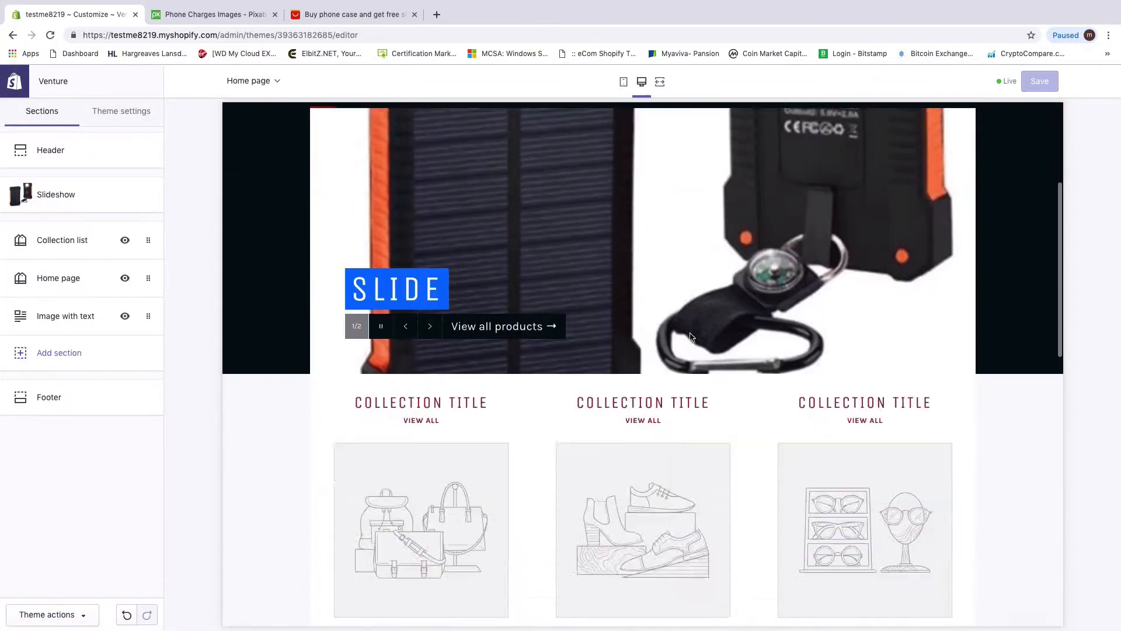
pyautogui.scroll(-2, 688, 333)
pyautogui.scroll(20, 687, 333)
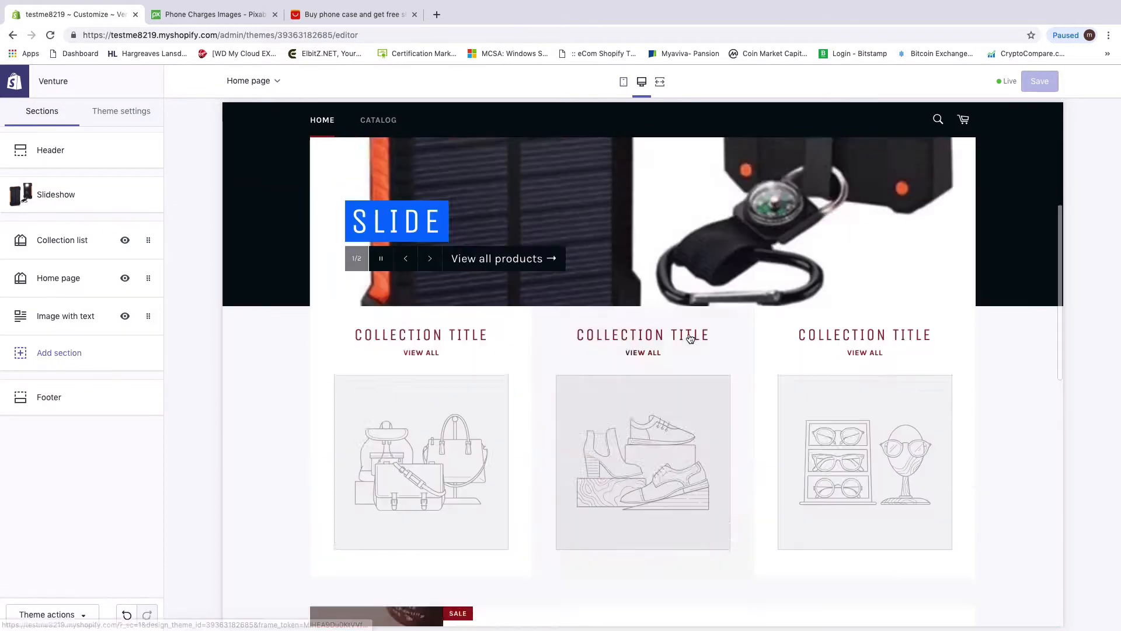
pyautogui.click(624, 81)
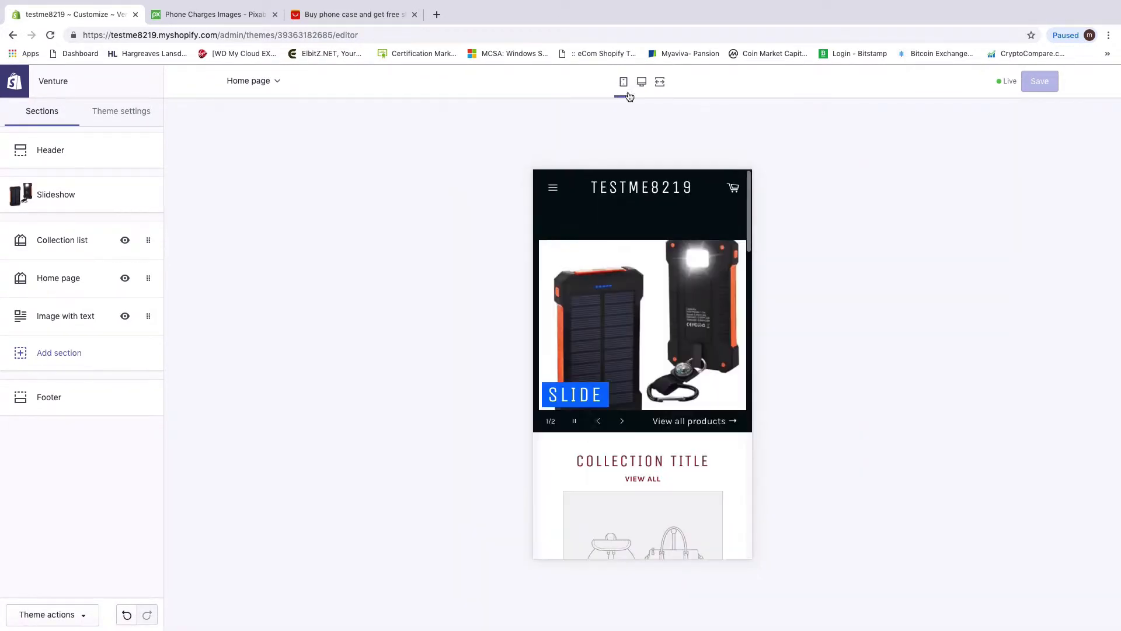
pyautogui.scroll(-5, 652, 419)
pyautogui.scroll(-12, 653, 418)
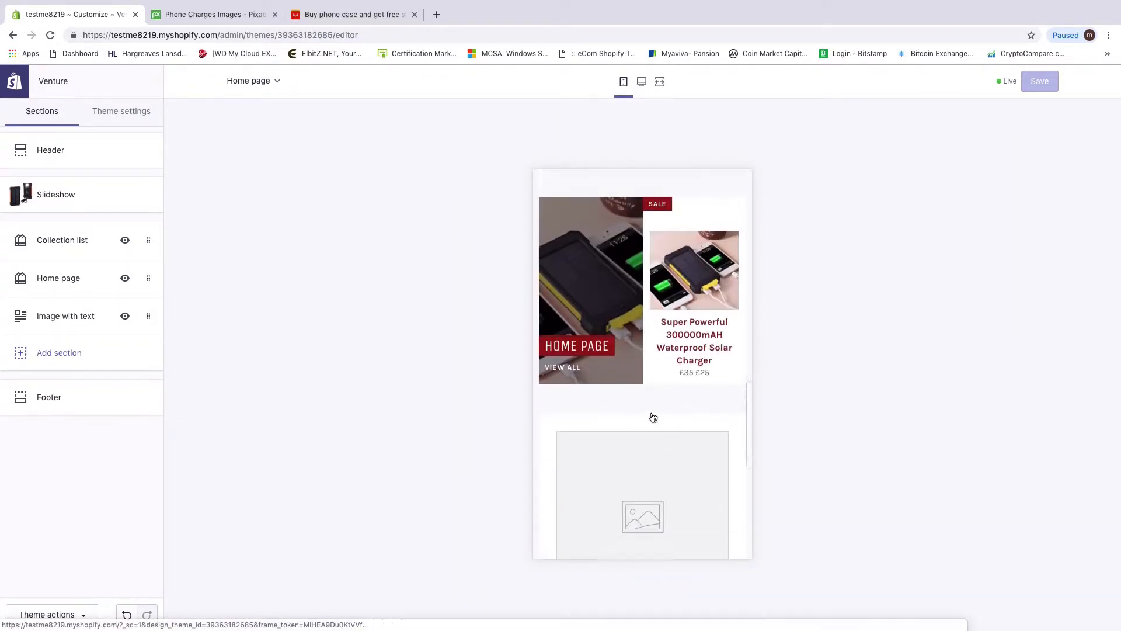
pyautogui.scroll(20, 653, 417)
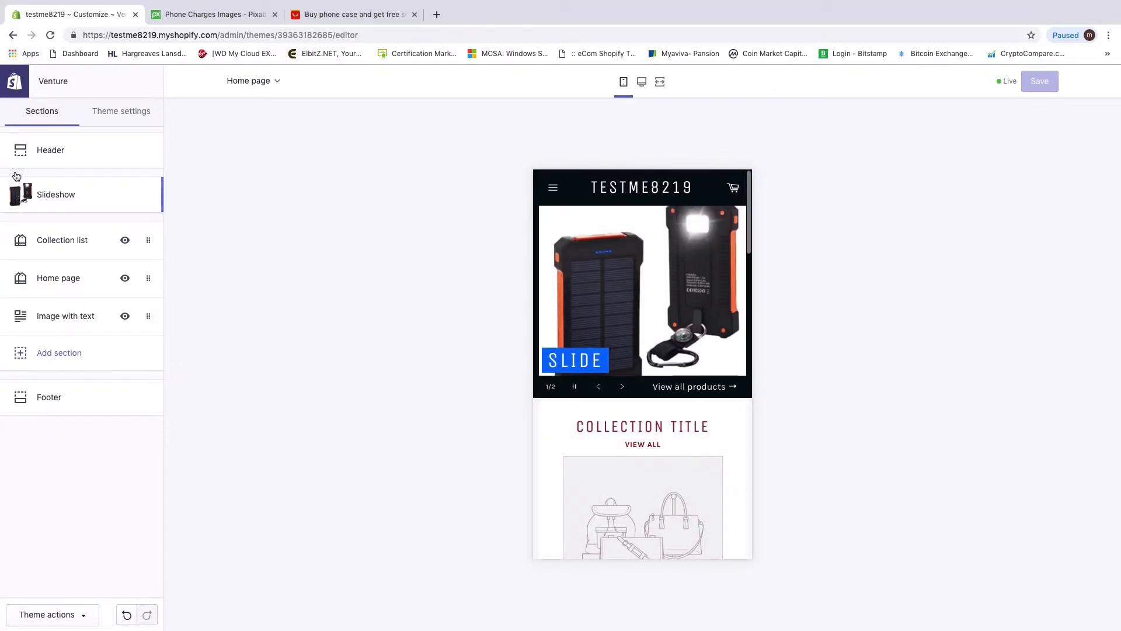
# Step: Go back to the store's Themes page and reopen the Venture theme for customization
pyautogui.click(12, 35)
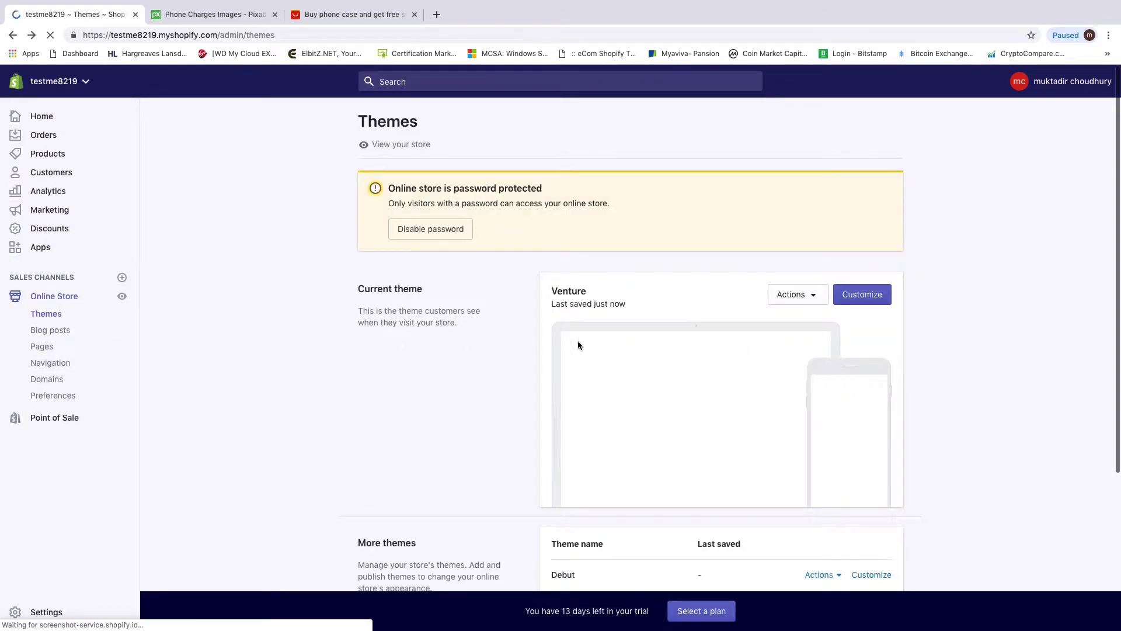
pyautogui.click(868, 299)
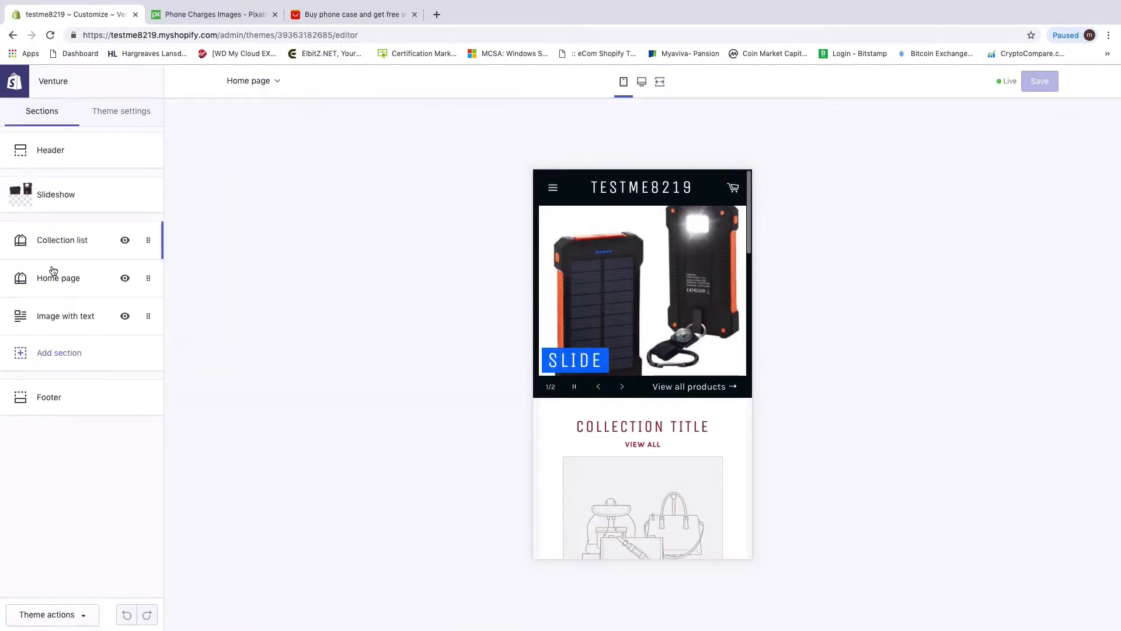
# Step: In the slideshow's first slide, clear the button link and set it to the Super Powerful 300000mAh Waterproof Solar Charger product
pyautogui.click(56, 199)
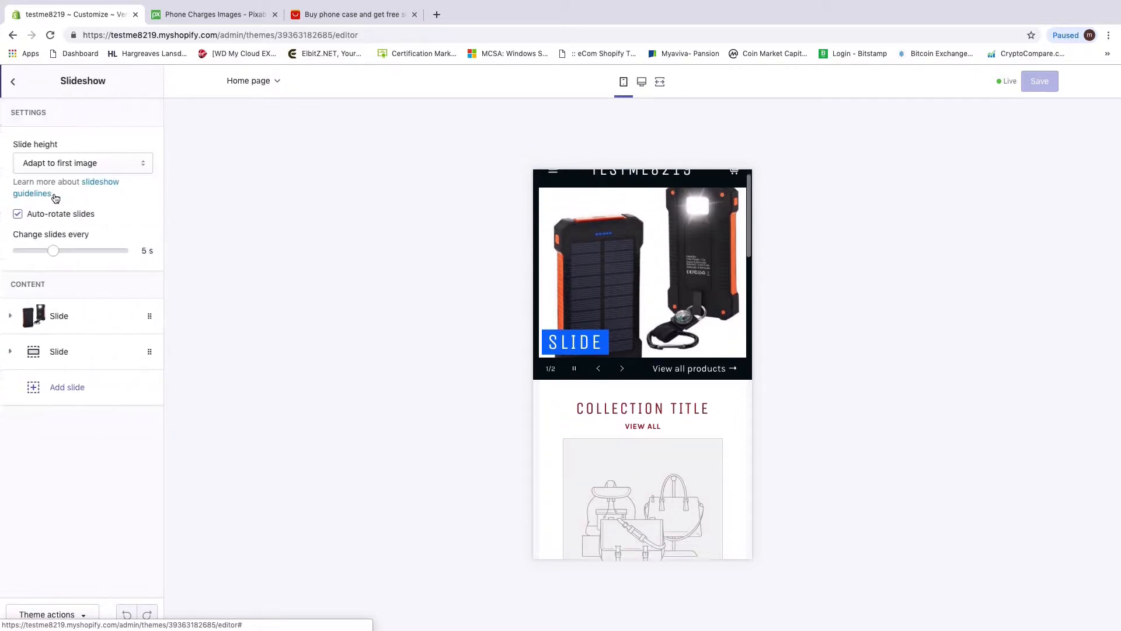
pyautogui.click(13, 318)
pyautogui.scroll(-3, 76, 392)
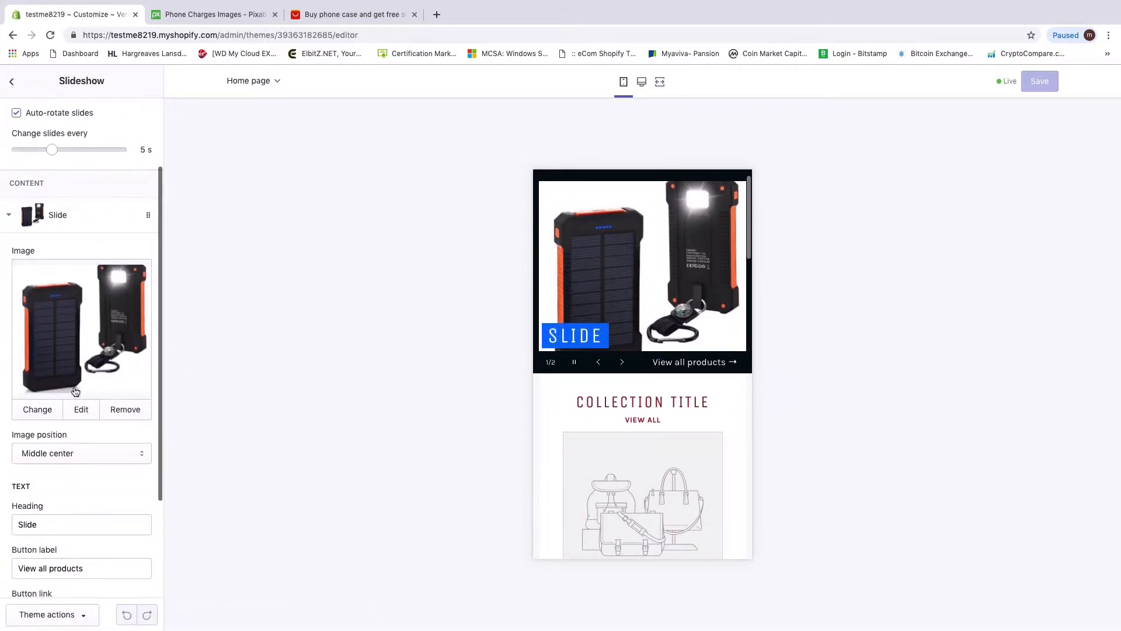
pyautogui.scroll(-1, 75, 391)
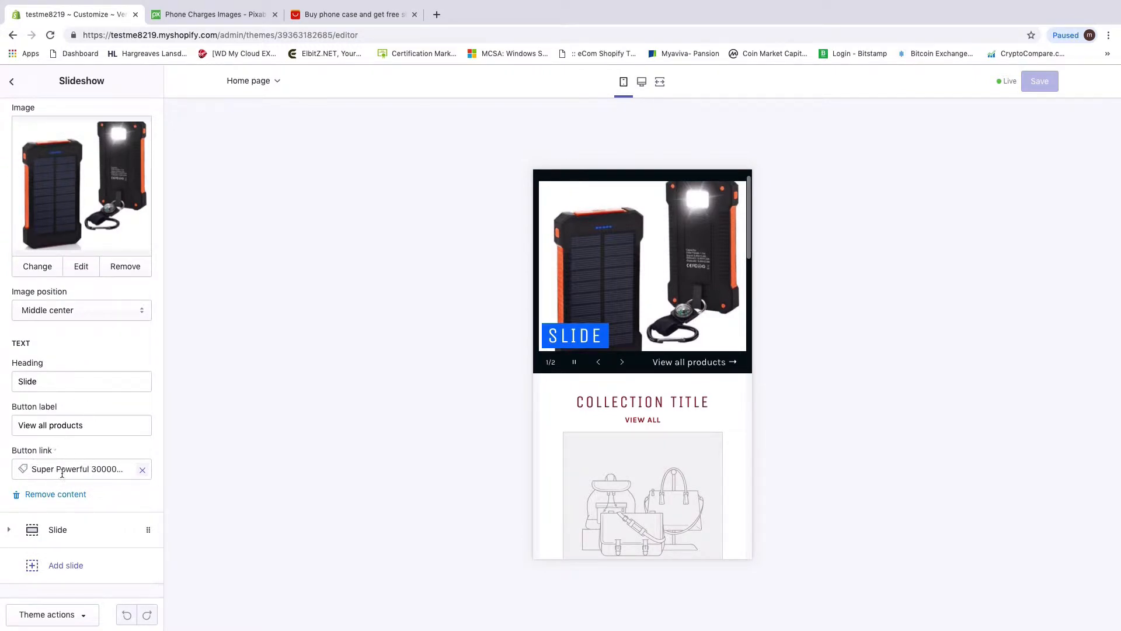
pyautogui.click(143, 471)
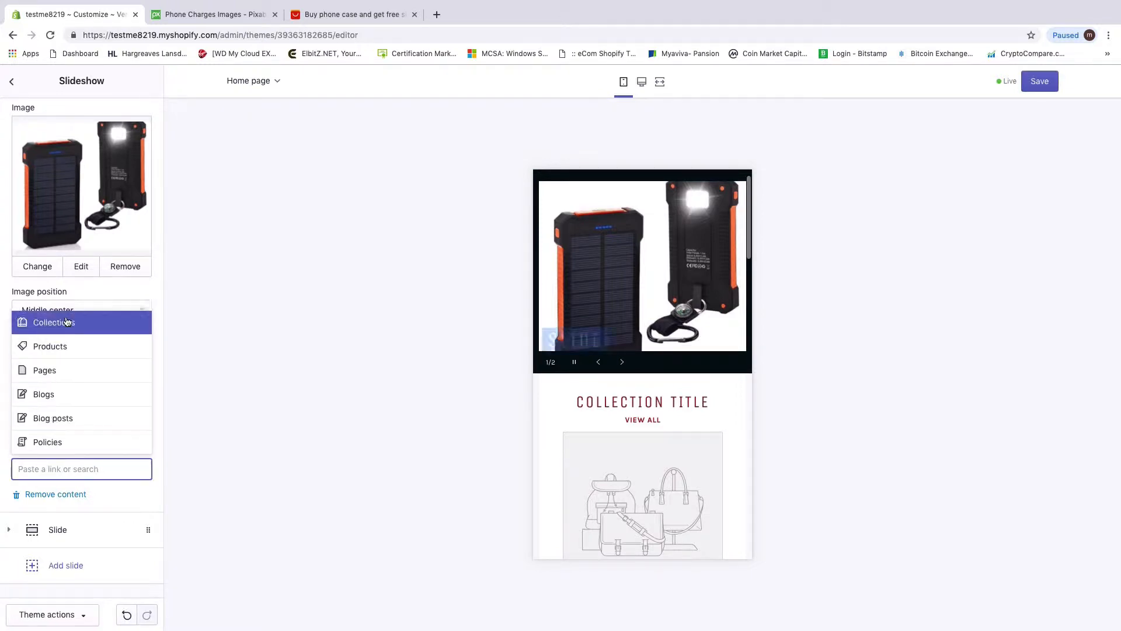
pyautogui.click(188, 362)
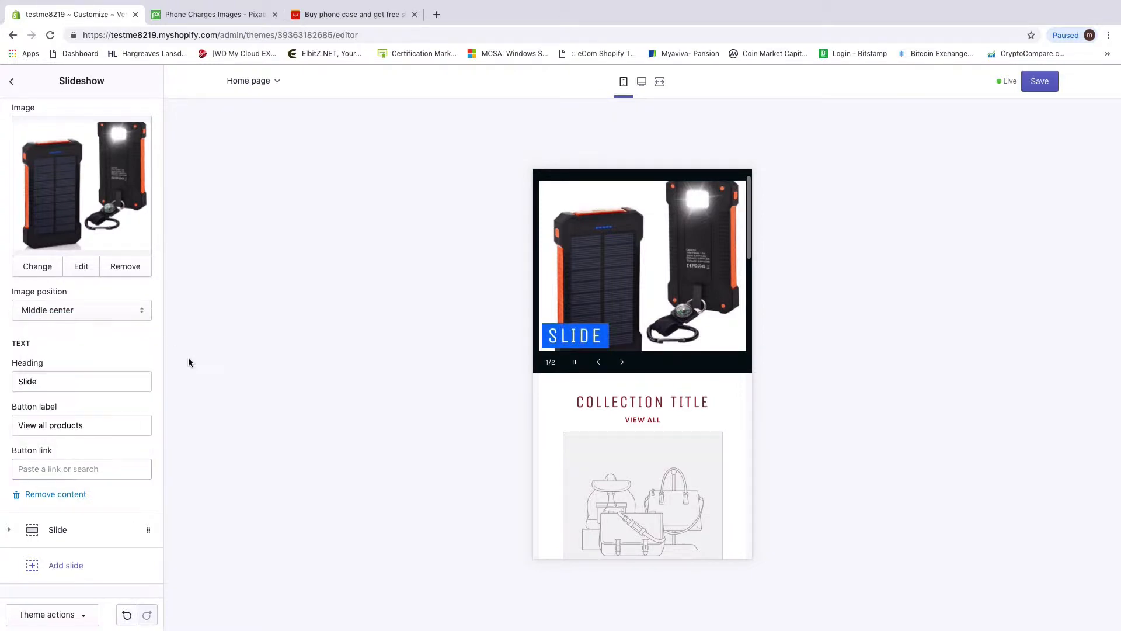
pyautogui.click(46, 469)
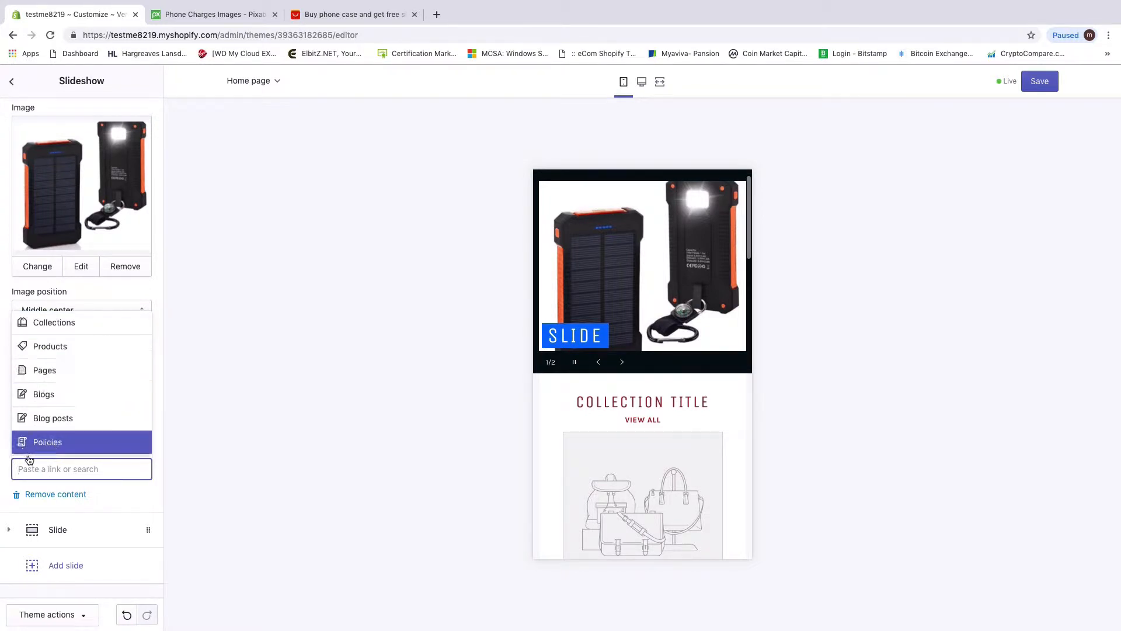
pyautogui.click(42, 348)
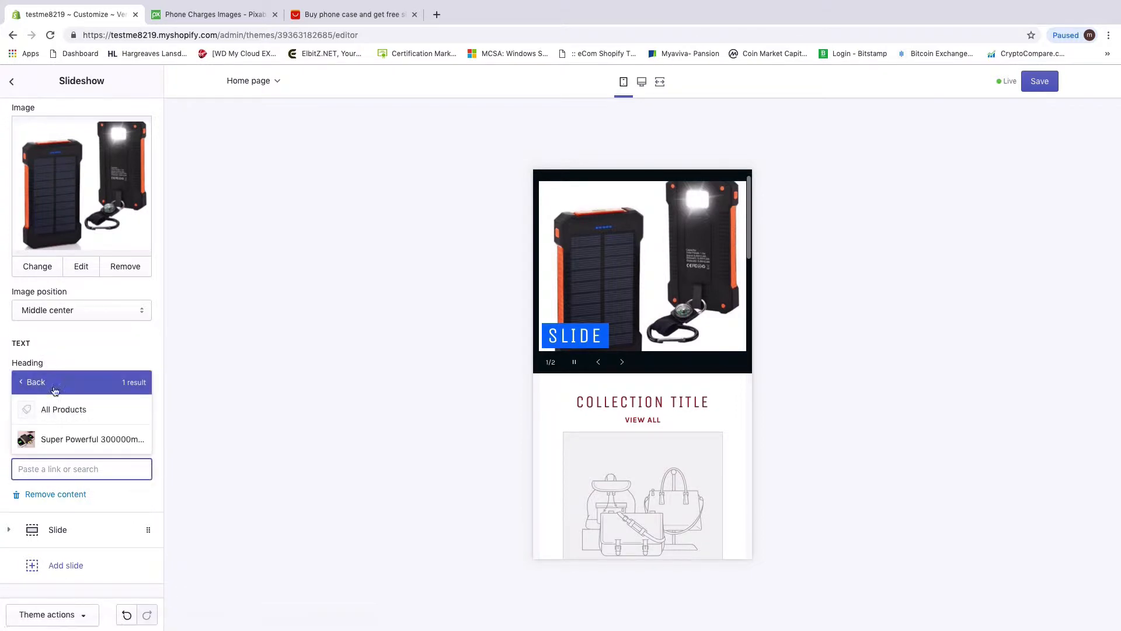
pyautogui.click(65, 446)
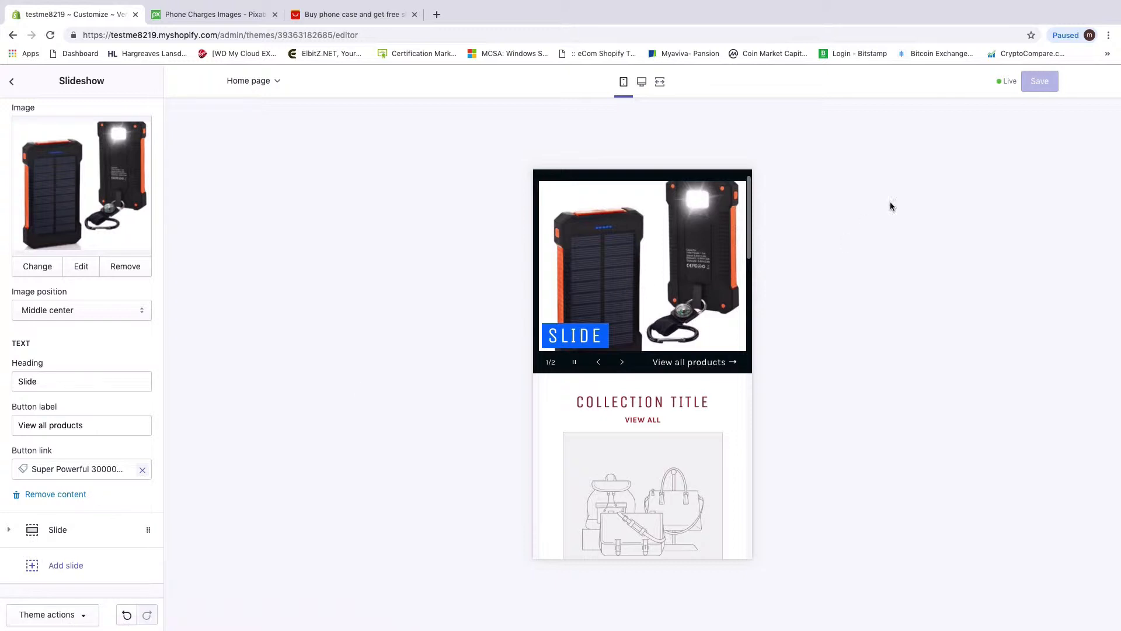
# Step: Remove the first slide's button link and save, re-link it to the Super Powerful 300000mAh product, and save the theme again
pyautogui.click(143, 473)
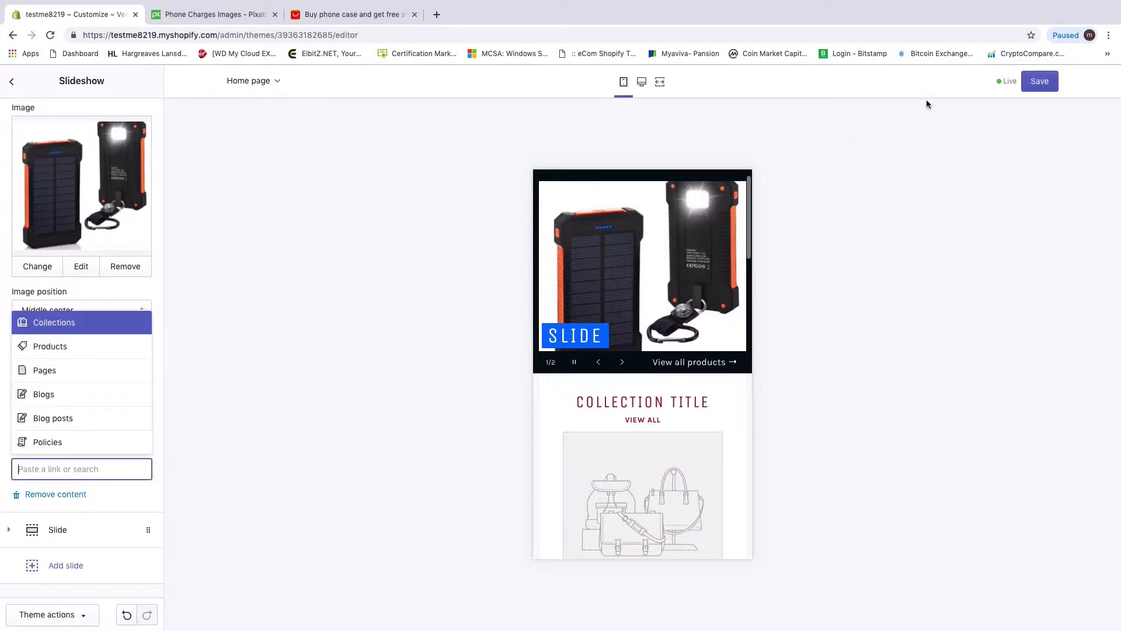
pyautogui.click(1040, 81)
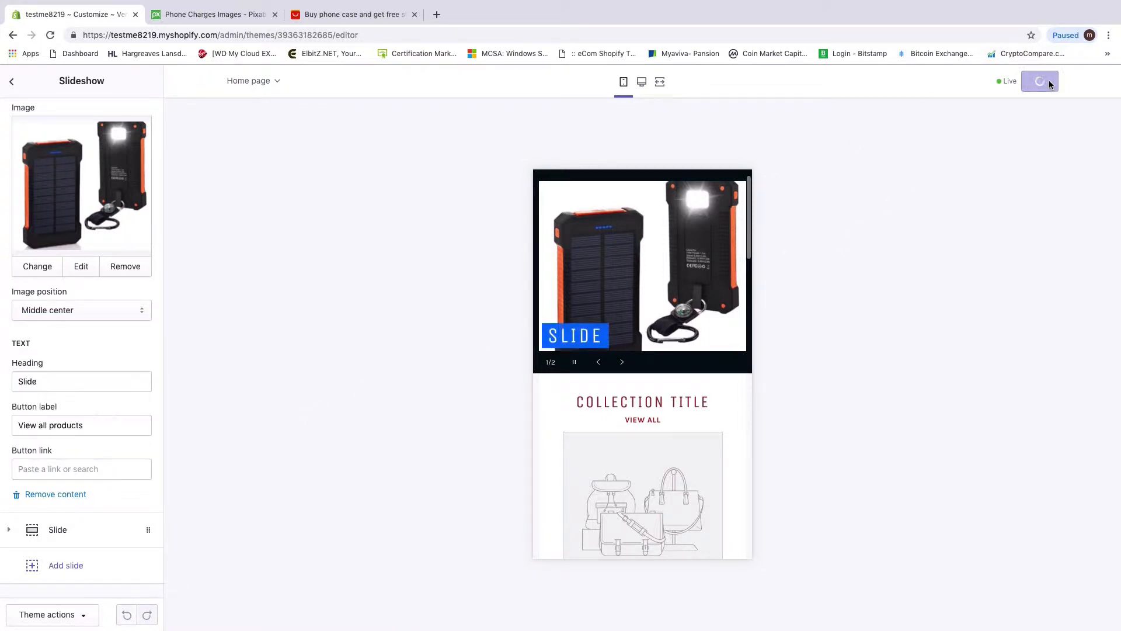
pyautogui.click(45, 471)
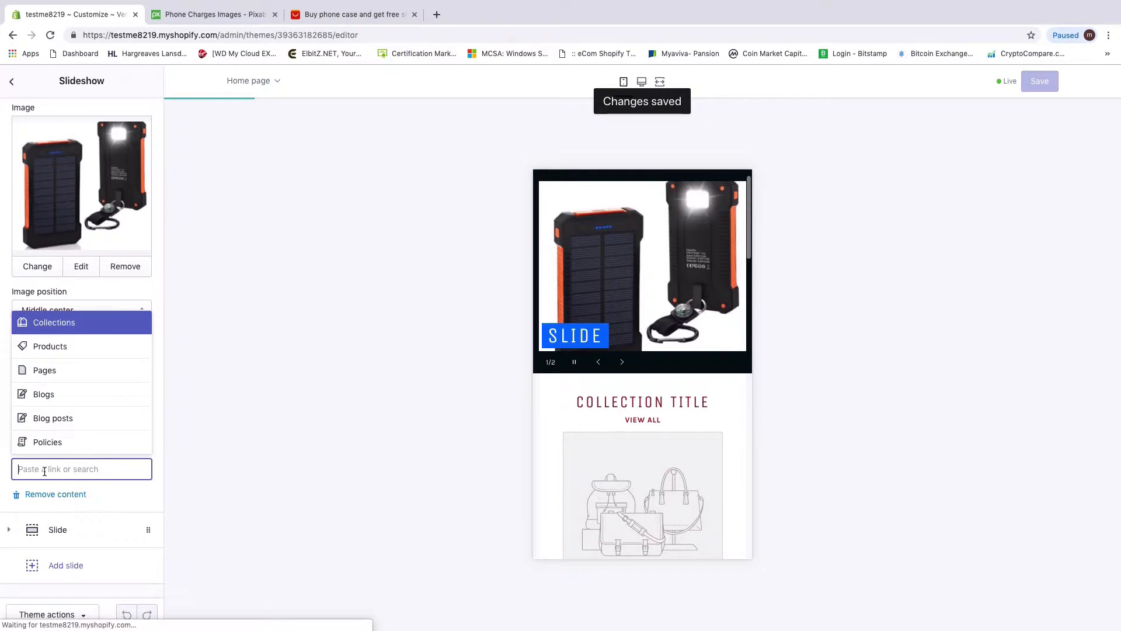
pyautogui.click(45, 349)
pyautogui.click(50, 378)
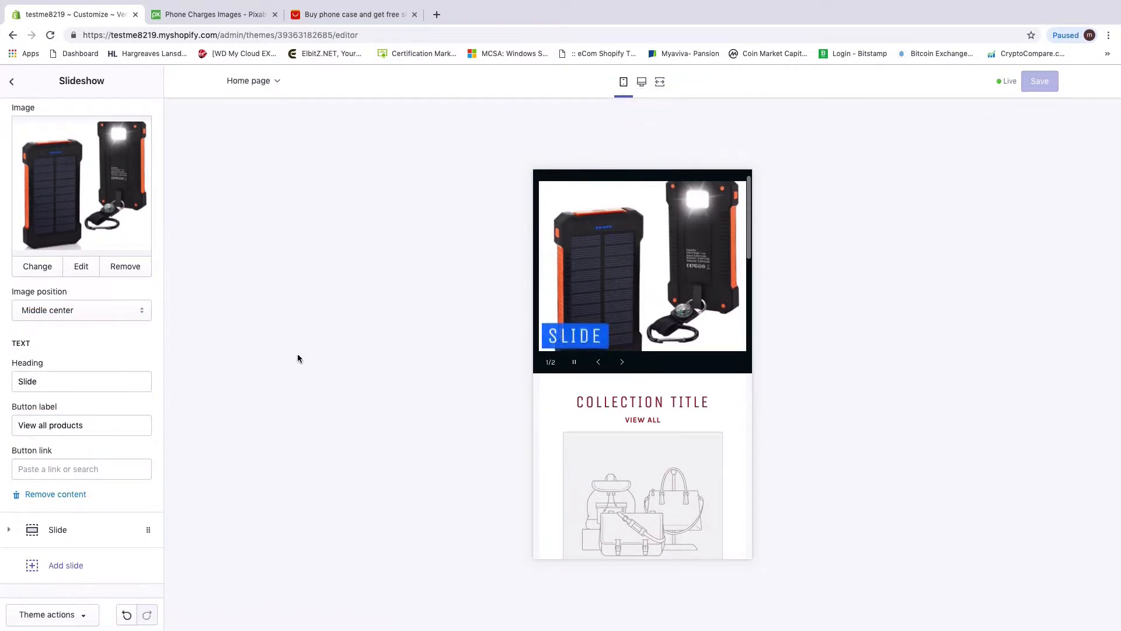
pyautogui.click(36, 464)
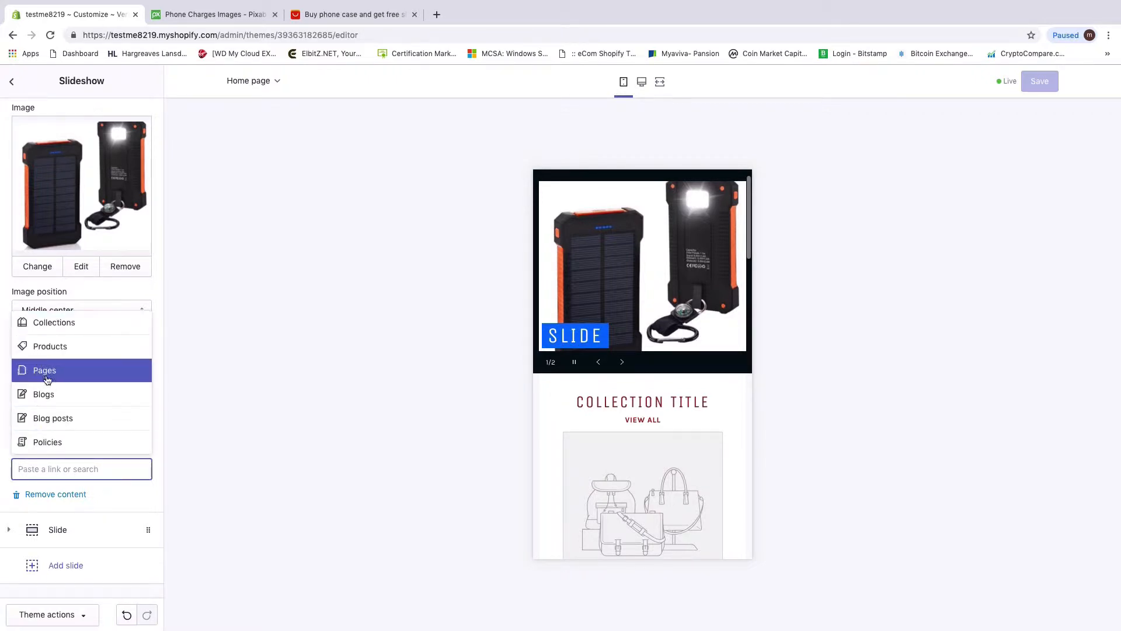
pyautogui.click(38, 349)
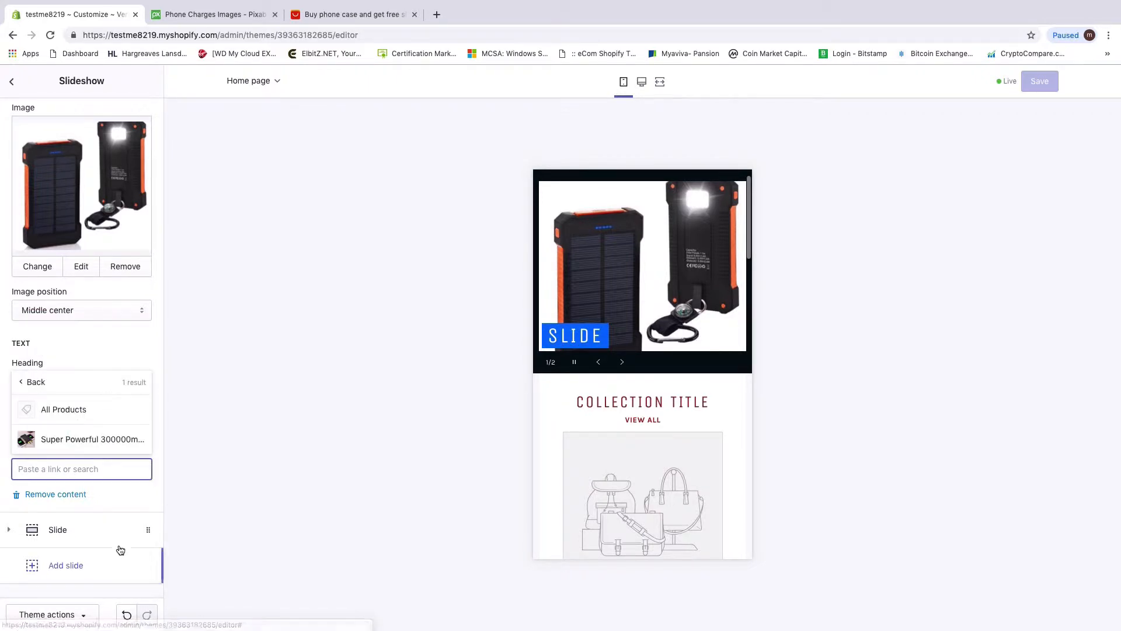
pyautogui.click(60, 440)
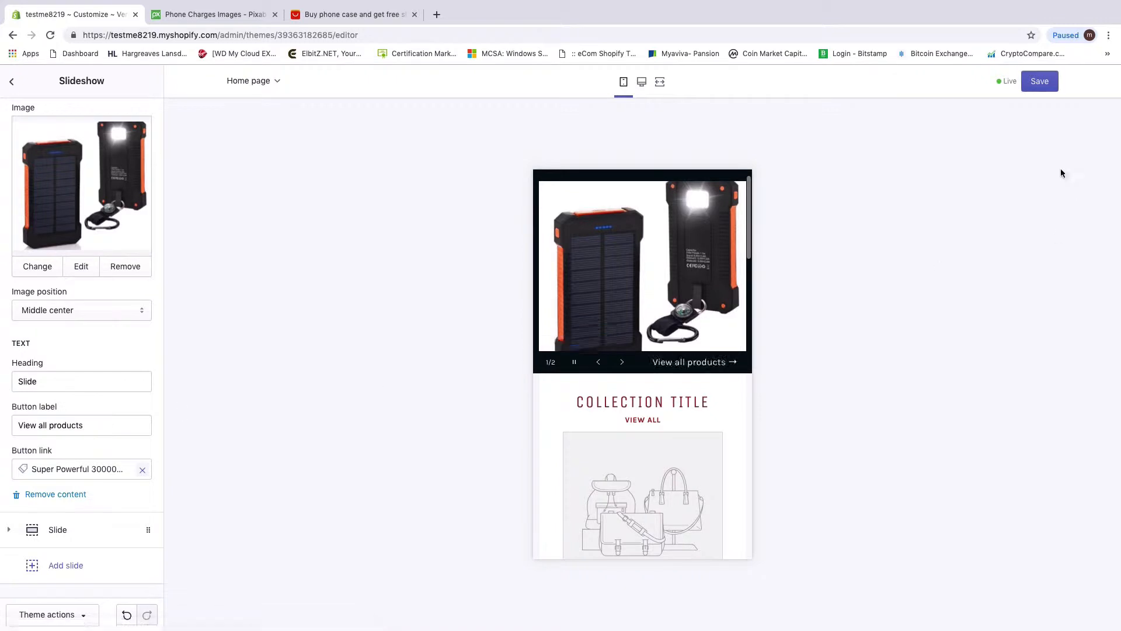
pyautogui.click(1046, 83)
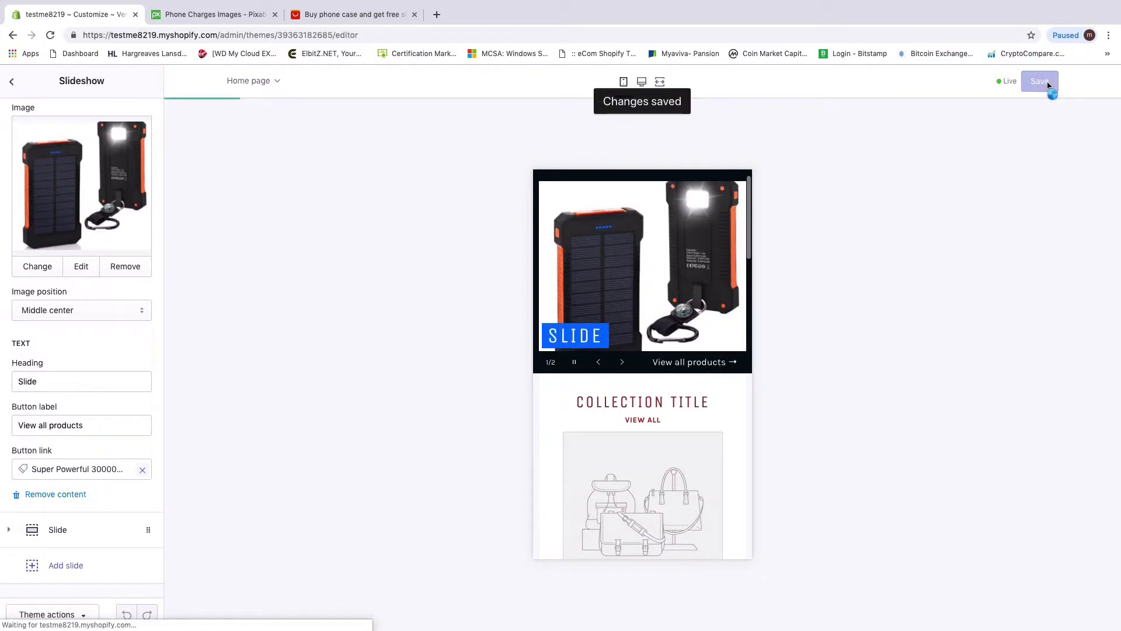
# Step: Return to the section list and look through the home page in the desktop preview
pyautogui.click(12, 82)
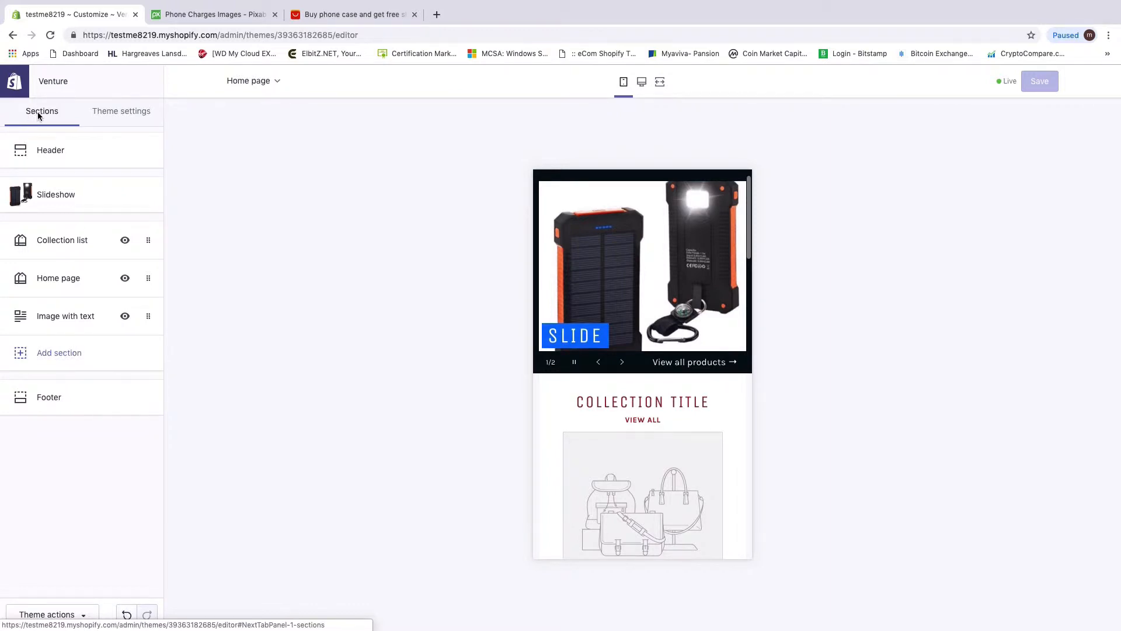
pyautogui.click(641, 81)
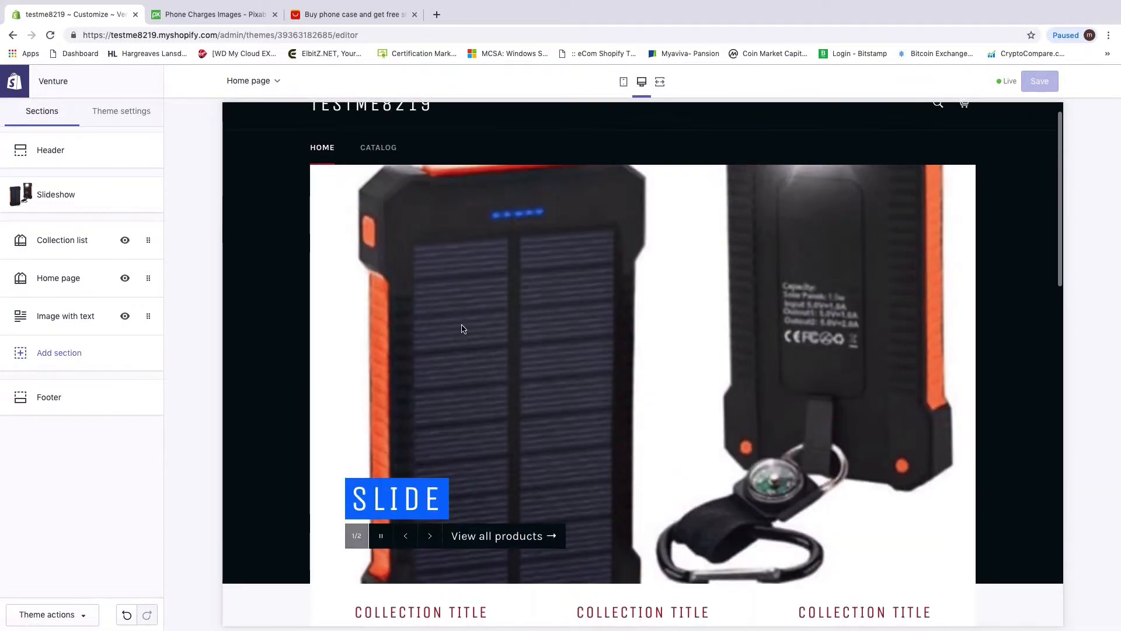
pyautogui.scroll(-5, 463, 329)
pyautogui.scroll(1, 467, 304)
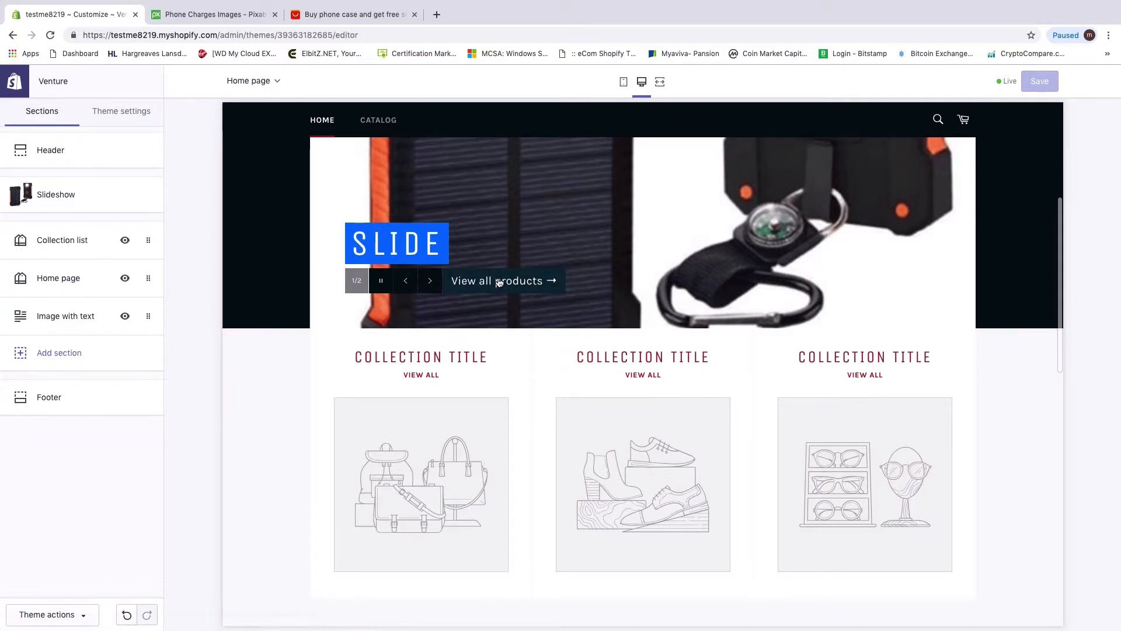
# Step: Test the slide's View all products link, look through the product page it opens, and return to the home page
pyautogui.click(500, 281)
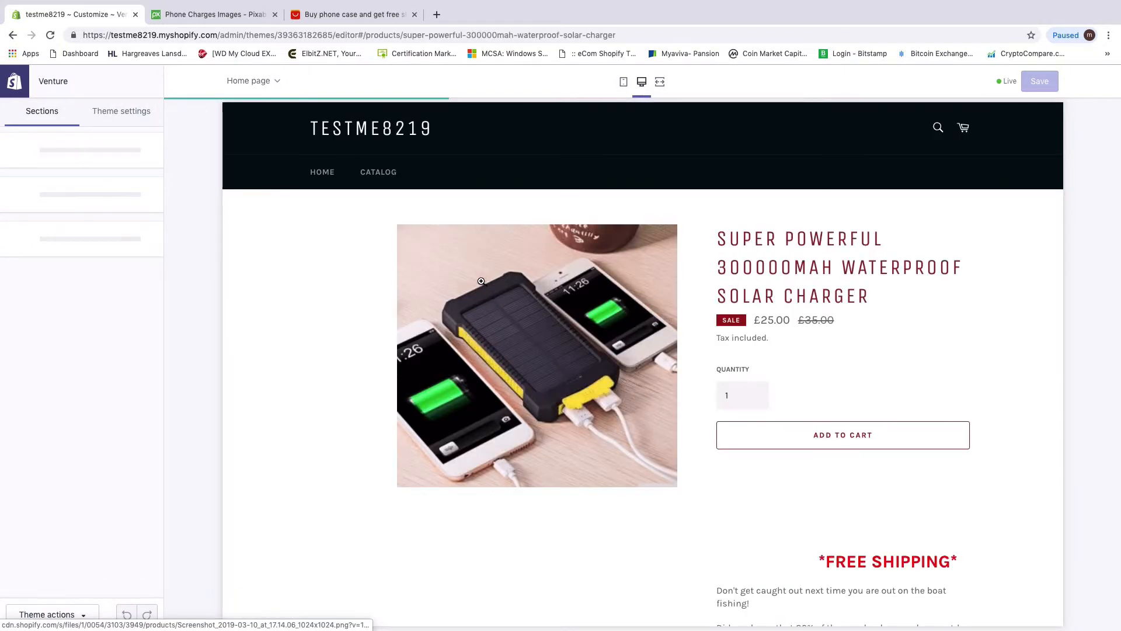
pyautogui.scroll(-3, 455, 269)
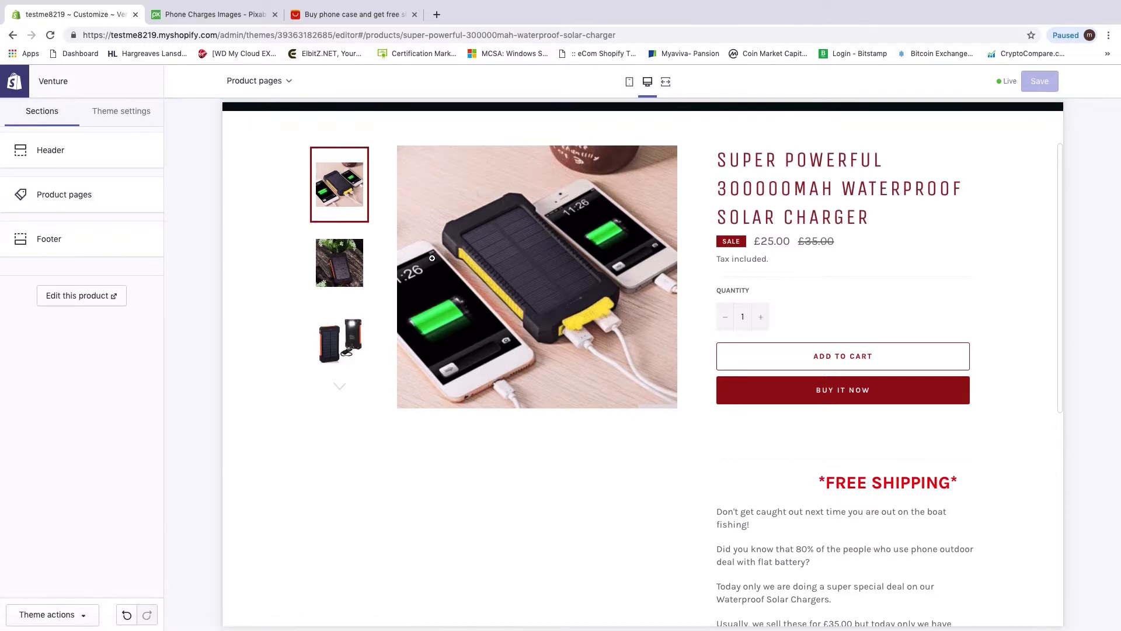
pyautogui.scroll(-7, 856, 288)
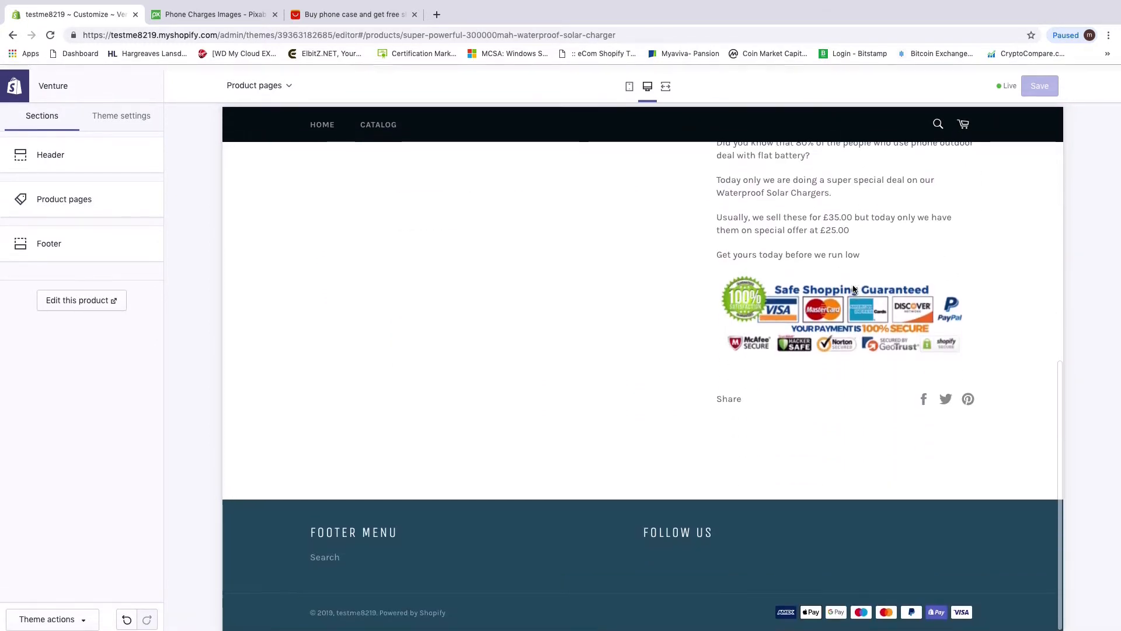
pyautogui.scroll(8, 855, 289)
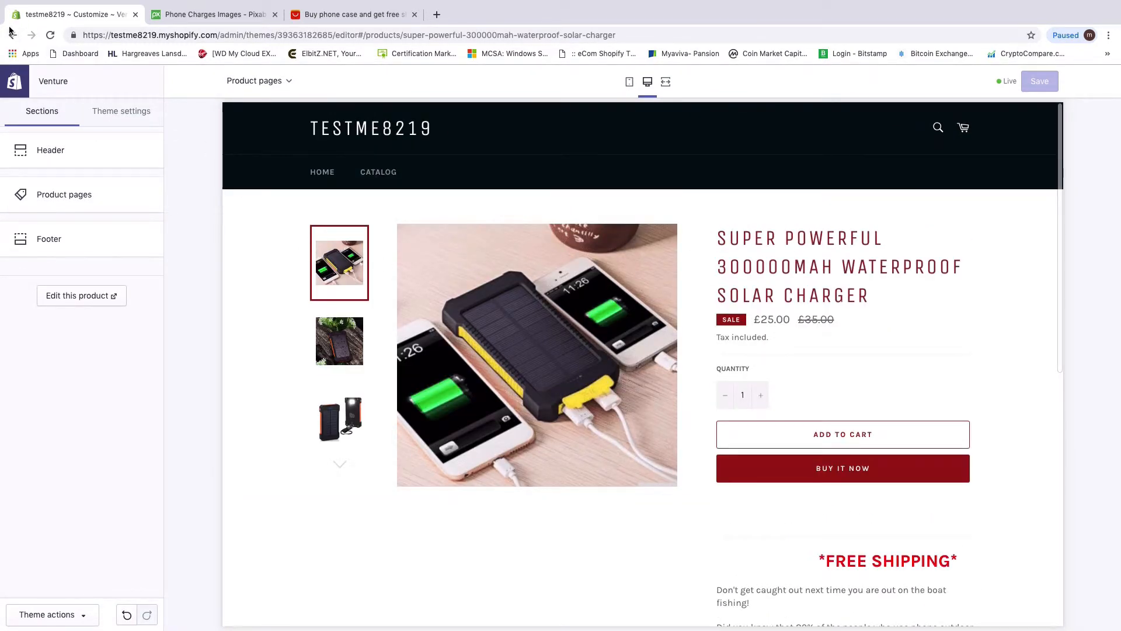
pyautogui.click(12, 36)
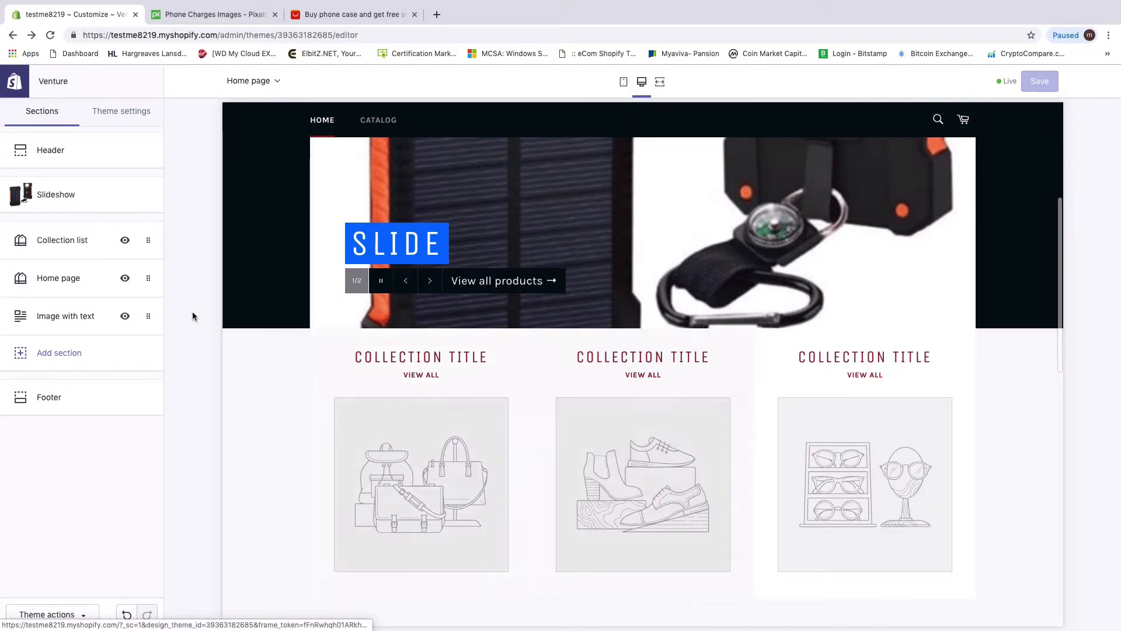
# Step: Assign the Phone Chargers collection to the first item of the Collection list section and save the theme
pyautogui.click(49, 243)
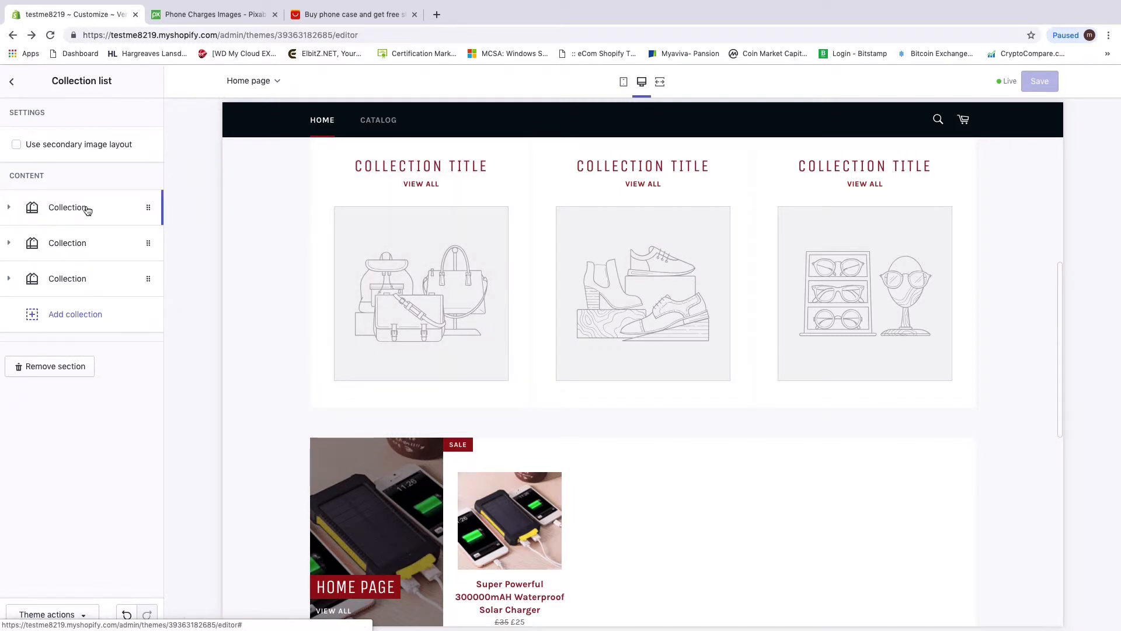
pyautogui.click(56, 209)
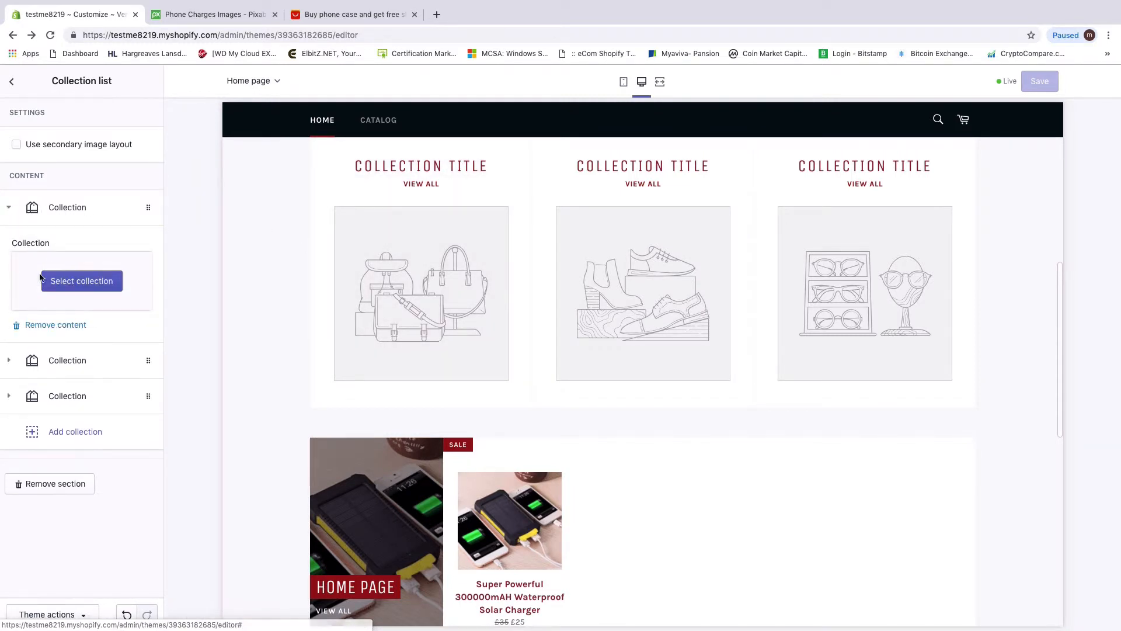
pyautogui.click(69, 282)
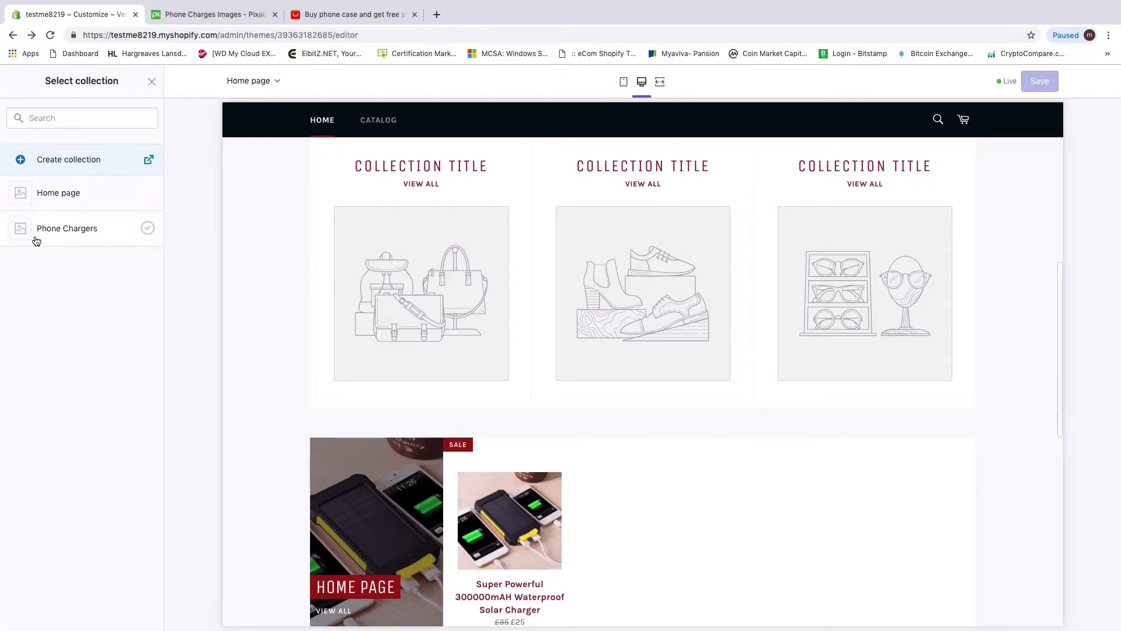
pyautogui.click(148, 228)
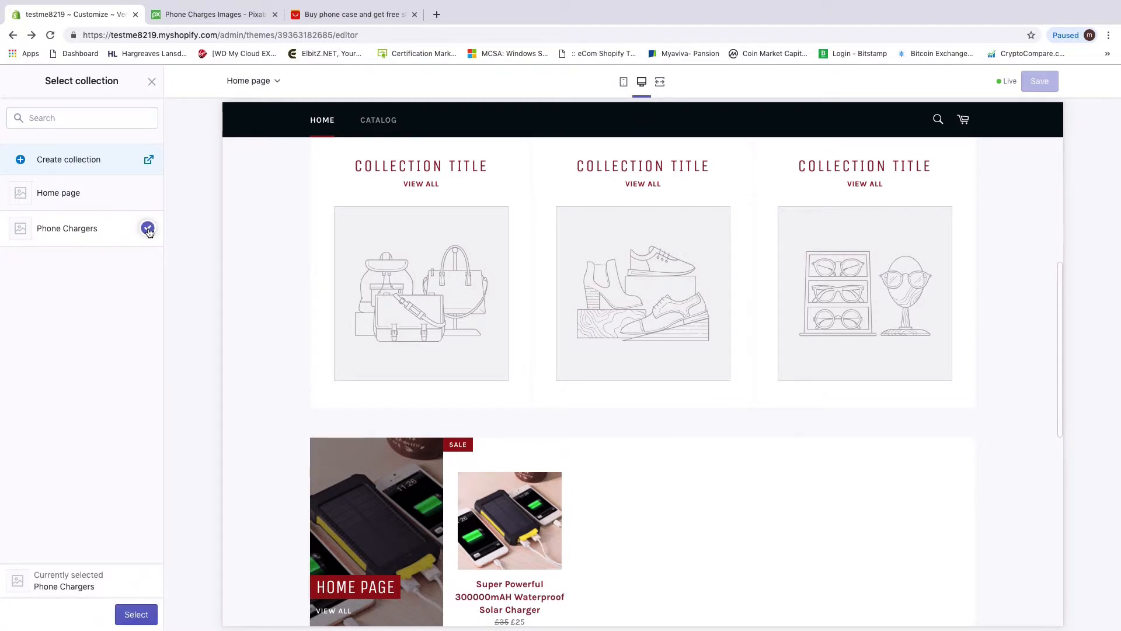
pyautogui.click(132, 615)
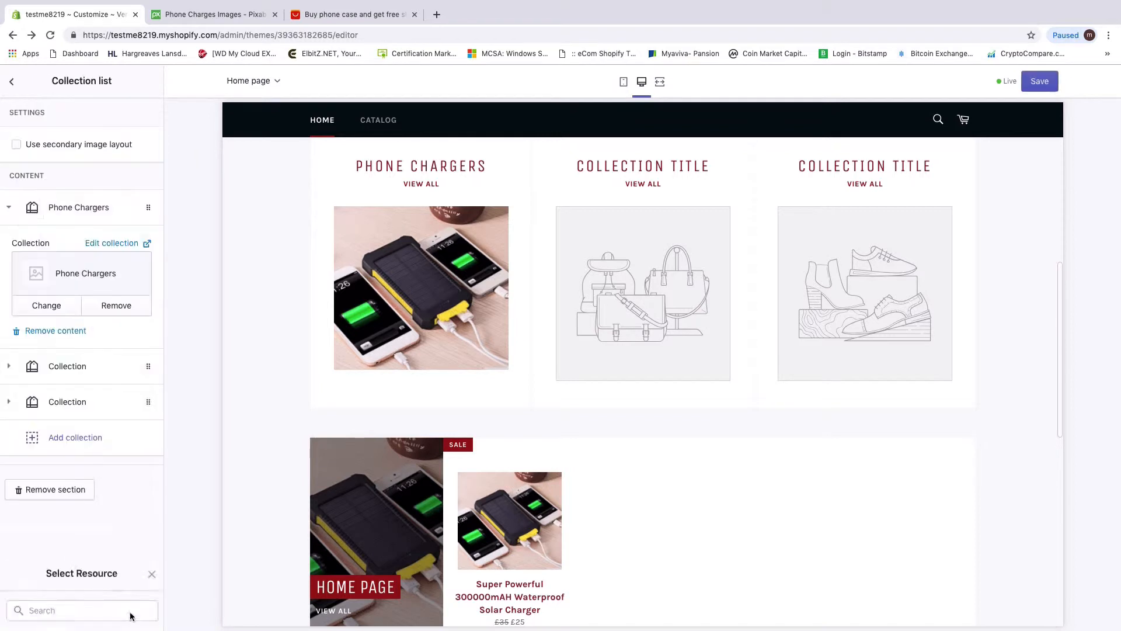
pyautogui.click(1040, 81)
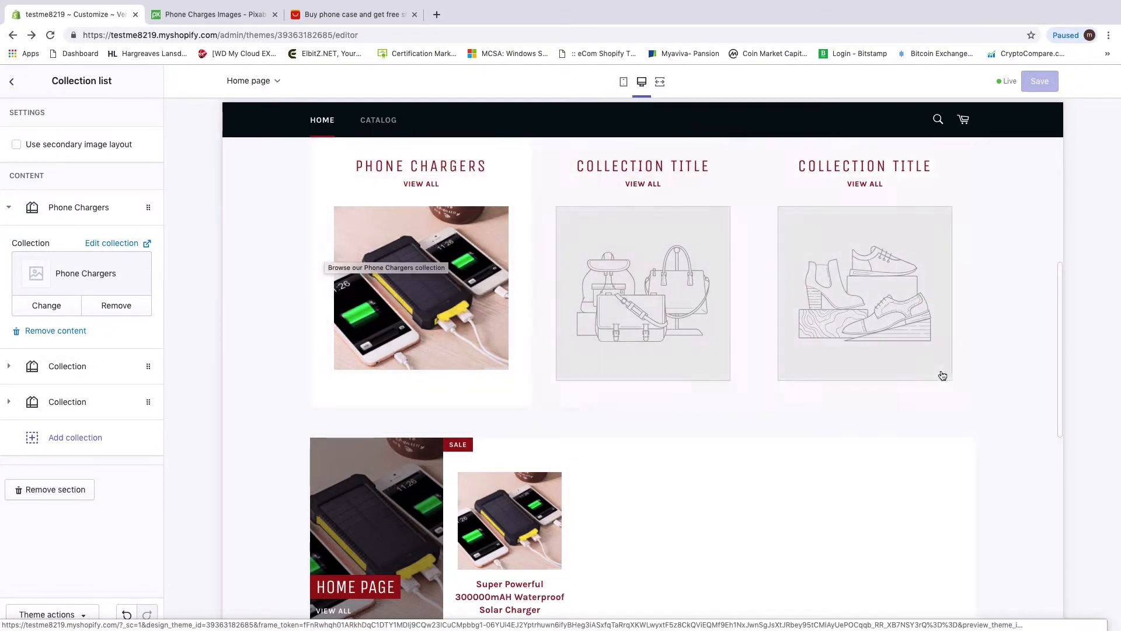
# Step: Open the Image with text section's text block and highlight its heading and body text for review
pyautogui.click(12, 83)
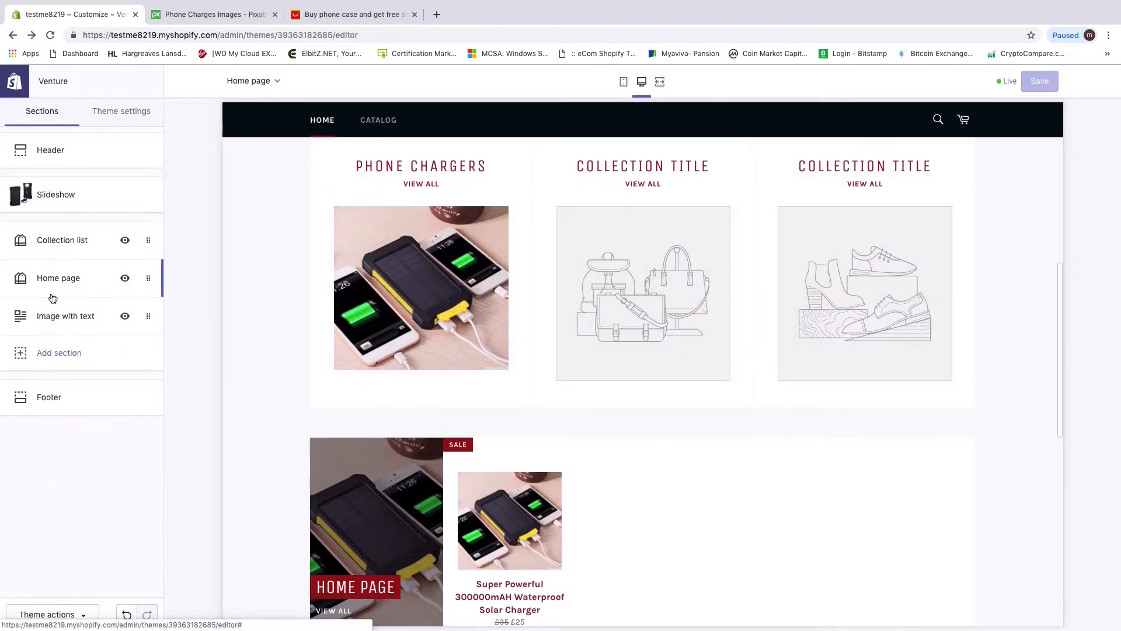
pyautogui.click(60, 317)
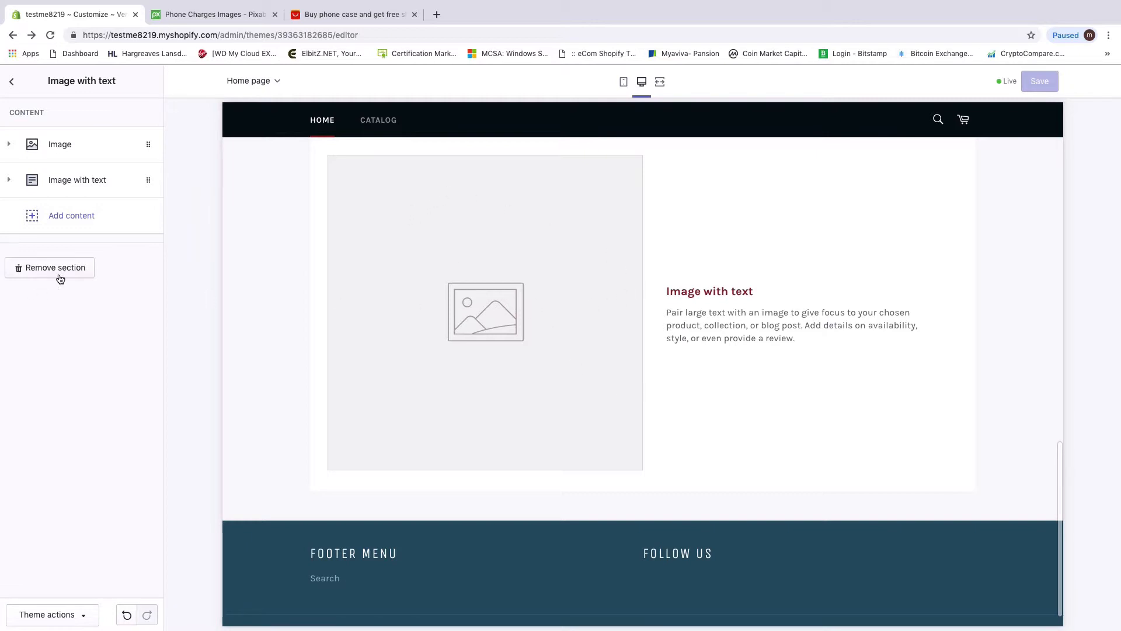
pyautogui.click(11, 184)
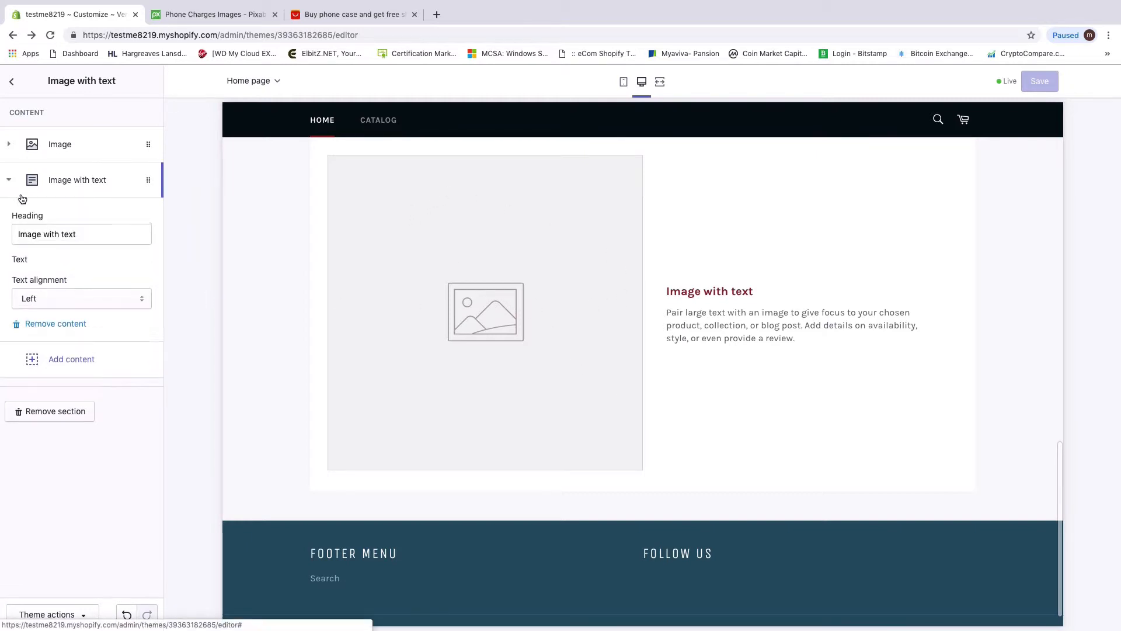
pyautogui.click(90, 238)
pyautogui.moveTo(89, 237); pyautogui.dragTo(20, 232)
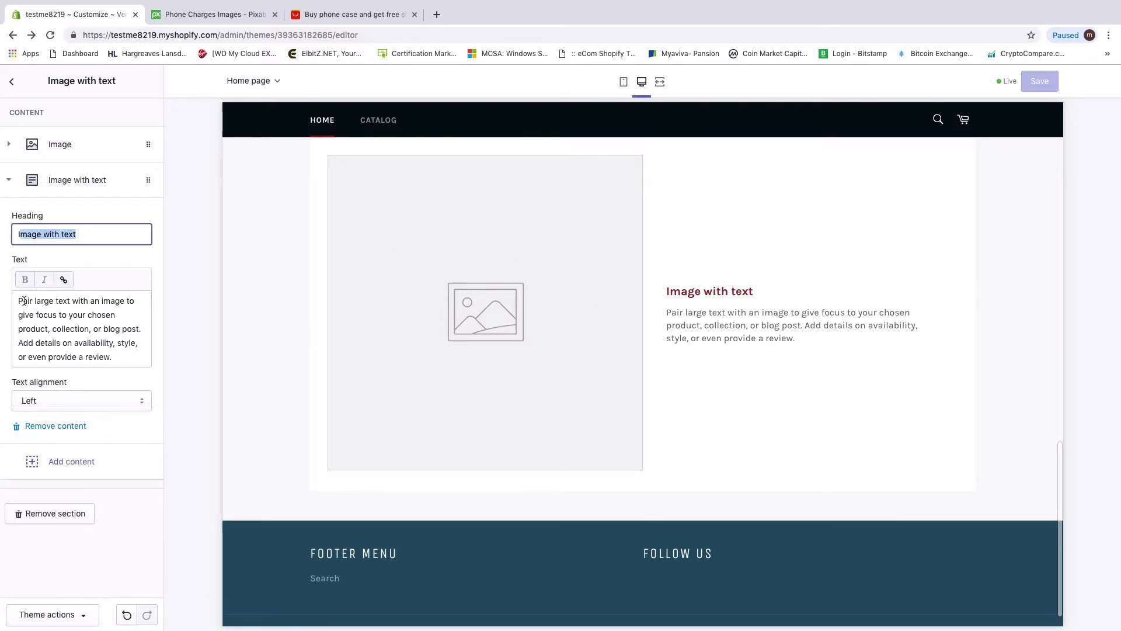
pyautogui.moveTo(23, 300); pyautogui.dragTo(155, 359)
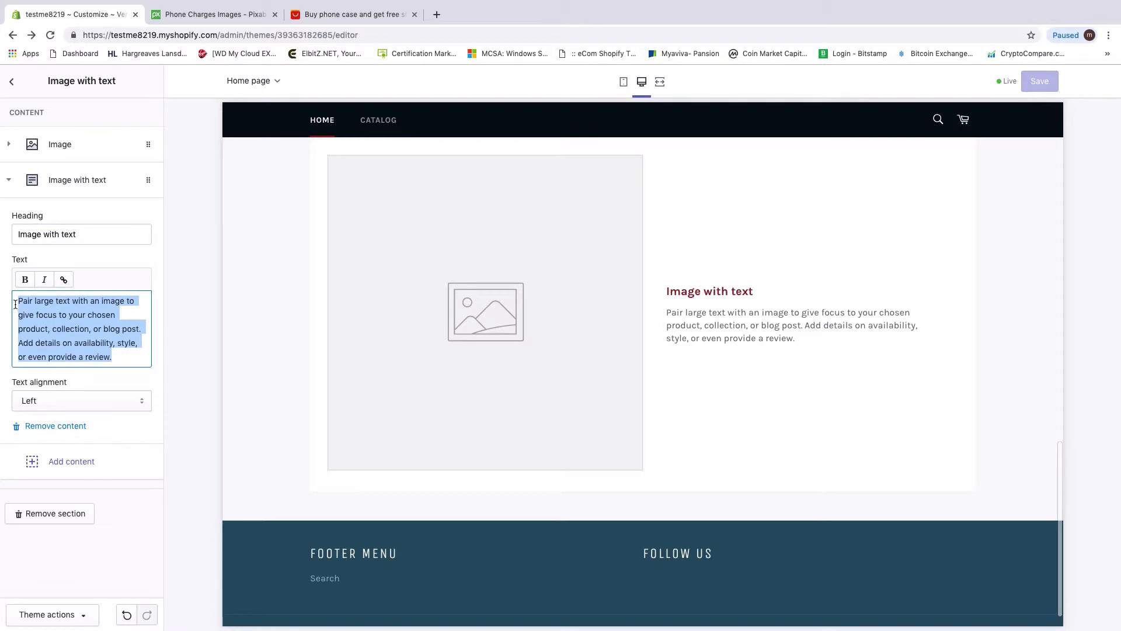
# Step: Try Center for the Image with text block's text alignment, settle on Right, and return to the section list
pyautogui.click(51, 401)
pyautogui.click(43, 412)
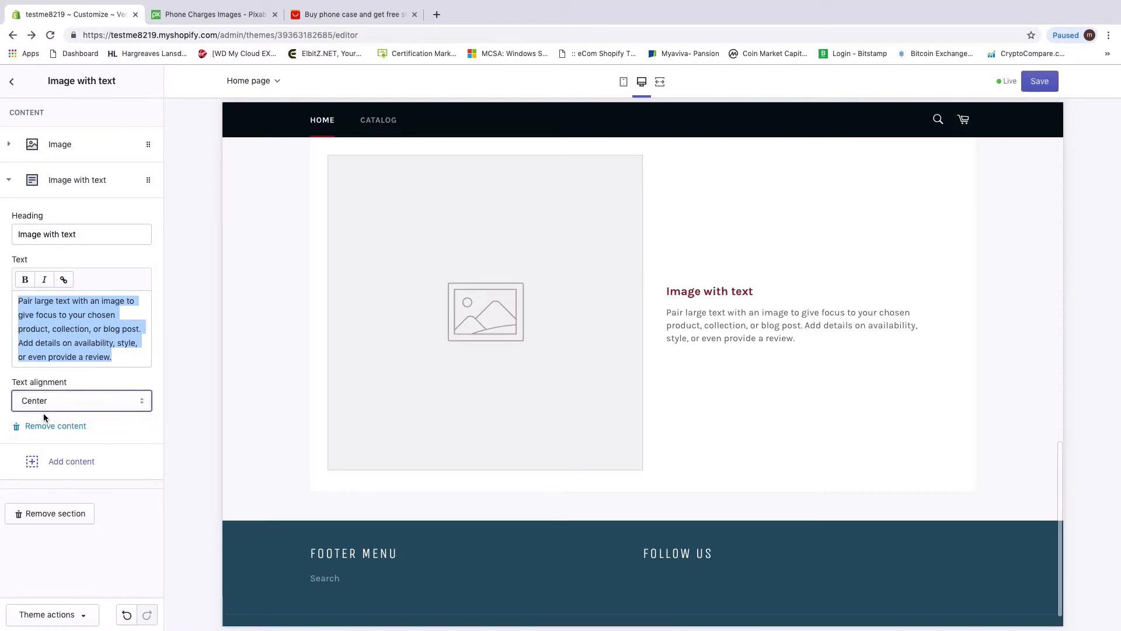
pyautogui.click(56, 404)
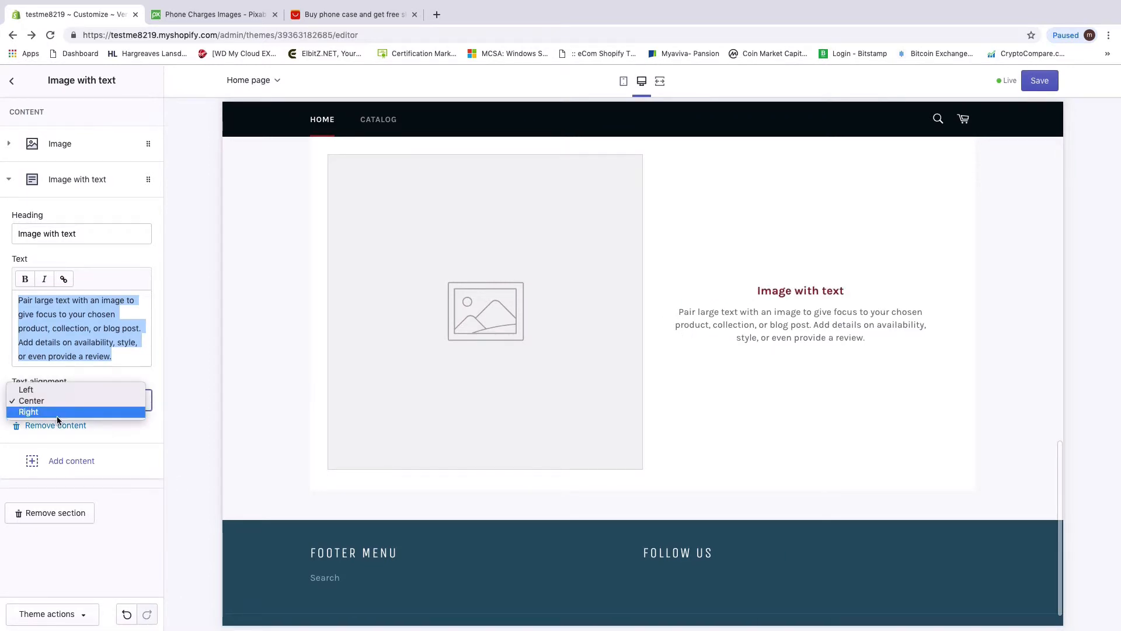
pyautogui.click(47, 413)
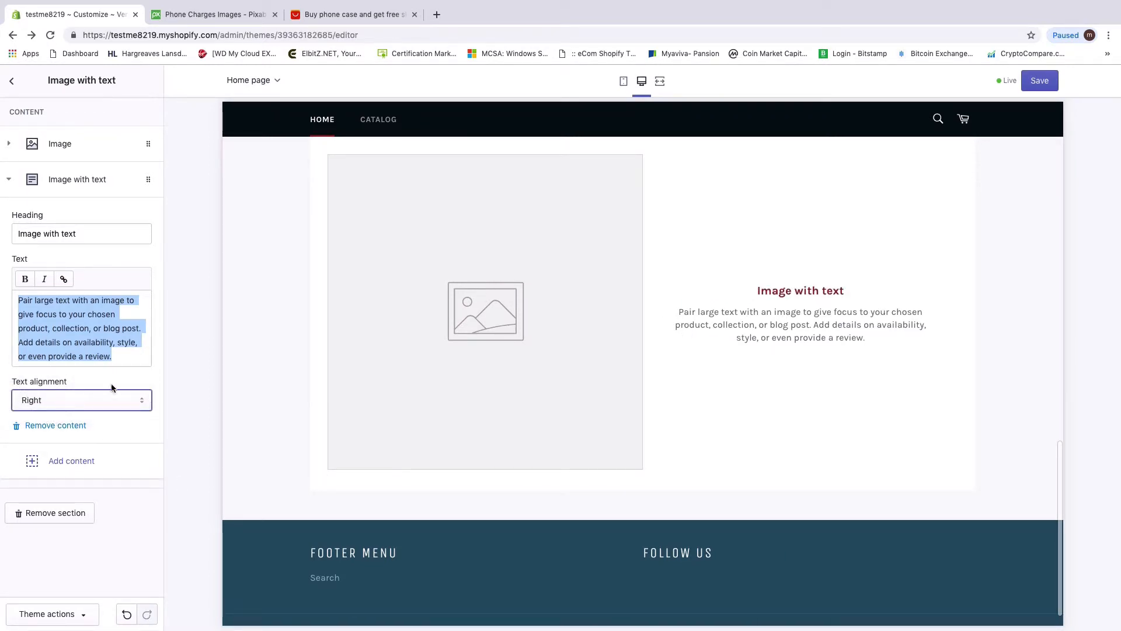
pyautogui.click(59, 397)
pyautogui.click(197, 307)
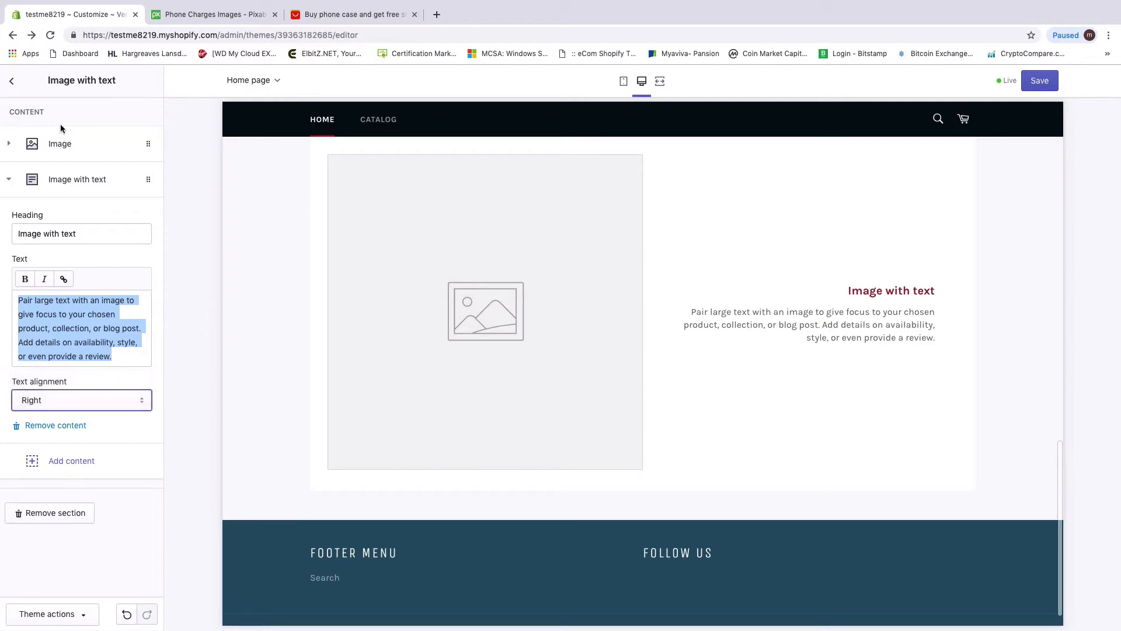
pyautogui.click(11, 81)
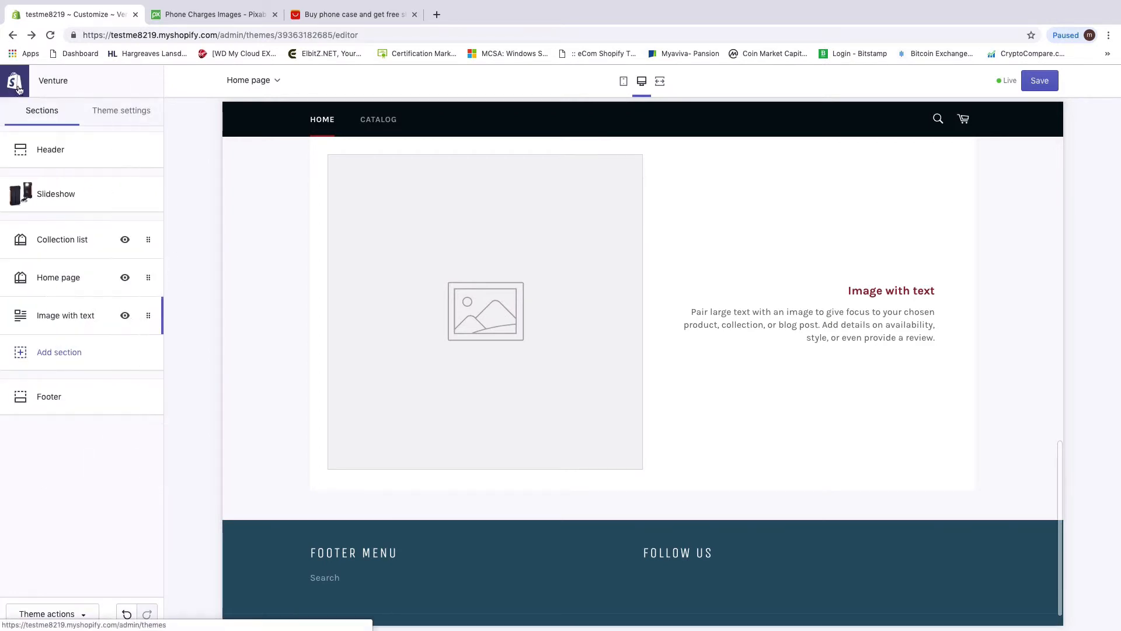
# Step: Open the Footer section and review which menu its Footer menu block uses
pyautogui.click(51, 400)
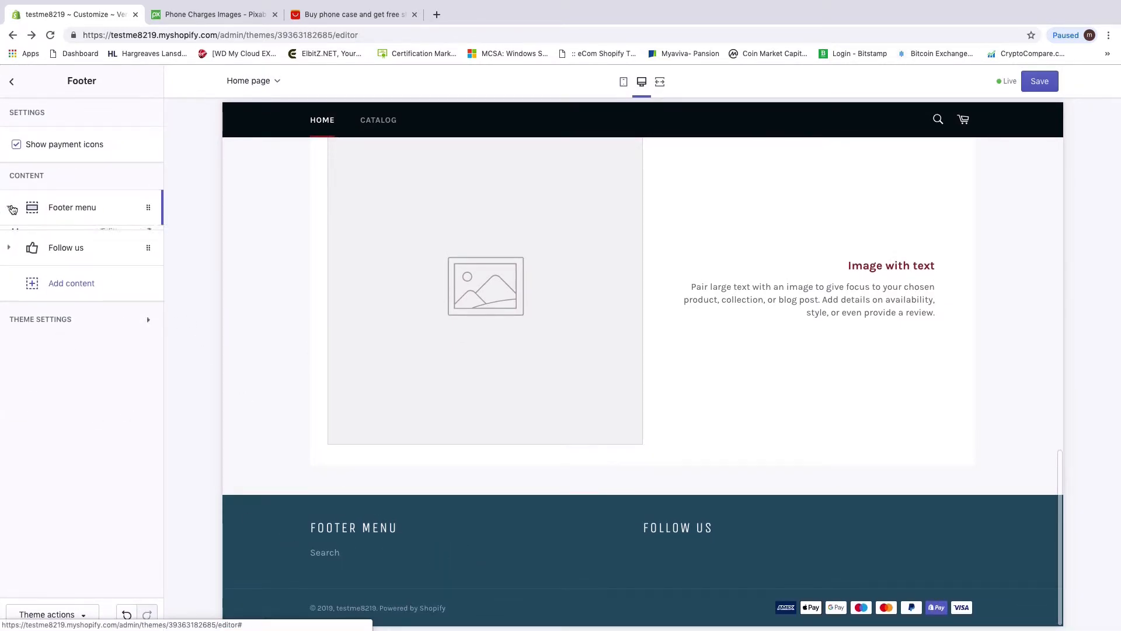
pyautogui.click(13, 208)
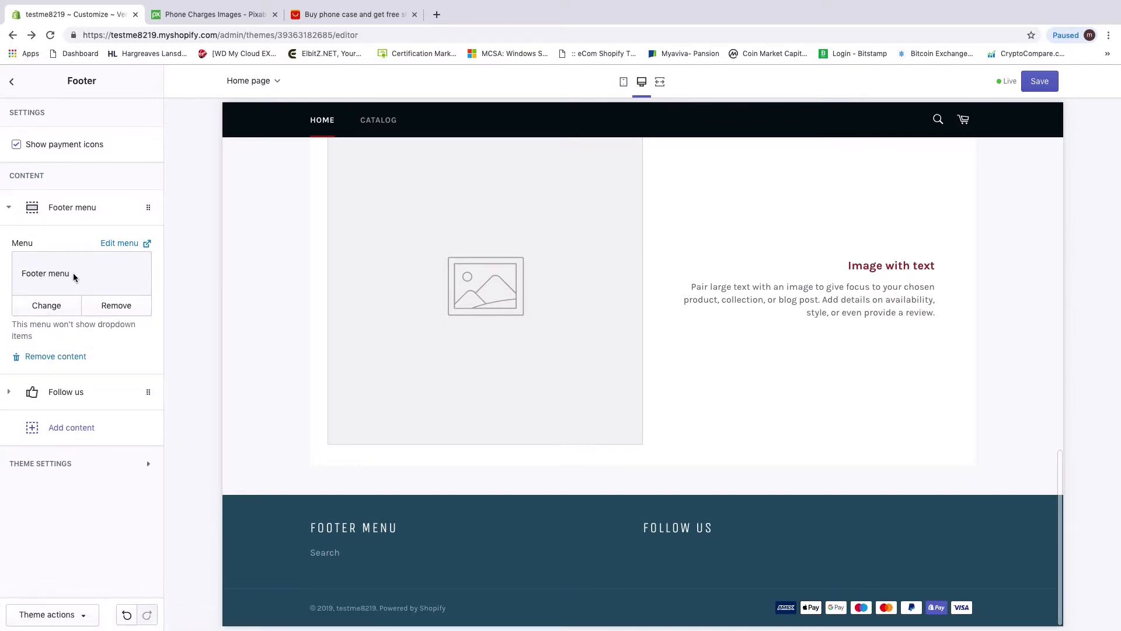
pyautogui.moveTo(80, 277); pyautogui.dragTo(7, 273)
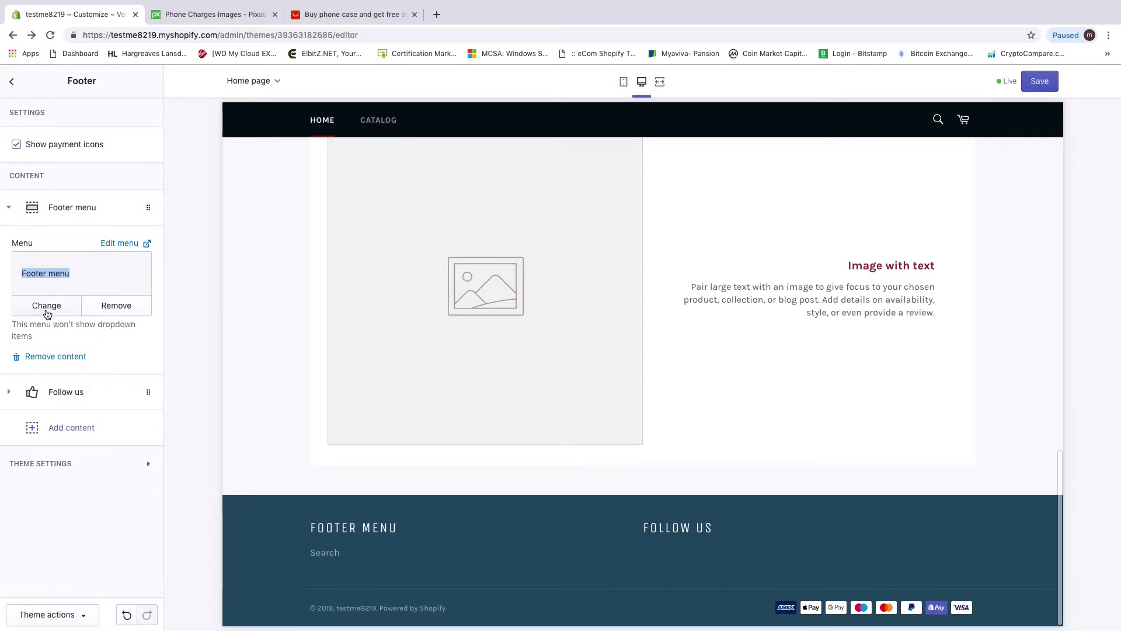
# Step: Try the Center and Right icon alignments in the footer's Follow us block and set it back to Left
pyautogui.click(10, 392)
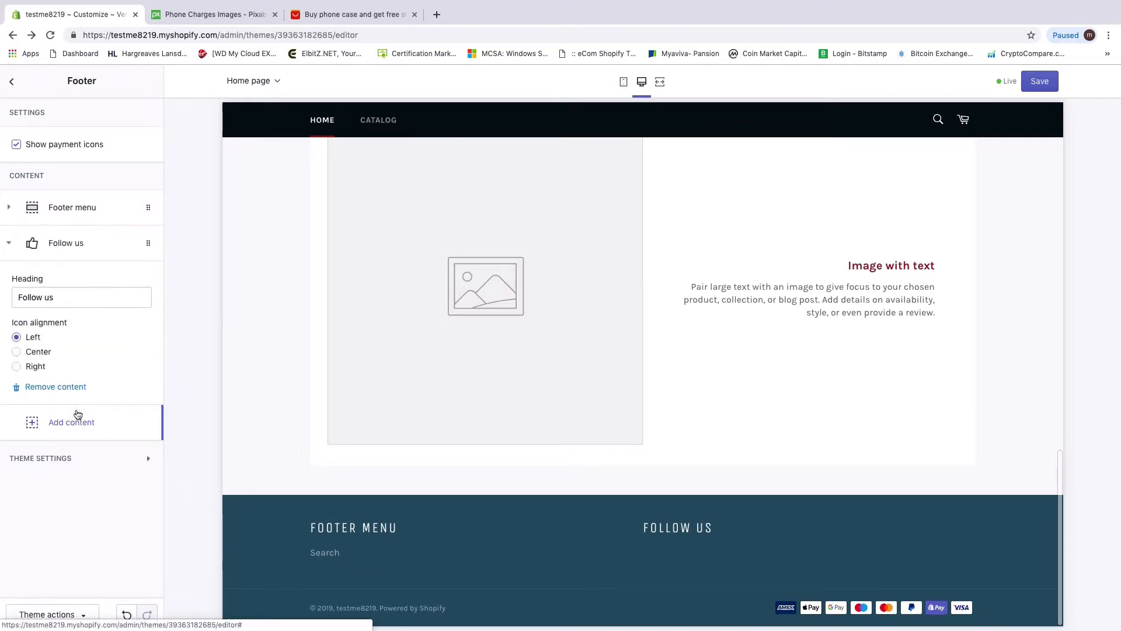
pyautogui.click(36, 352)
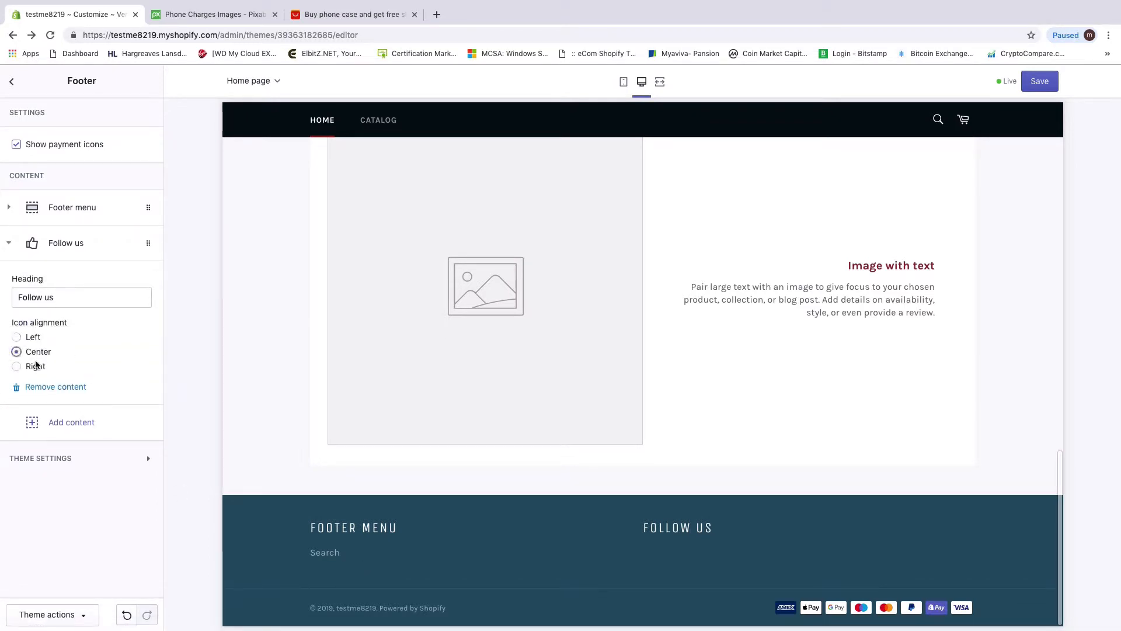
pyautogui.click(35, 366)
pyautogui.click(33, 338)
# Step: Review the content types that can be added to the footer, add none, and return to the section list
pyautogui.click(34, 426)
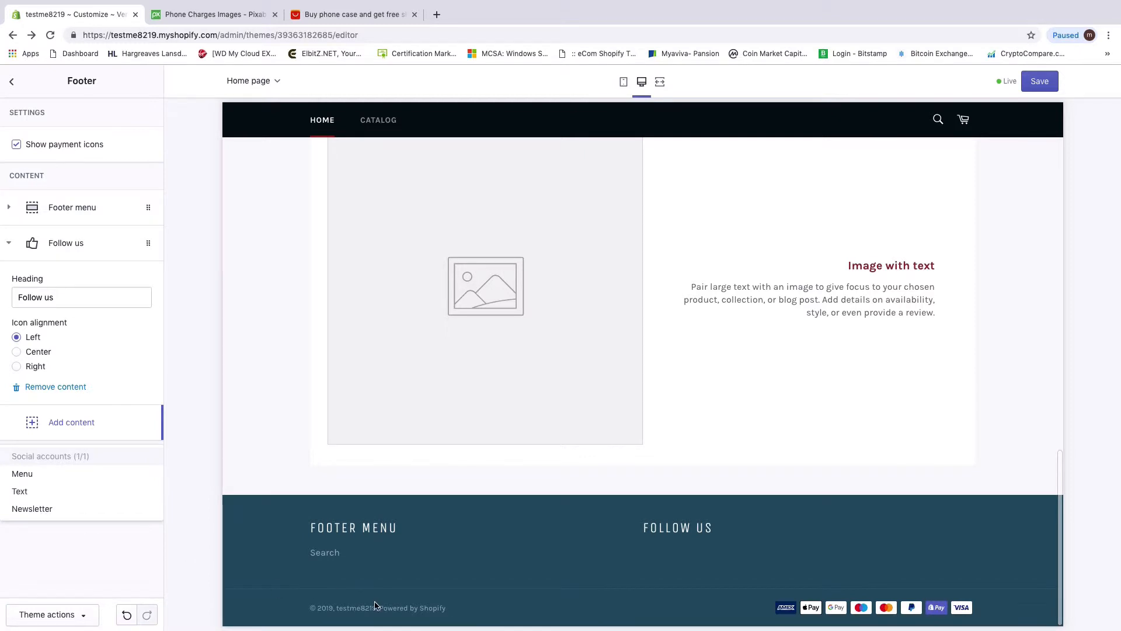
pyautogui.click(179, 362)
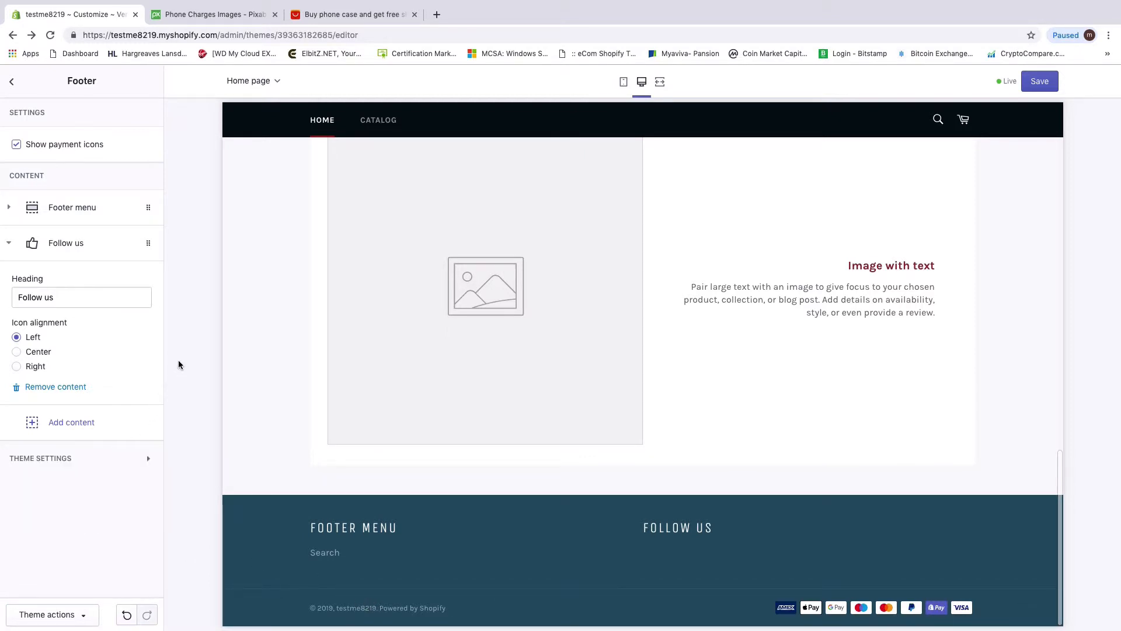
pyautogui.click(11, 81)
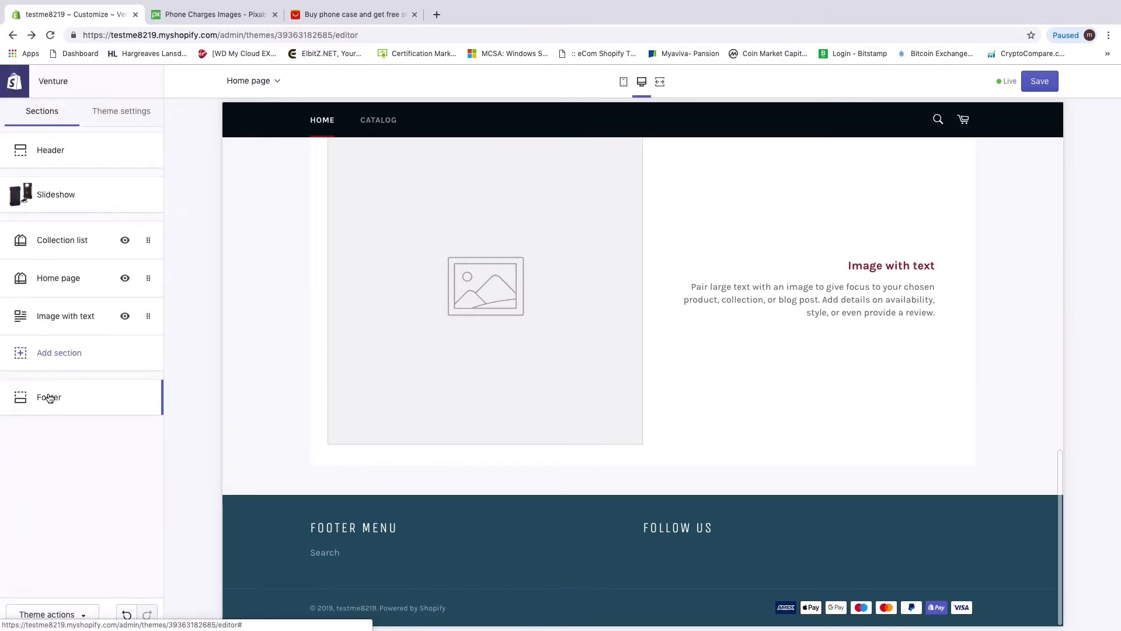
# Step: Look through the section types available for the home page and preview the Blog posts section without adding it
pyautogui.click(54, 355)
pyautogui.scroll(-2, 58, 331)
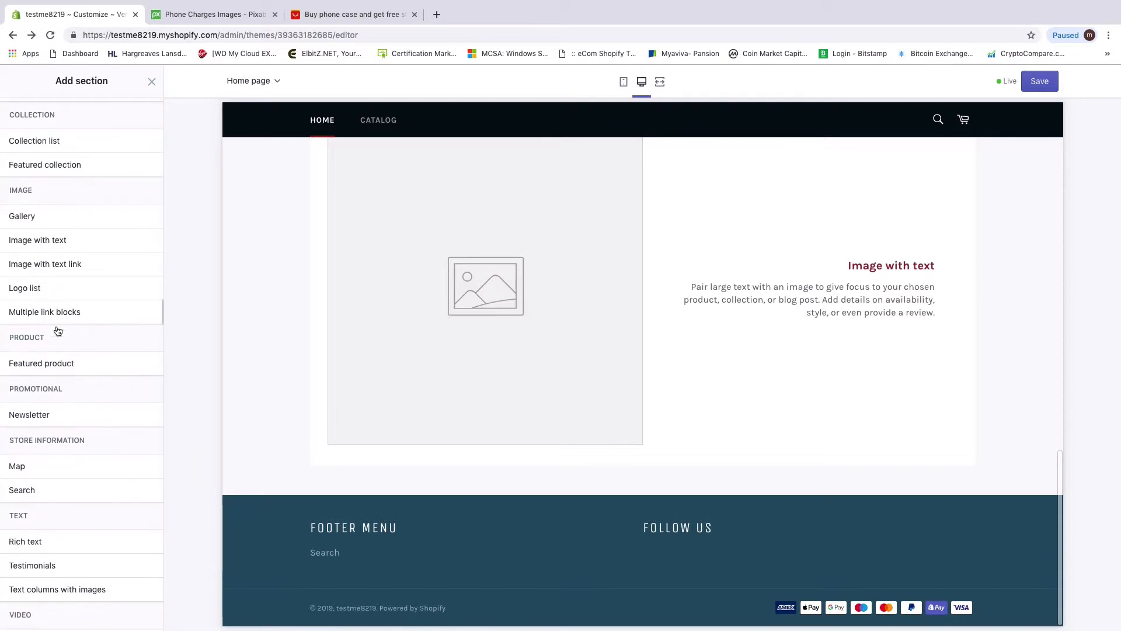
pyautogui.scroll(-1, 63, 459)
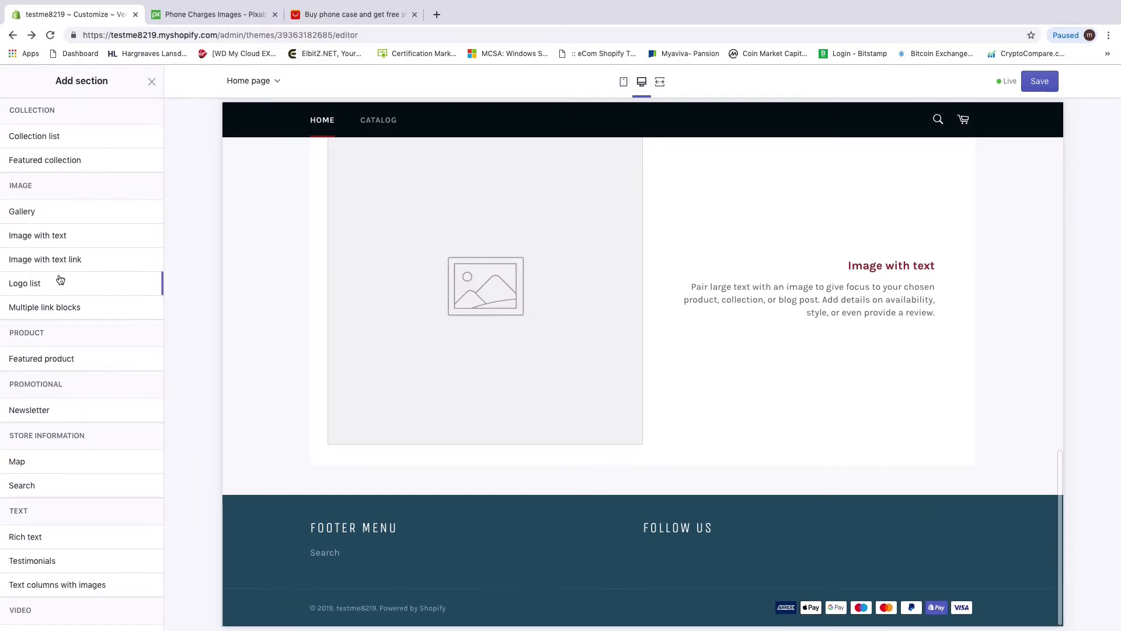
pyautogui.scroll(2, 58, 262)
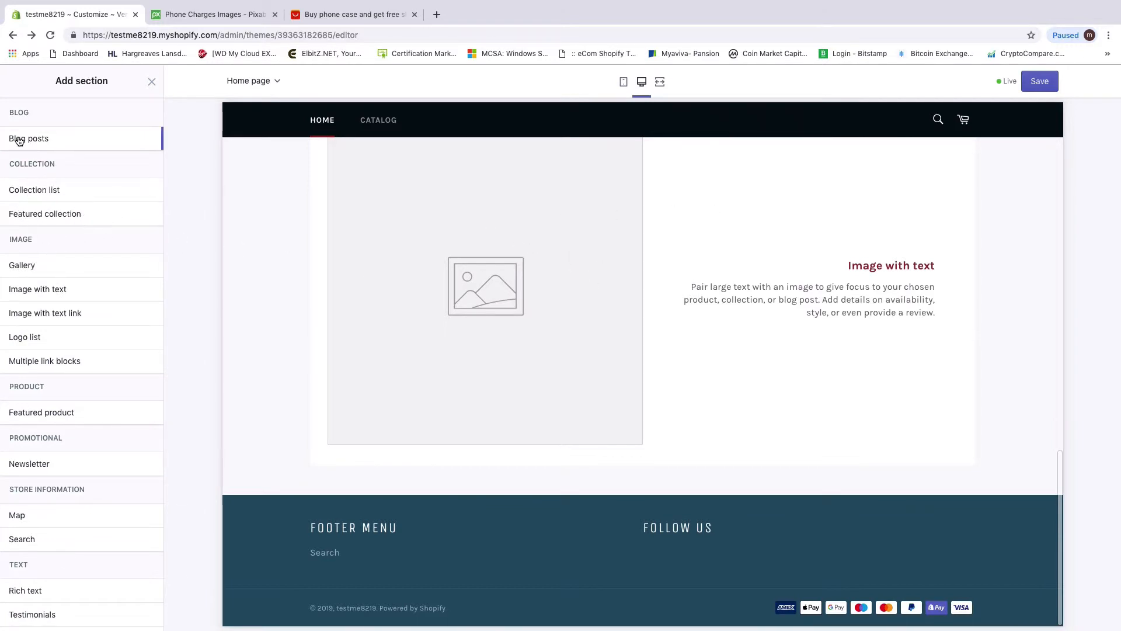
pyautogui.moveTo(19, 144)
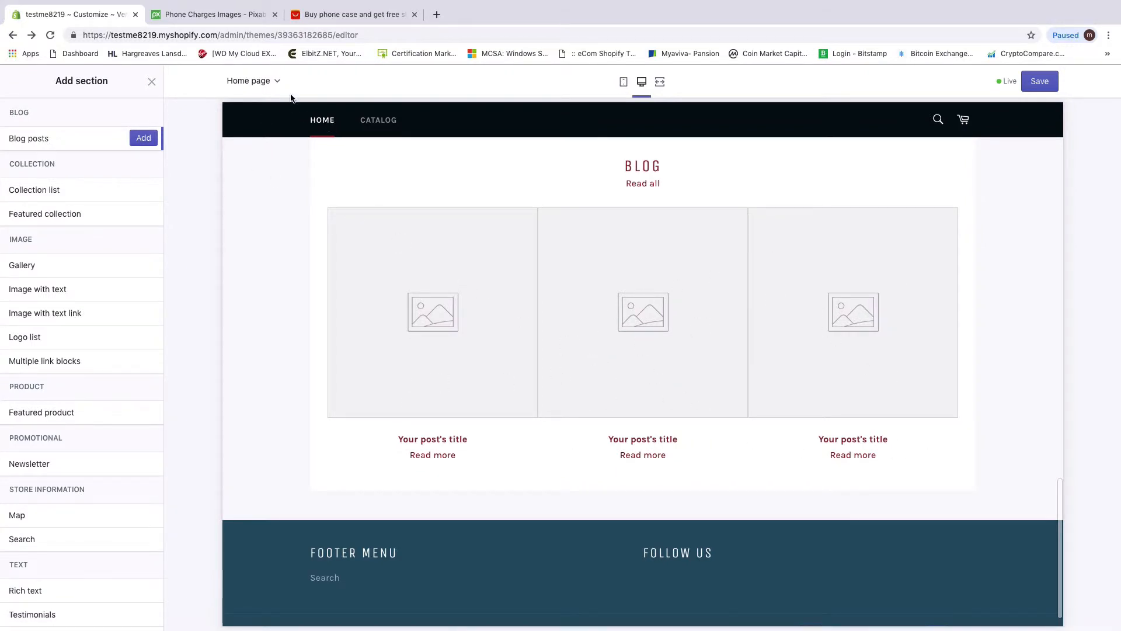
# Step: Switch the editor to the product pages and open the Product pages section settings
pyautogui.click(278, 82)
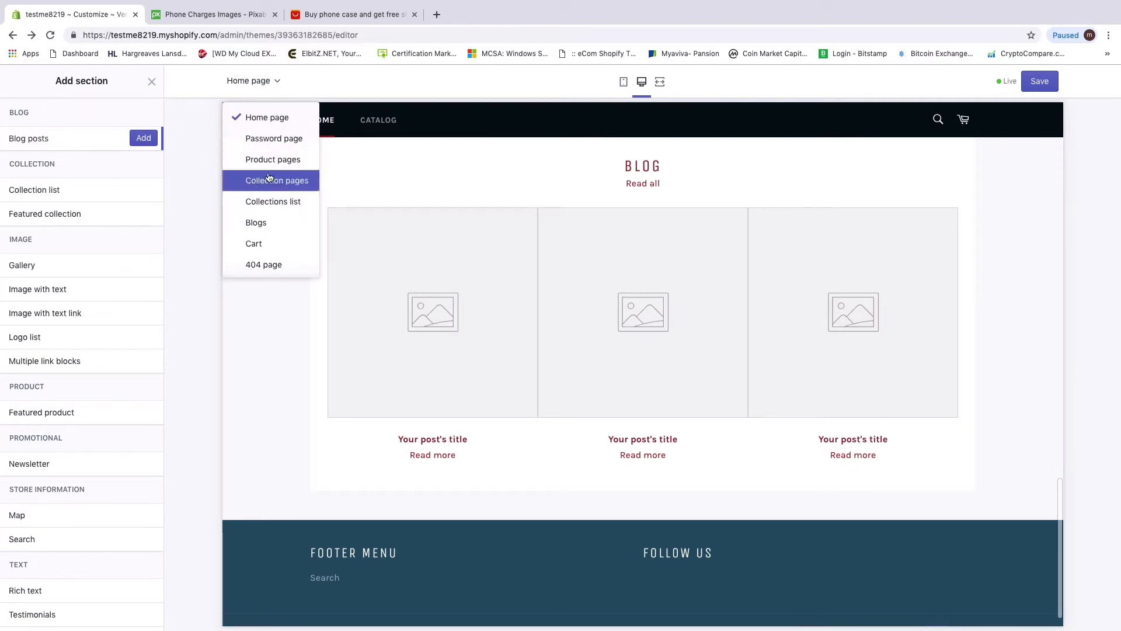
pyautogui.click(241, 162)
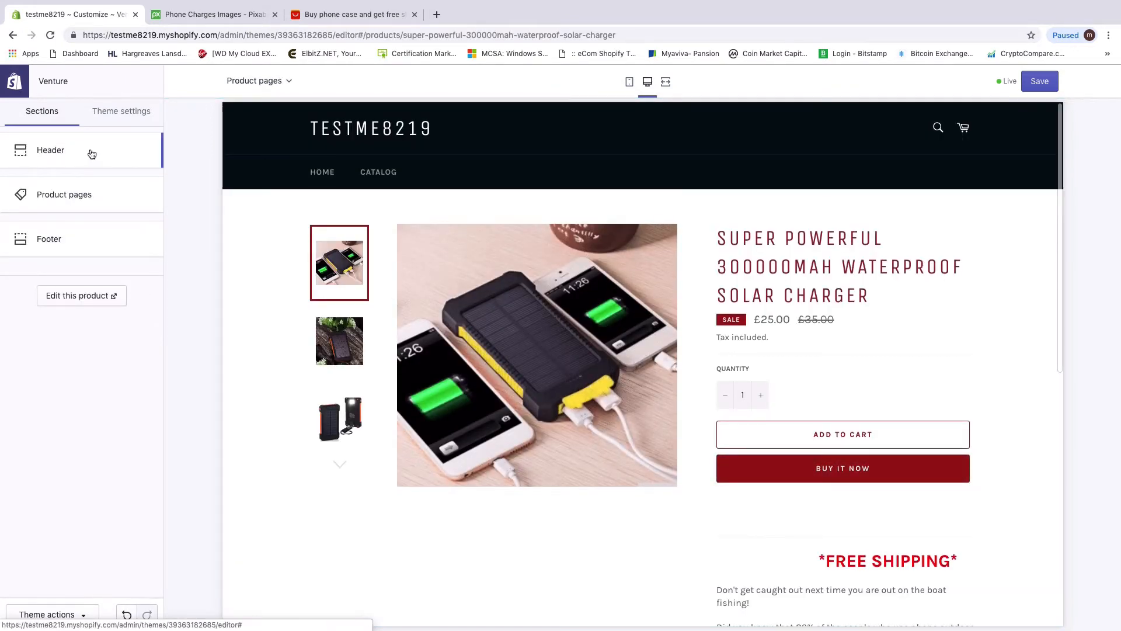
pyautogui.click(76, 201)
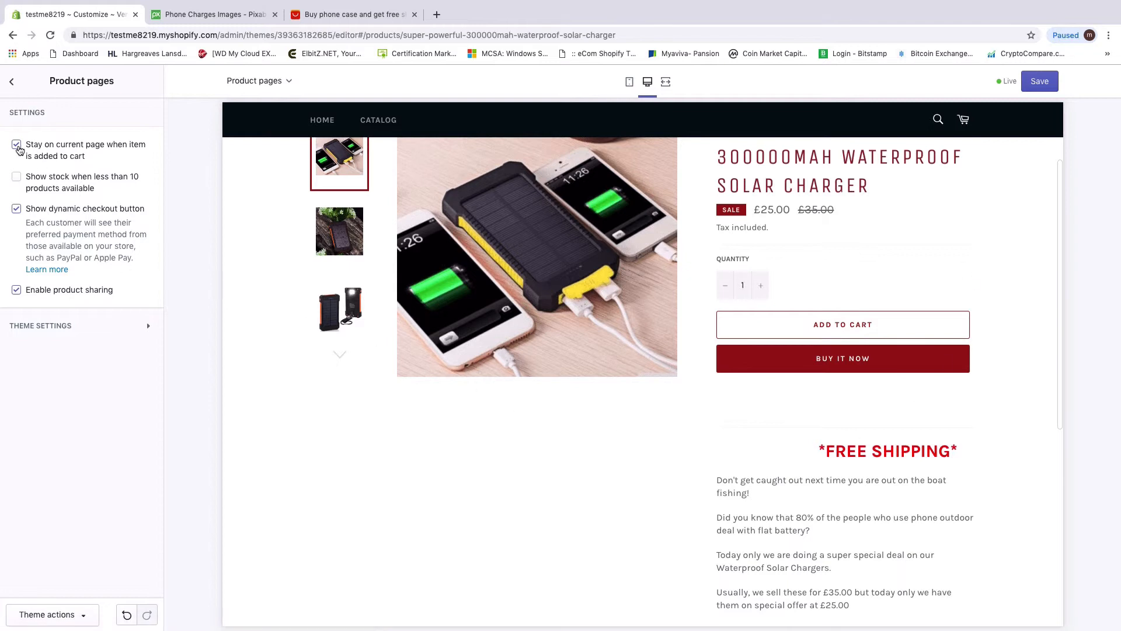
# Step: Turn the "Stay on current page when item is added to cart" option off and on again
pyautogui.click(16, 144)
pyautogui.click(16, 146)
pyautogui.scroll(-3, 563, 473)
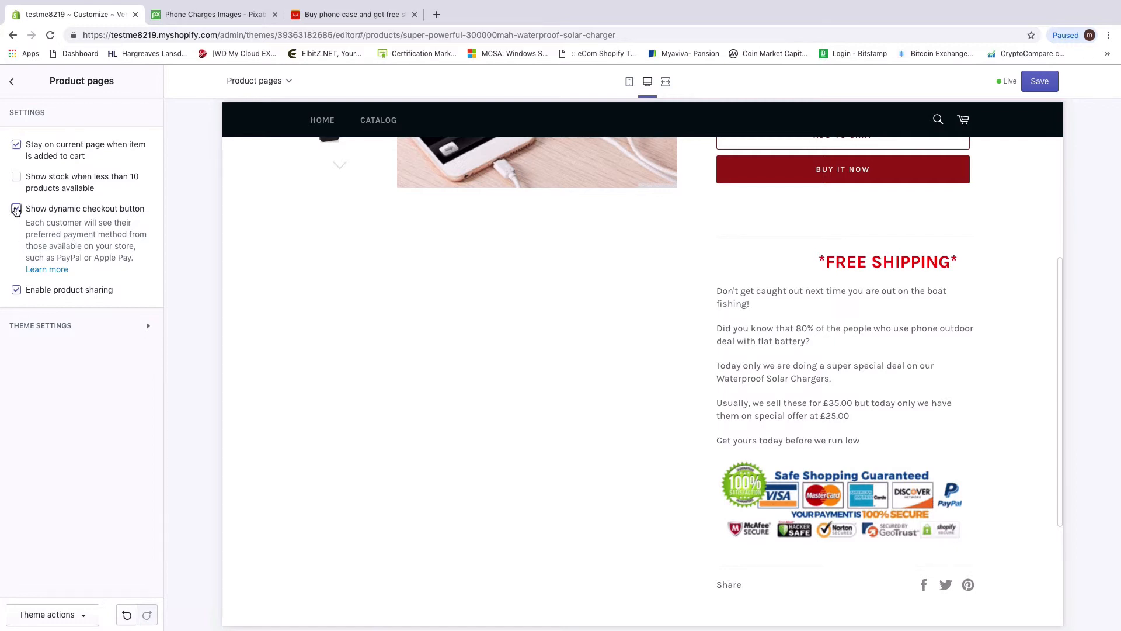
# Step: Disable the dynamic checkout button on product pages, save the theme, and return to the section list
pyautogui.click(16, 209)
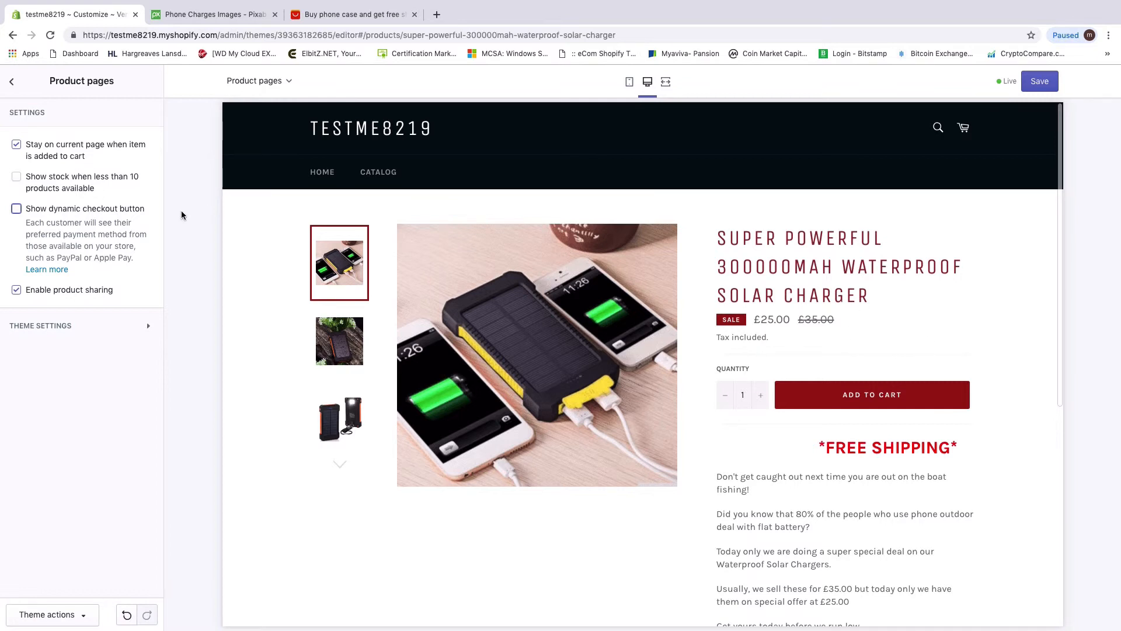
pyautogui.click(1040, 81)
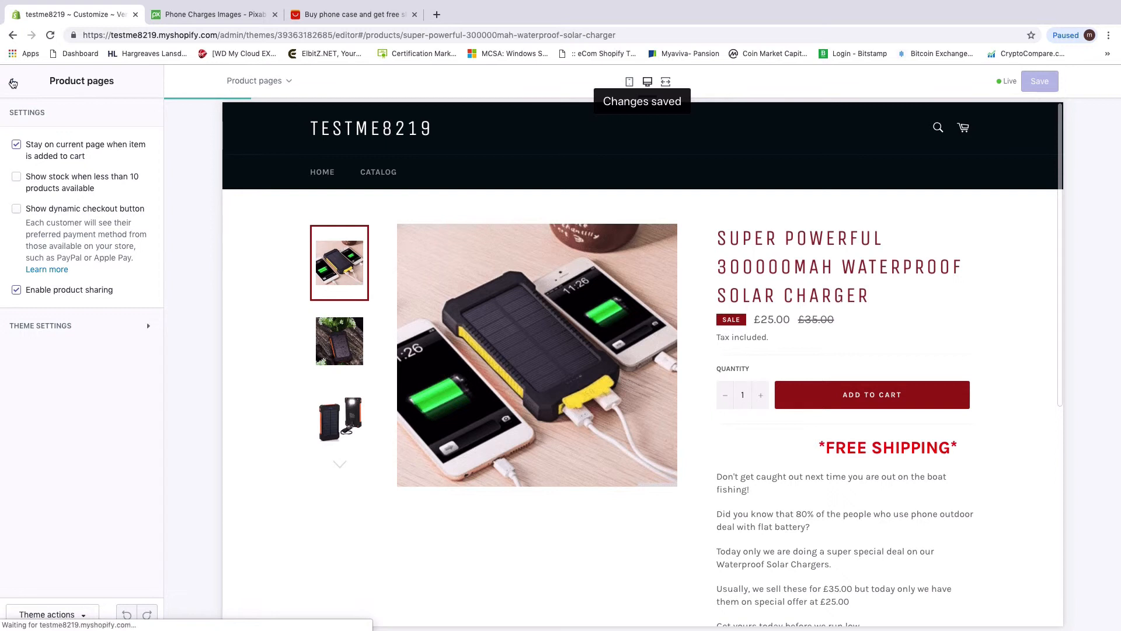
pyautogui.click(11, 81)
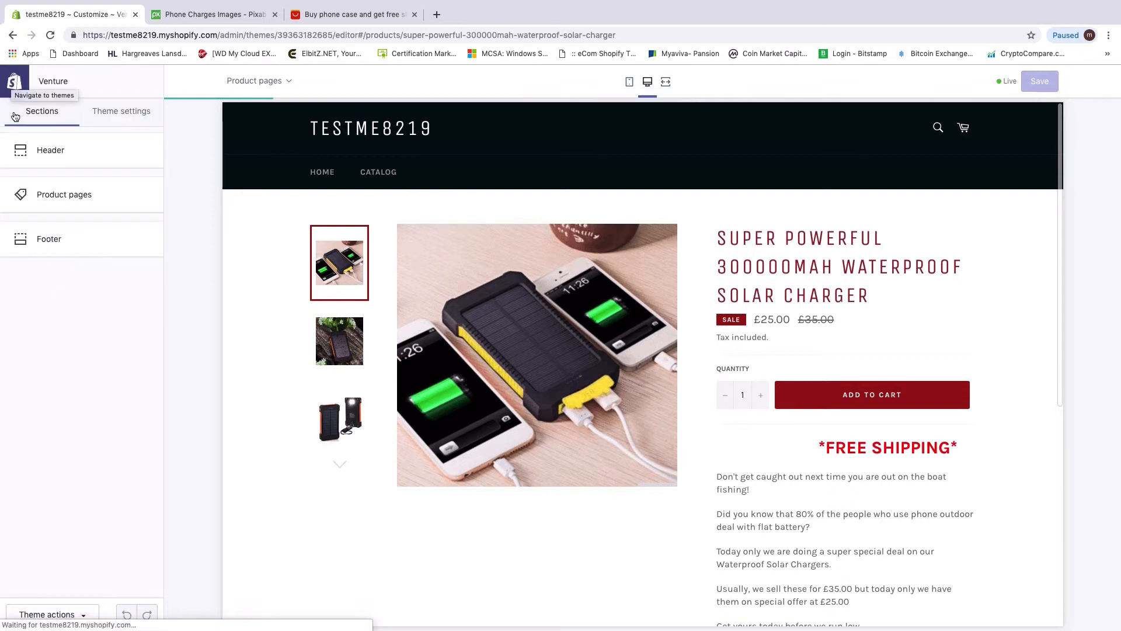
# Step: Return to the home page and look it over in the desktop and mobile previews
pyautogui.click(12, 35)
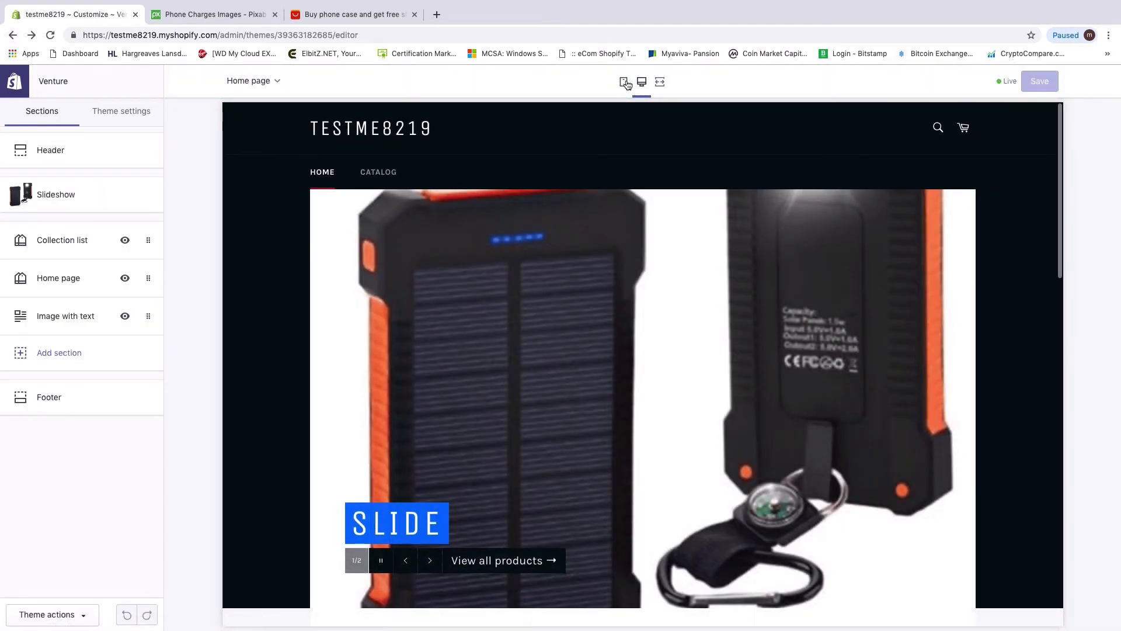
pyautogui.scroll(-15, 680, 307)
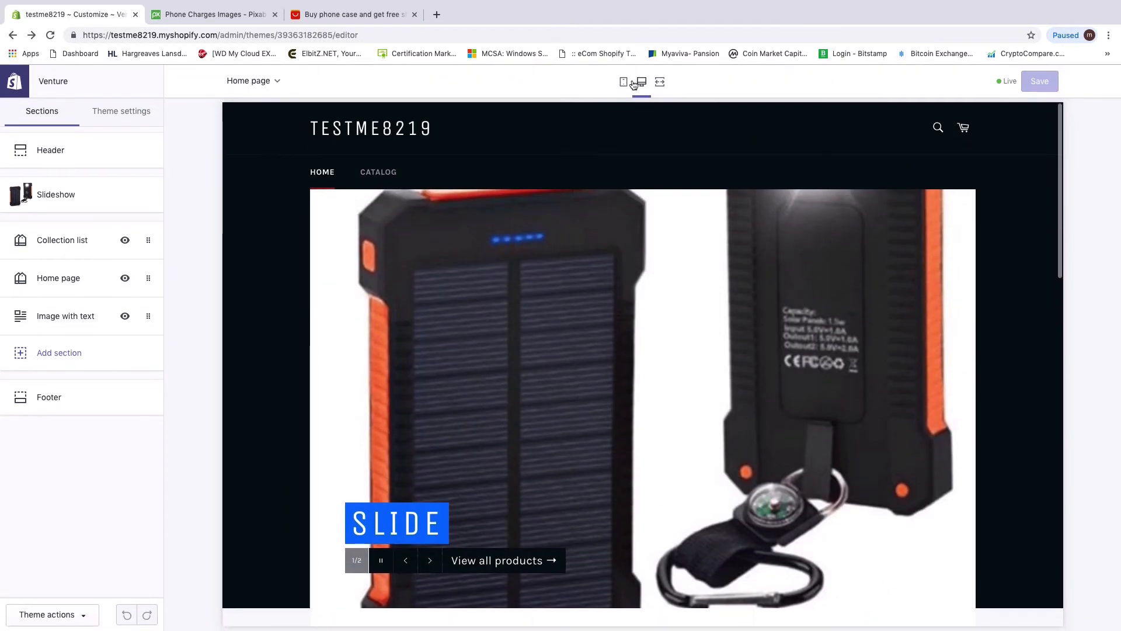
pyautogui.click(623, 81)
pyautogui.scroll(-20, 649, 317)
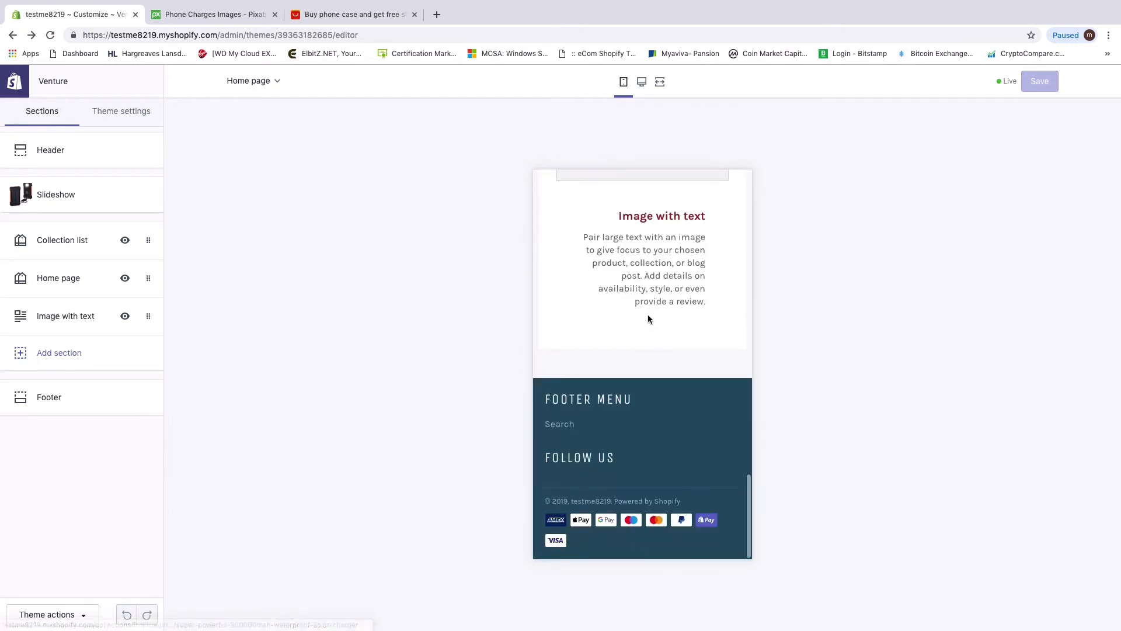
pyautogui.scroll(20, 650, 319)
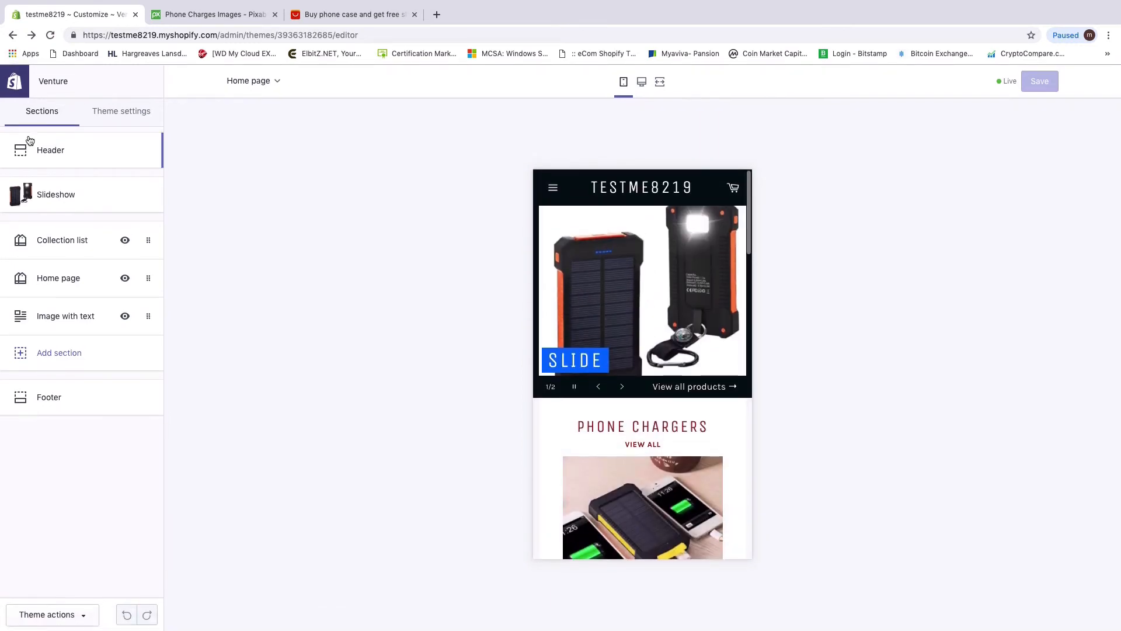
# Step: Set the header background color to #125D80 in the theme's color settings and save the theme
pyautogui.click(107, 114)
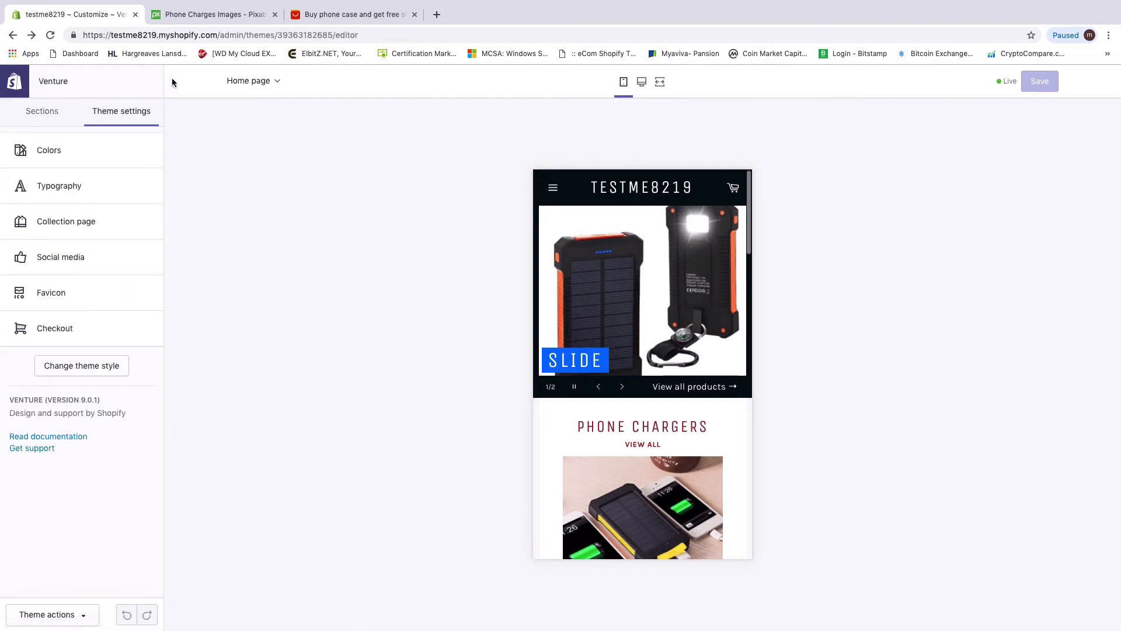
pyautogui.click(58, 155)
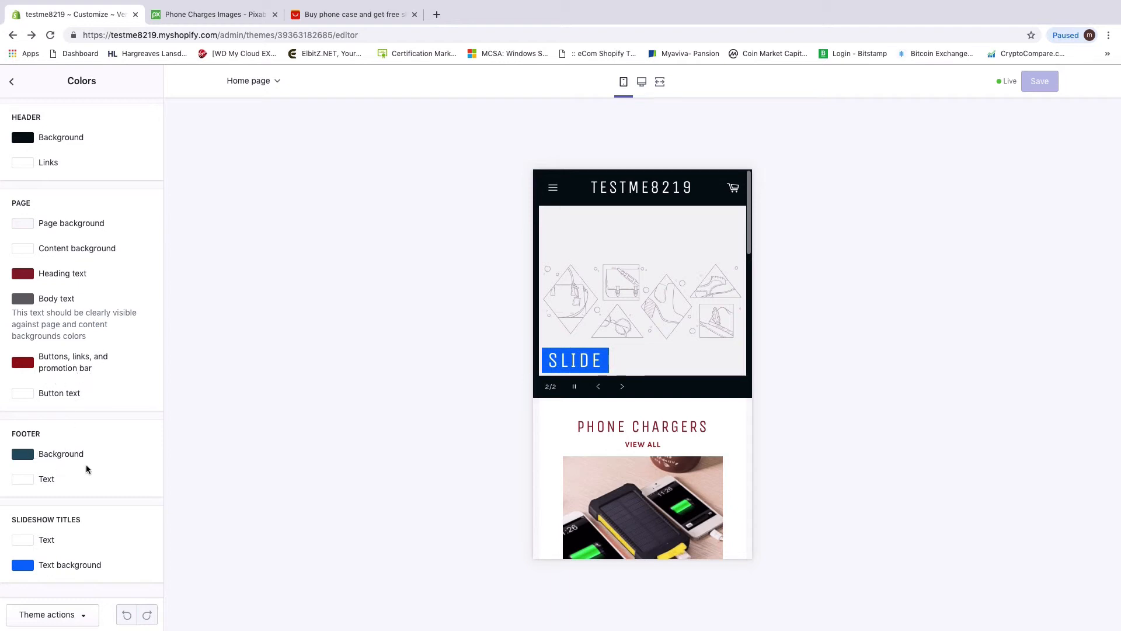
pyautogui.click(21, 138)
pyautogui.click(102, 197)
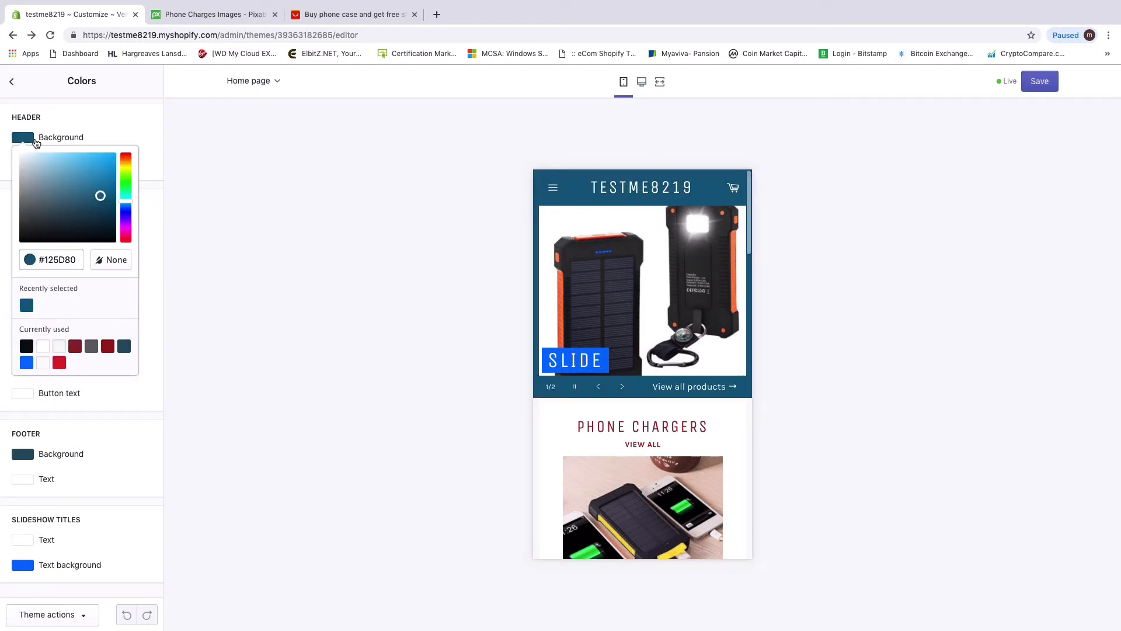
pyautogui.click(125, 134)
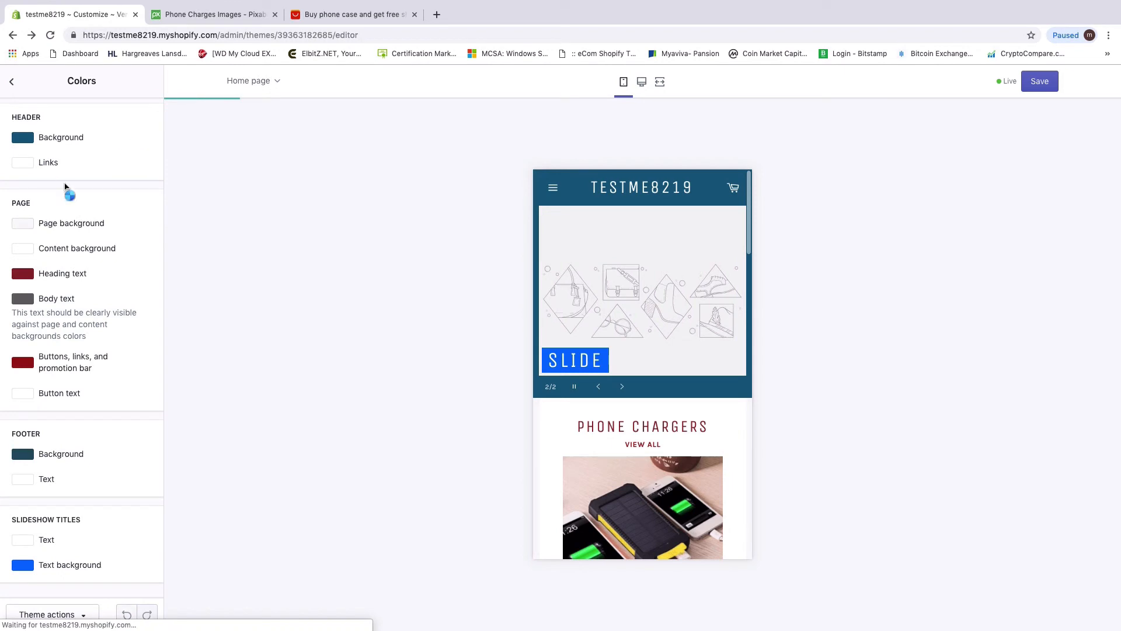
pyautogui.click(1045, 82)
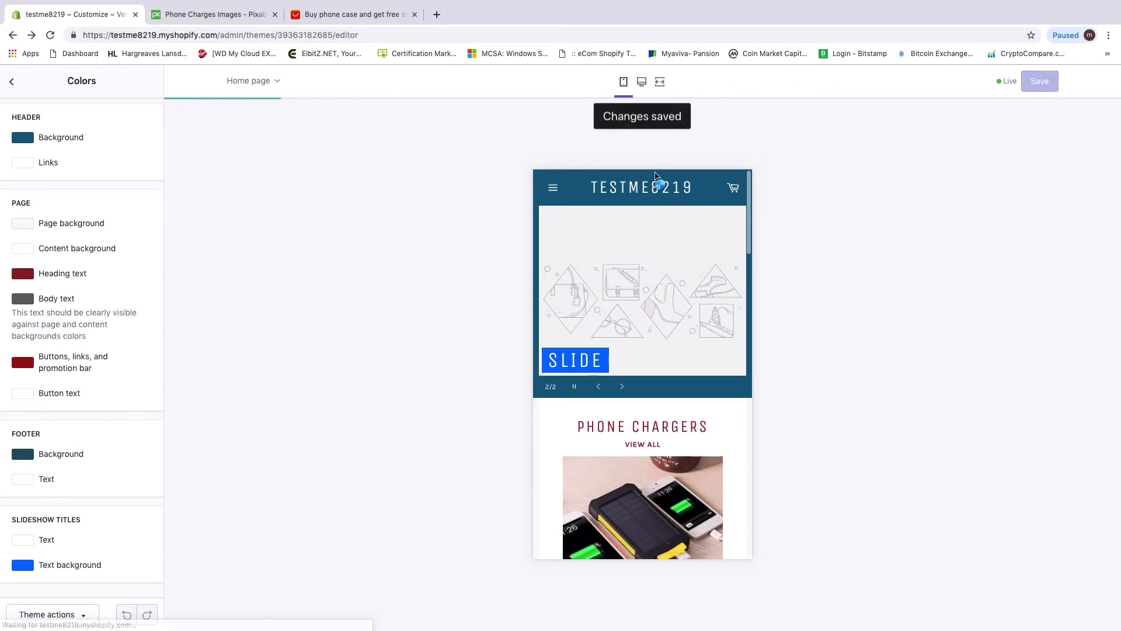
# Step: Check the recolored header on the home page in the mobile preview and again in the desktop preview
pyautogui.scroll(-15, 690, 350)
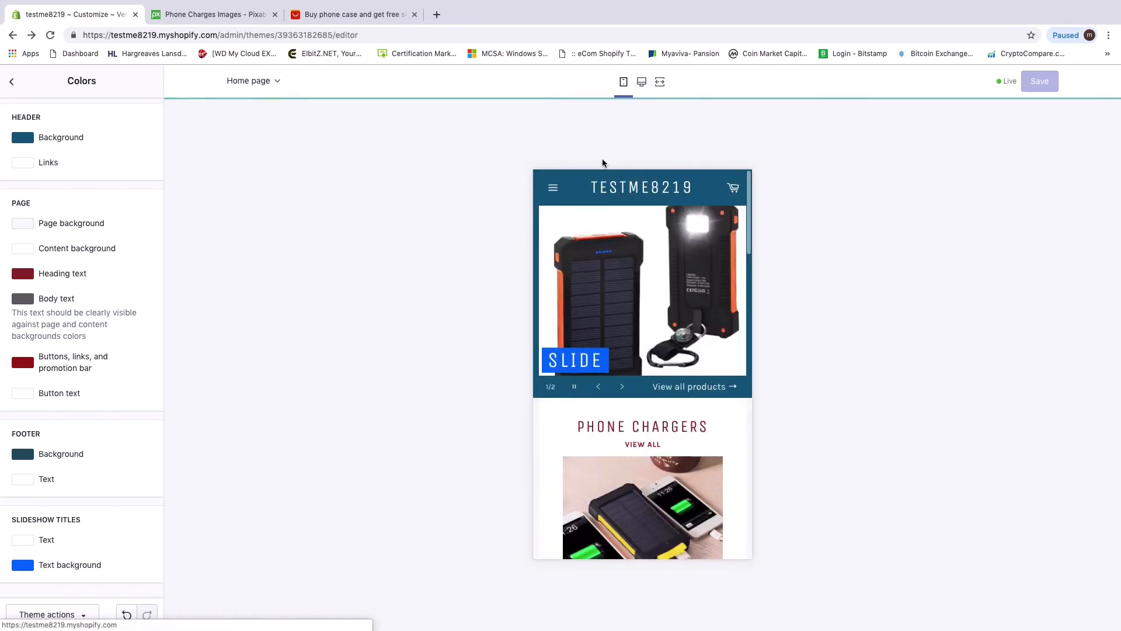
pyautogui.click(642, 83)
pyautogui.scroll(-15, 666, 344)
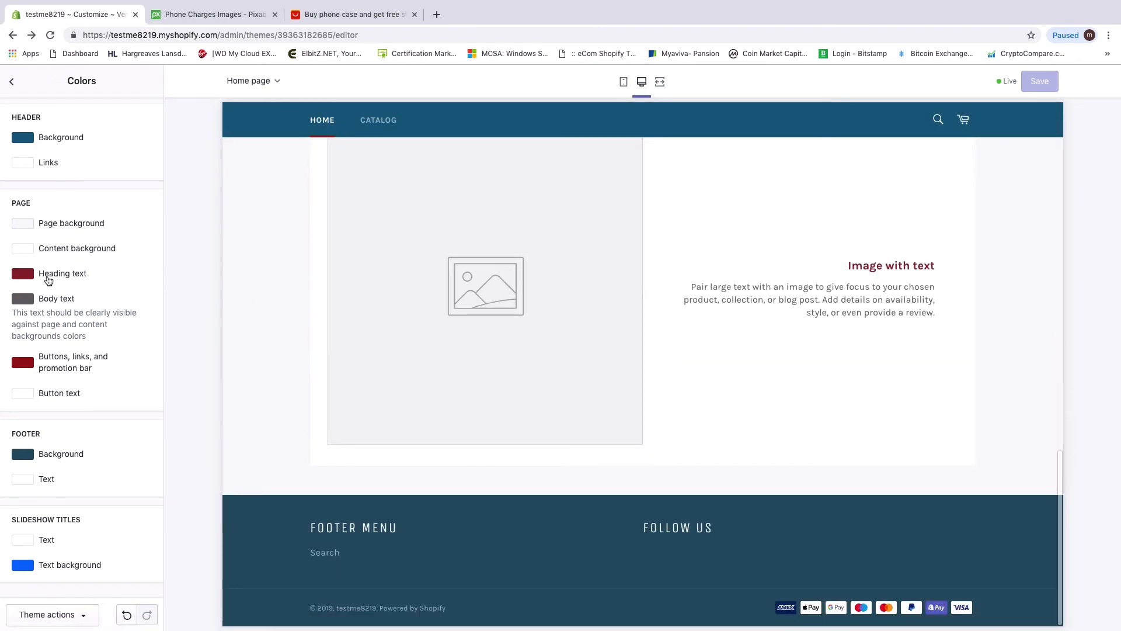
# Step: Switch to the mobile preview, set the page heading text color to #41092E, and save the theme
pyautogui.click(624, 83)
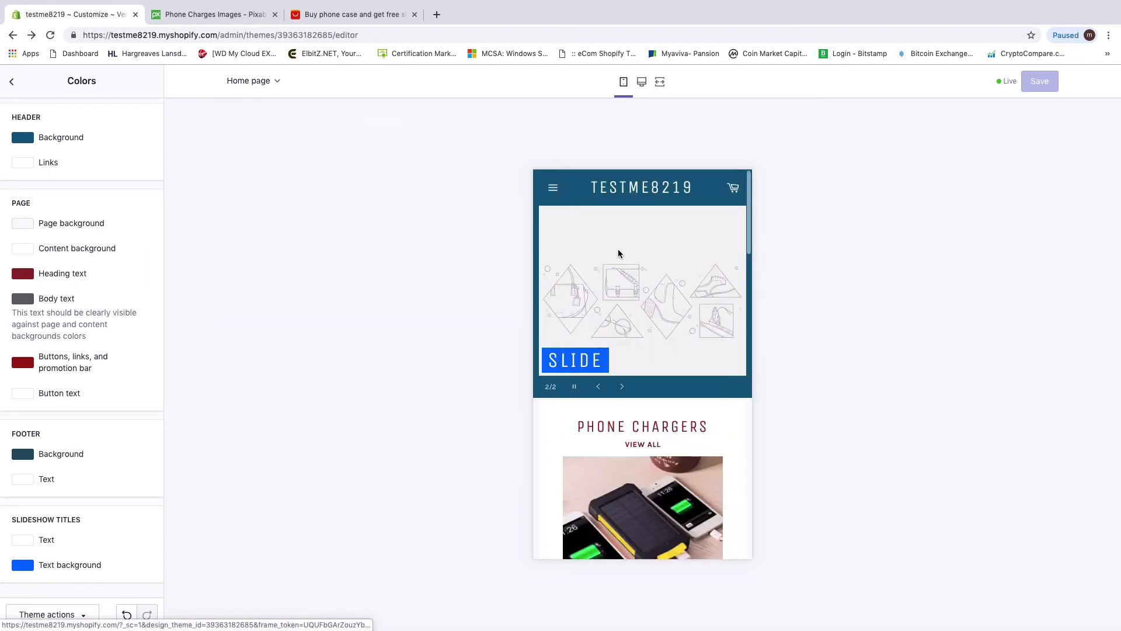
pyautogui.click(26, 274)
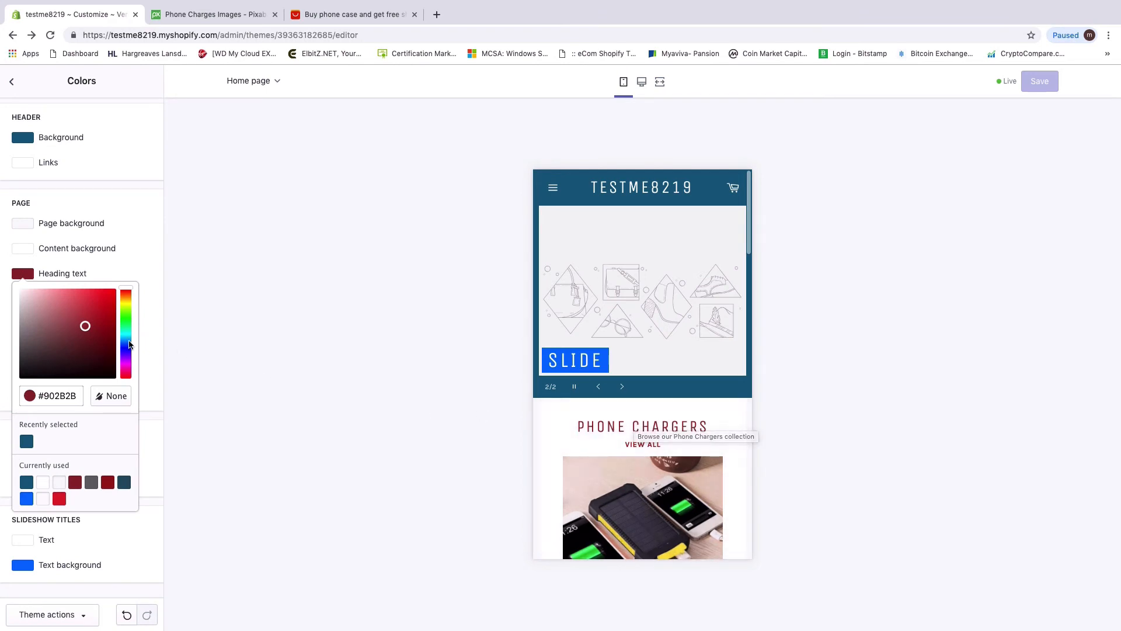
pyautogui.click(127, 314)
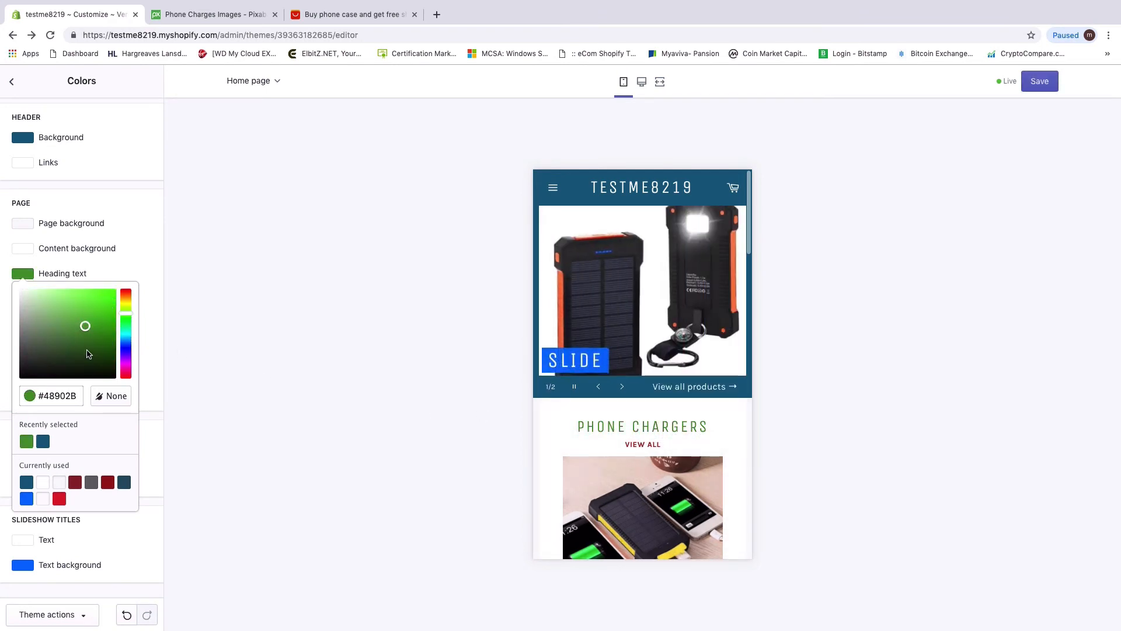
pyautogui.click(127, 369)
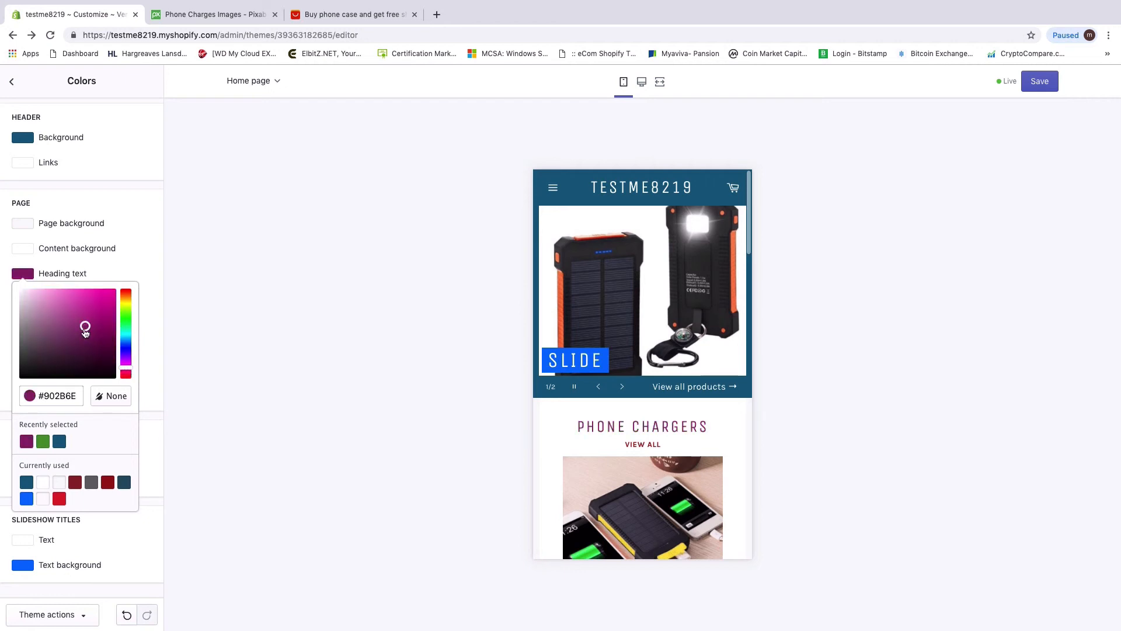
pyautogui.moveTo(85, 332); pyautogui.dragTo(102, 358)
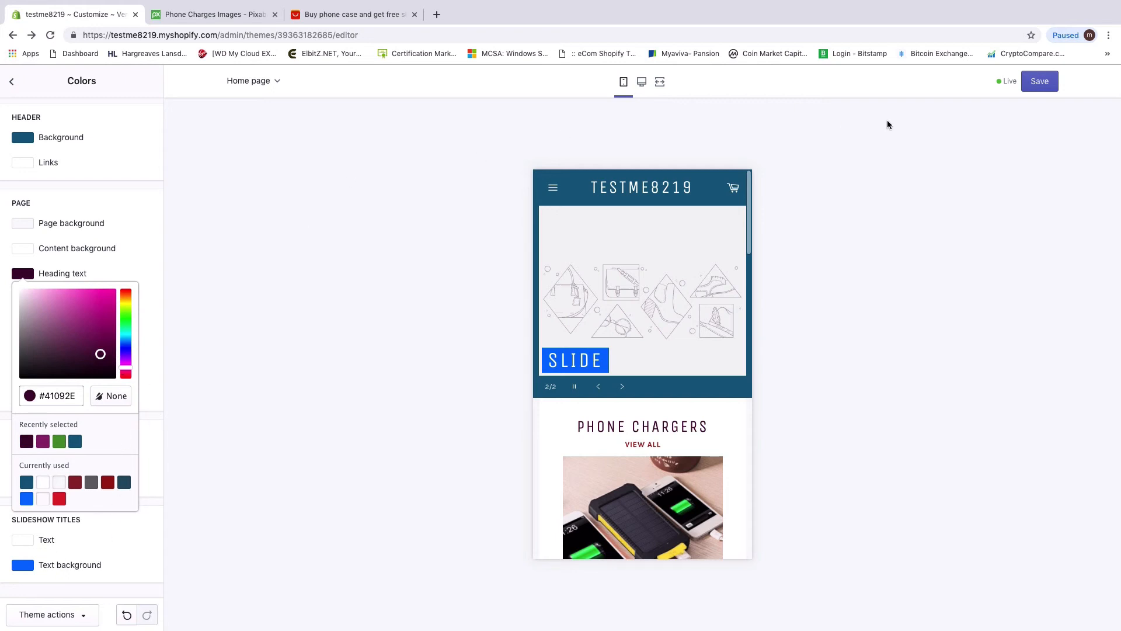
pyautogui.click(1037, 90)
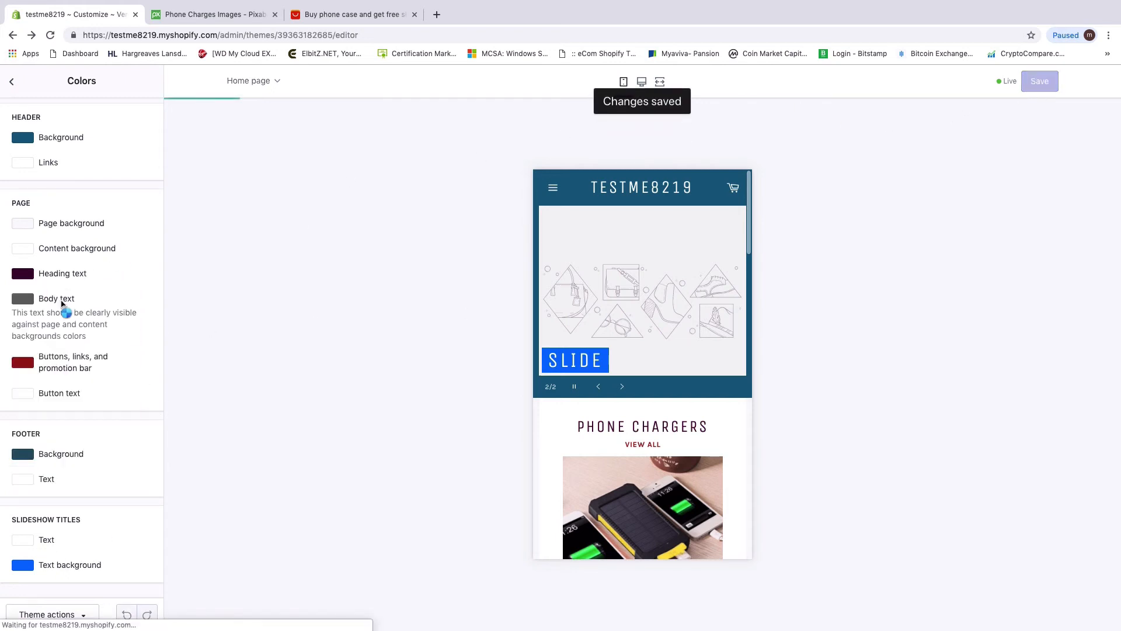
# Step: Set the footer background color to #3C1215 and save the theme
pyautogui.scroll(-15, 545, 388)
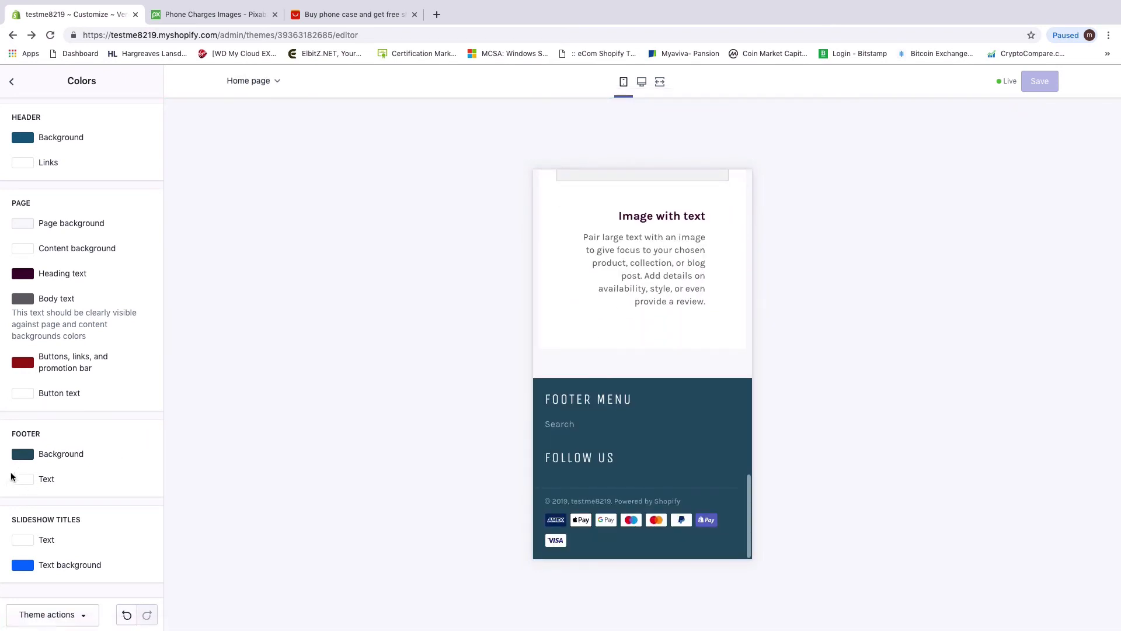
pyautogui.click(23, 455)
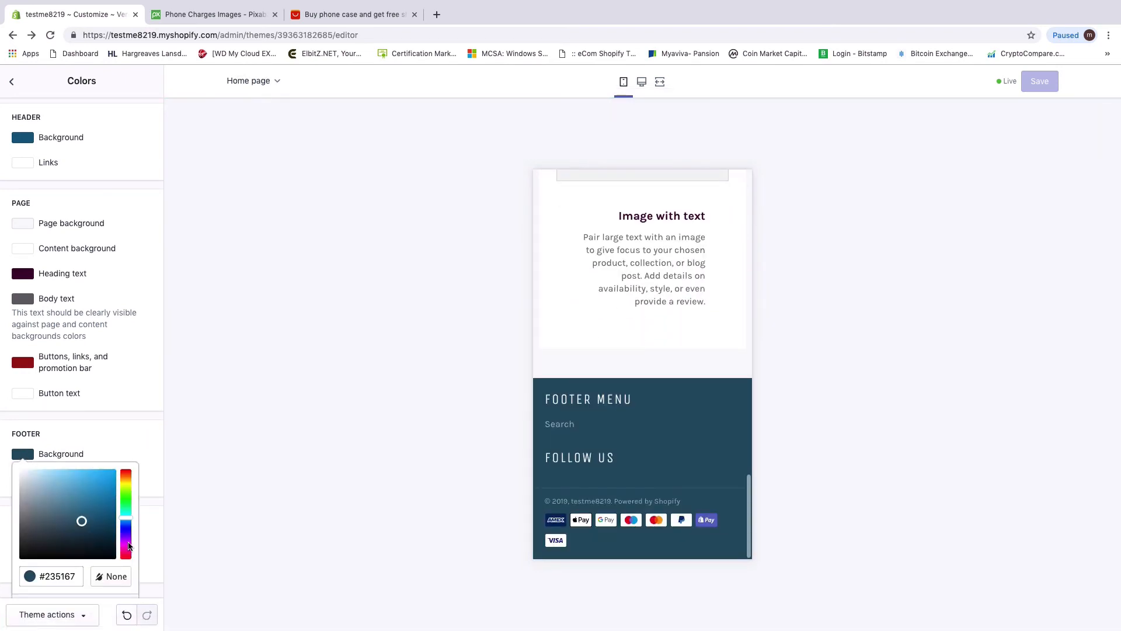
pyautogui.moveTo(128, 542); pyautogui.dragTo(129, 479)
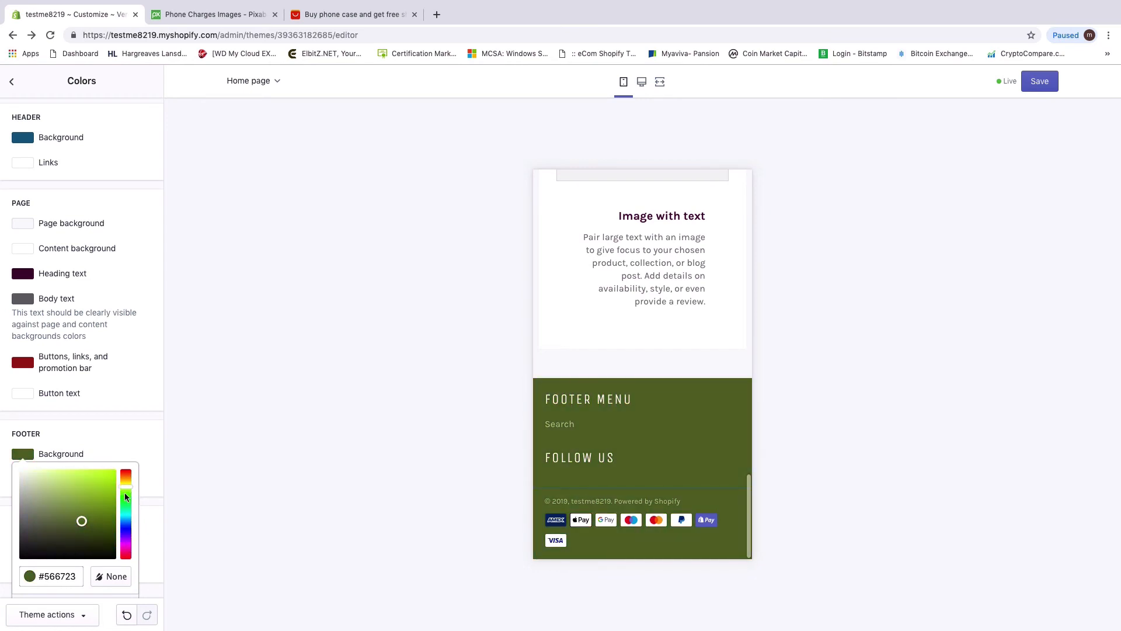
pyautogui.click(125, 496)
pyautogui.moveTo(82, 521)
pyautogui.mouseDown()
pyautogui.moveTo(30, 483)
pyautogui.moveTo(33, 494)
pyautogui.mouseUp()
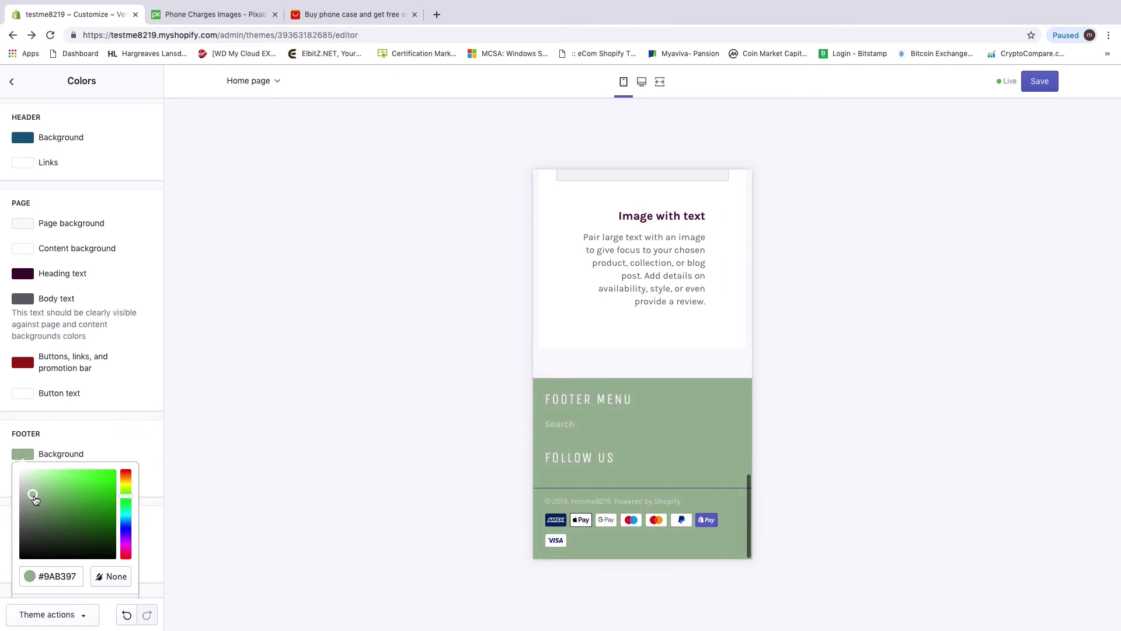
pyautogui.click(125, 554)
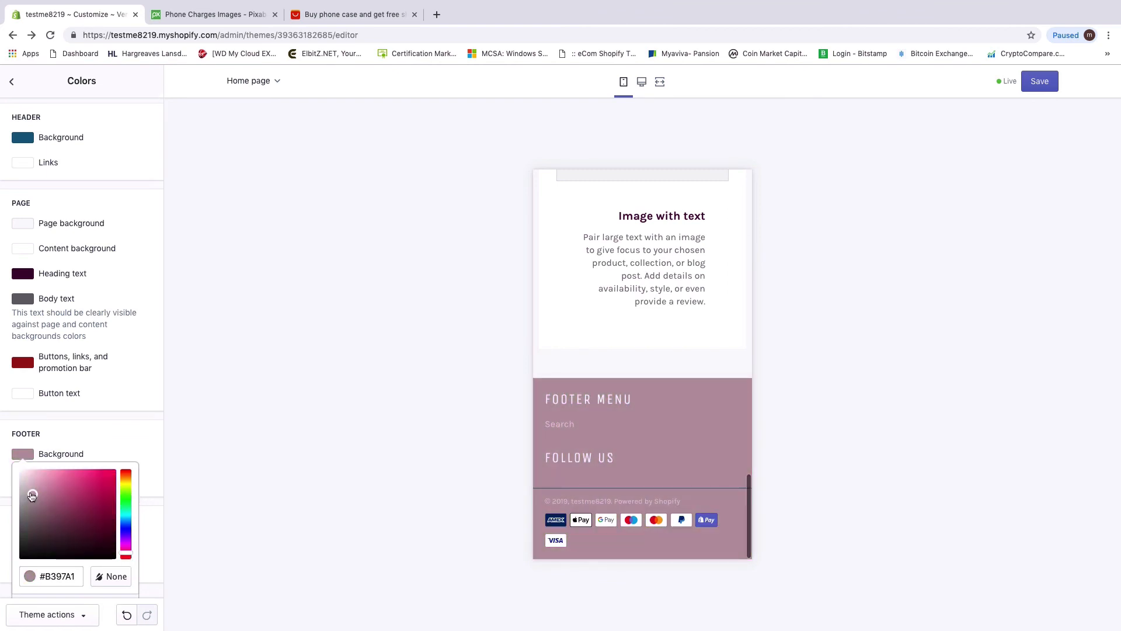
pyautogui.moveTo(32, 496)
pyautogui.mouseDown()
pyautogui.moveTo(70, 475)
pyautogui.moveTo(100, 523)
pyautogui.moveTo(88, 551)
pyautogui.moveTo(96, 488)
pyautogui.moveTo(88, 541)
pyautogui.mouseUp()
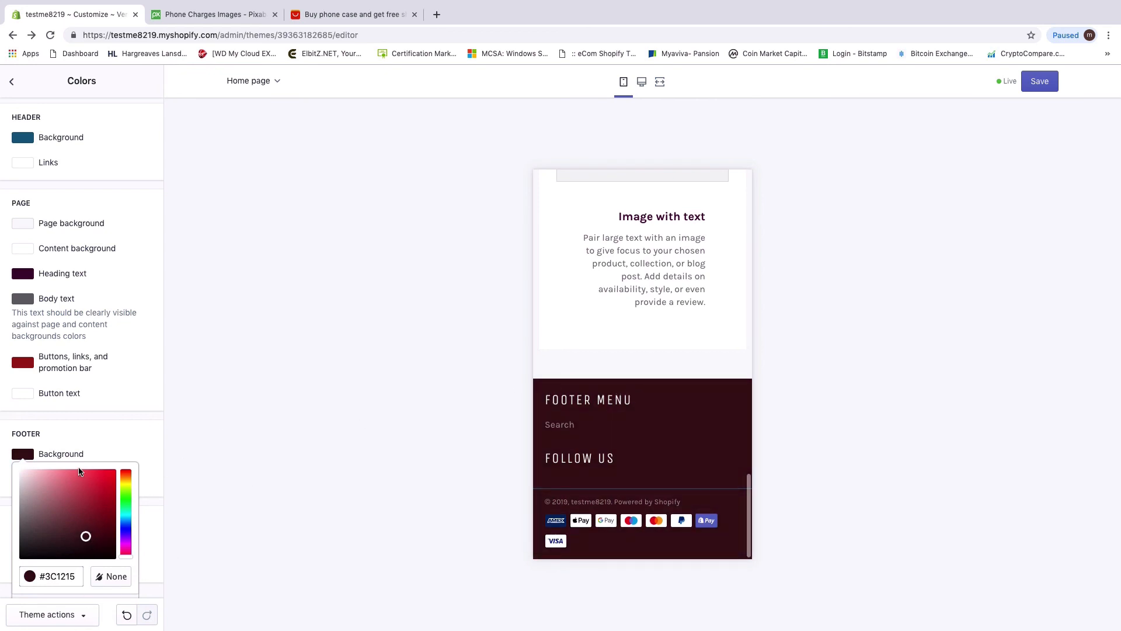
pyautogui.click(1041, 80)
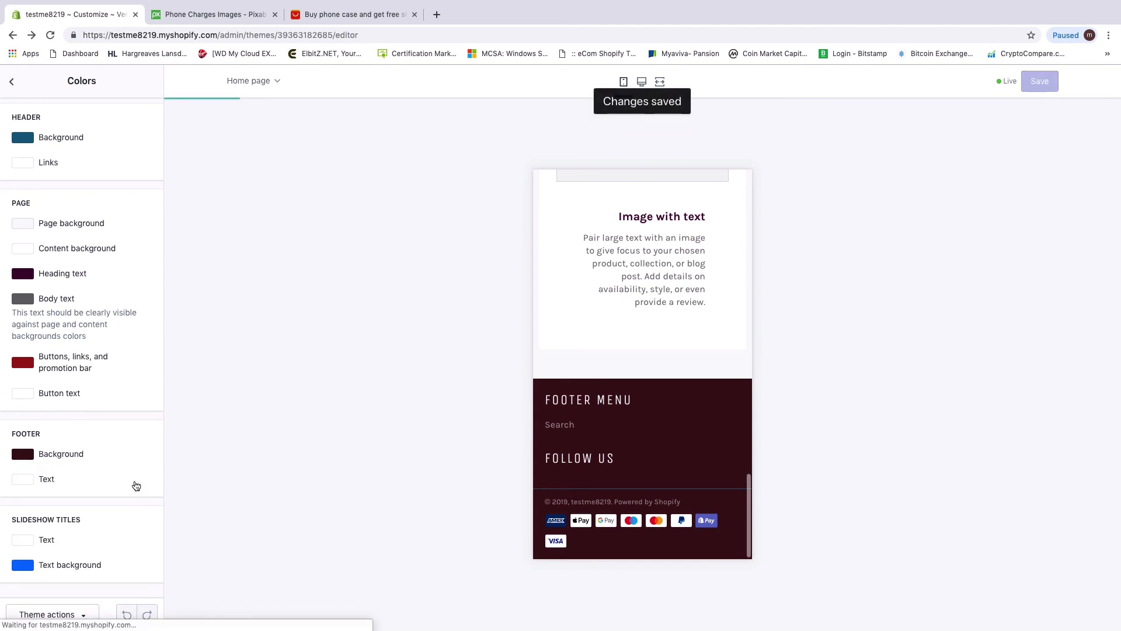
# Step: Check the recolored home page in the desktop and mobile previews, and return to the theme's section list
pyautogui.click(640, 82)
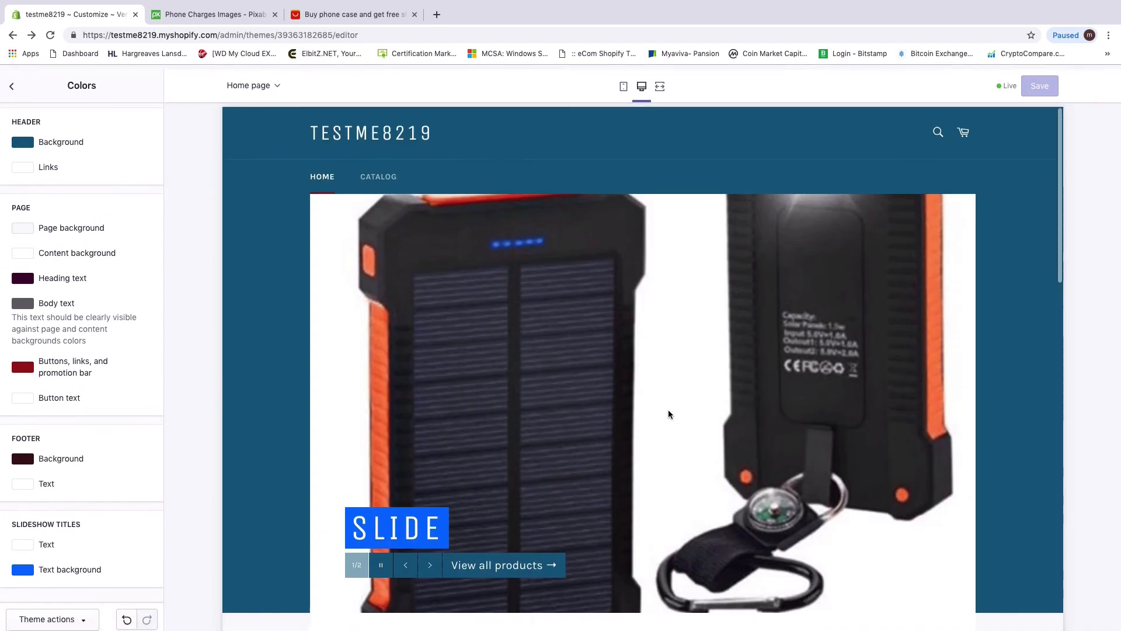
pyautogui.scroll(-10, 668, 409)
pyautogui.scroll(8, 818, 227)
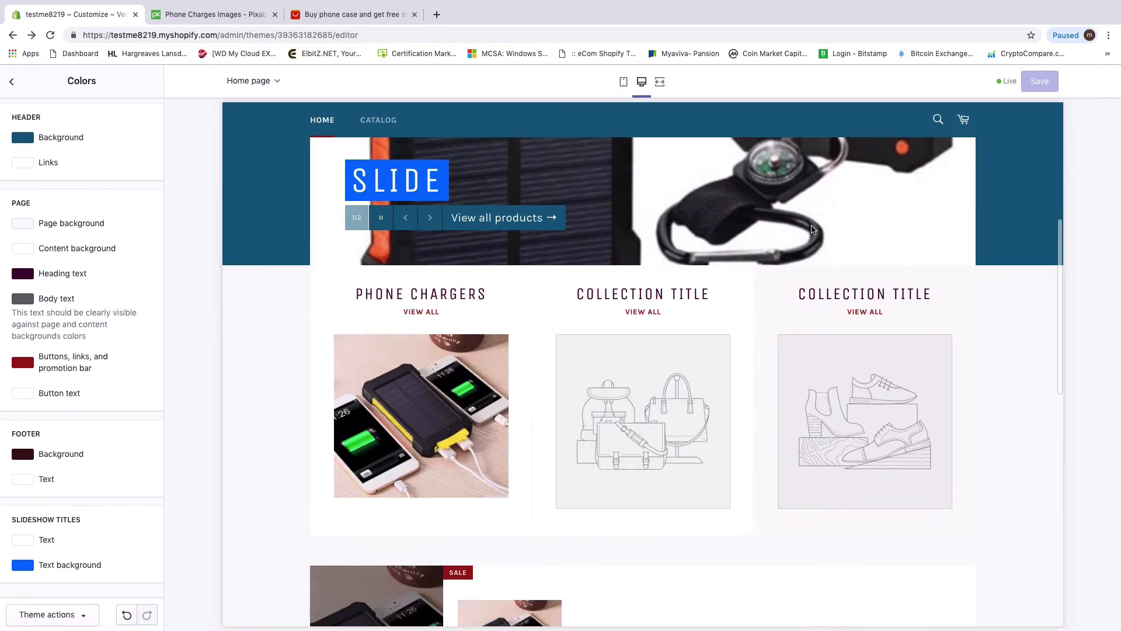
pyautogui.click(623, 82)
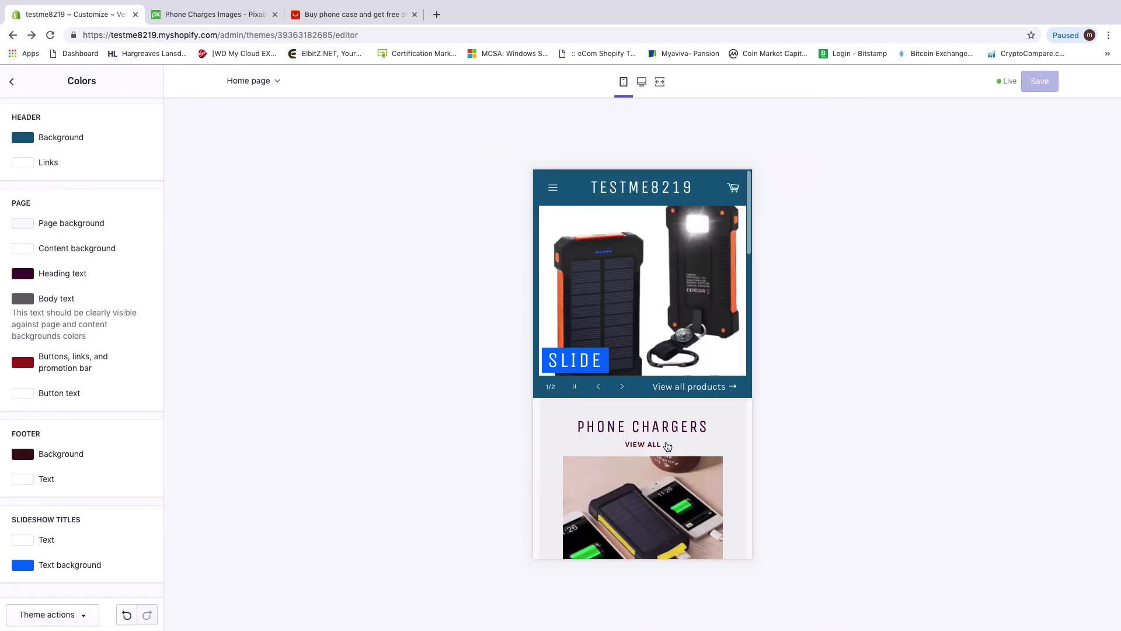
pyautogui.scroll(-10, 667, 447)
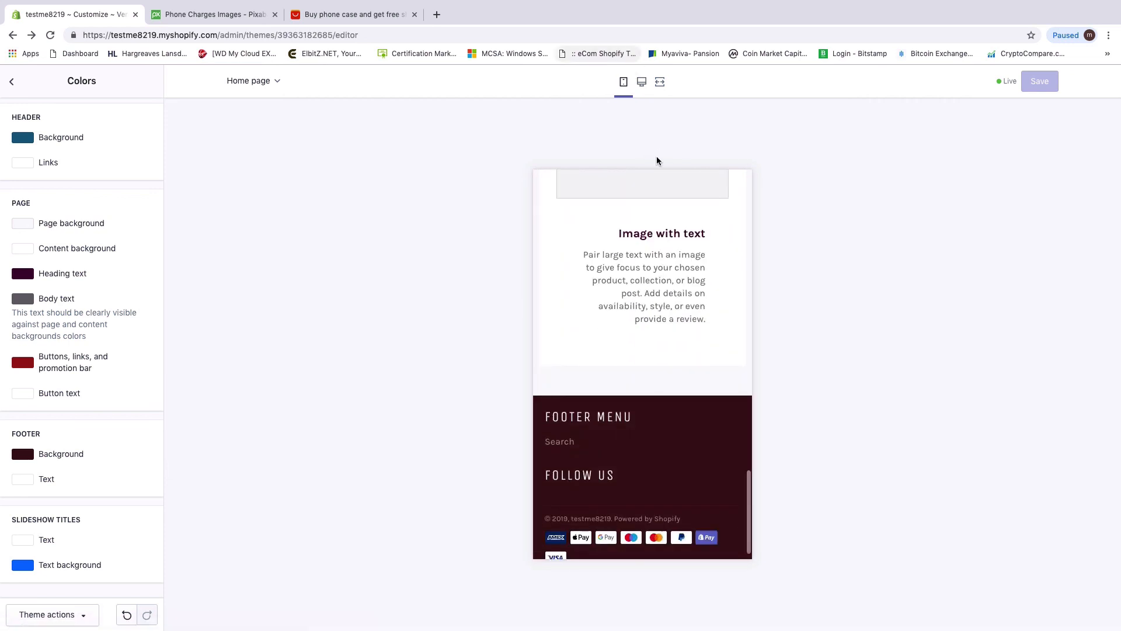
pyautogui.scroll(10, 670, 331)
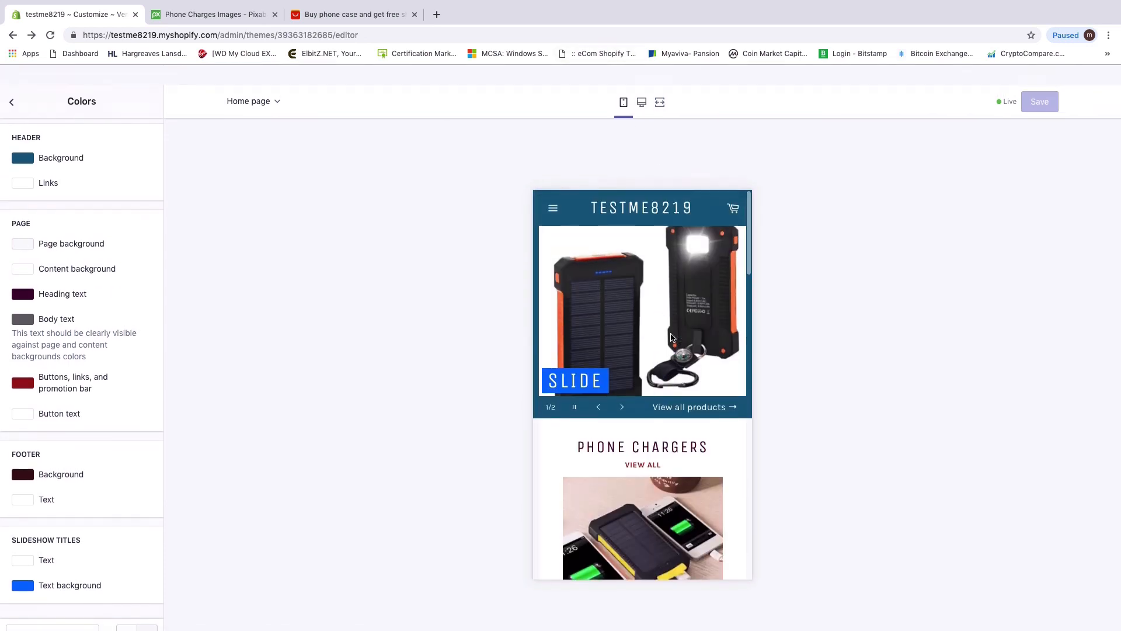
pyautogui.click(646, 87)
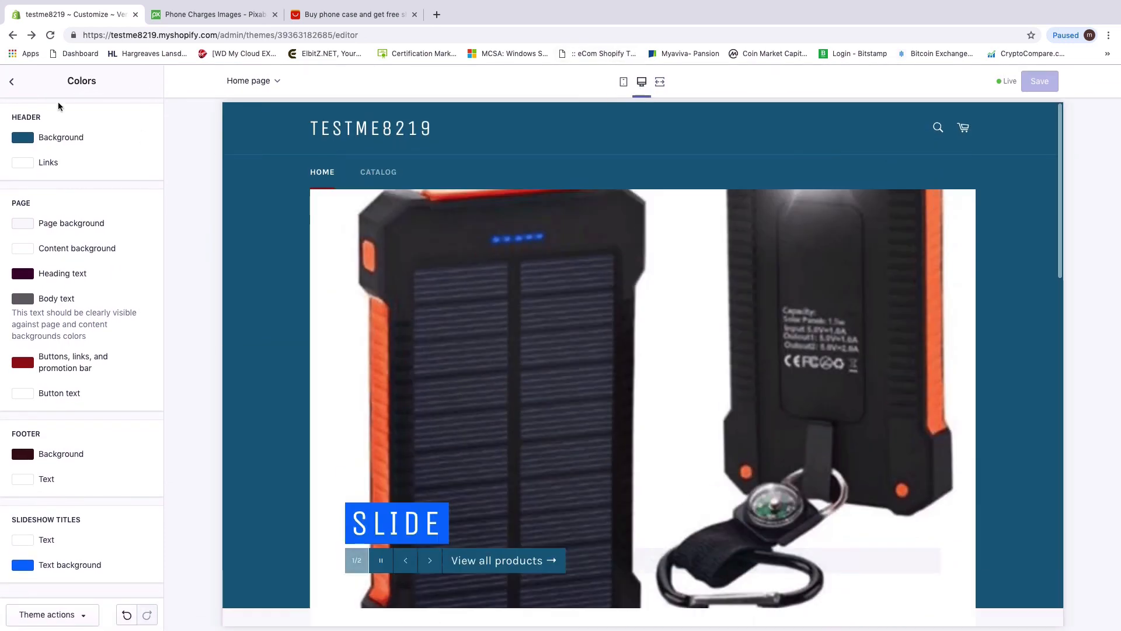
pyautogui.click(21, 88)
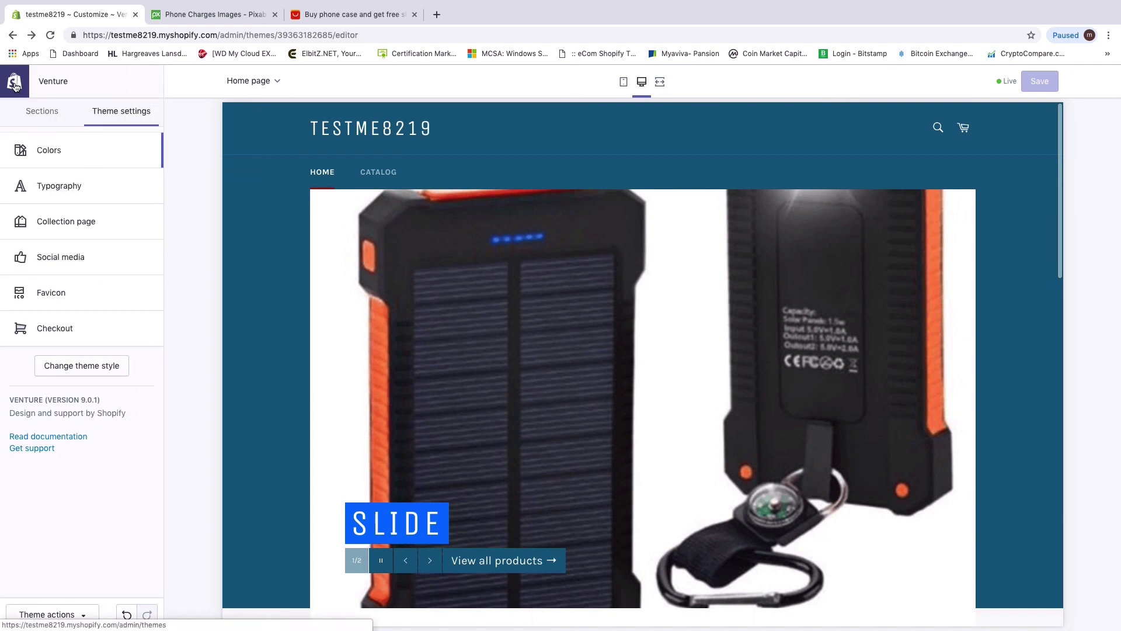
pyautogui.click(37, 110)
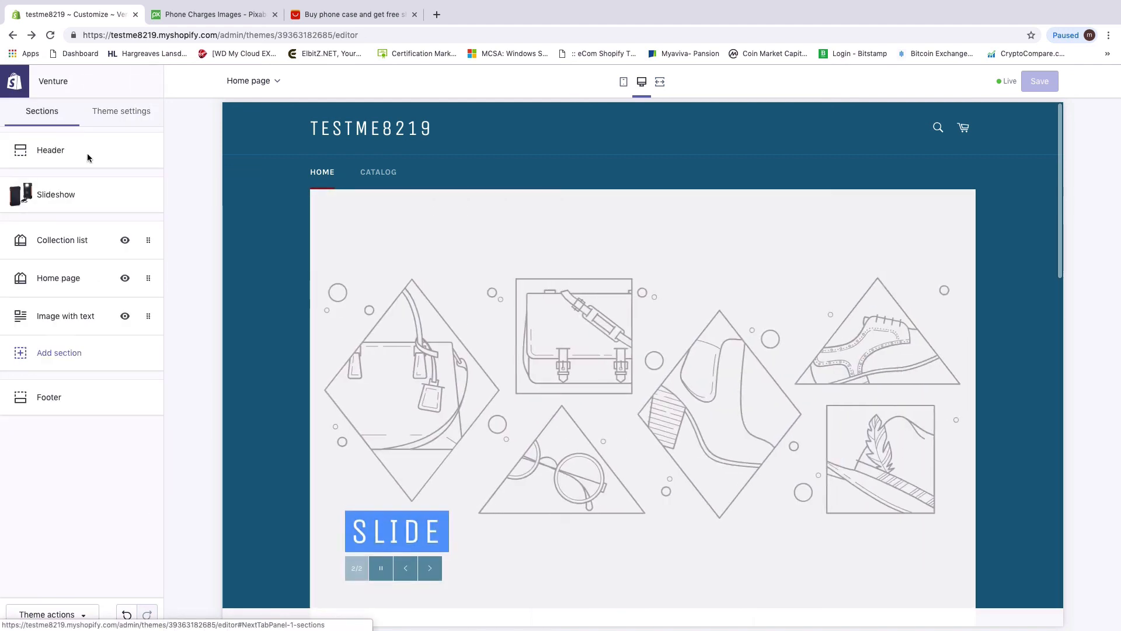